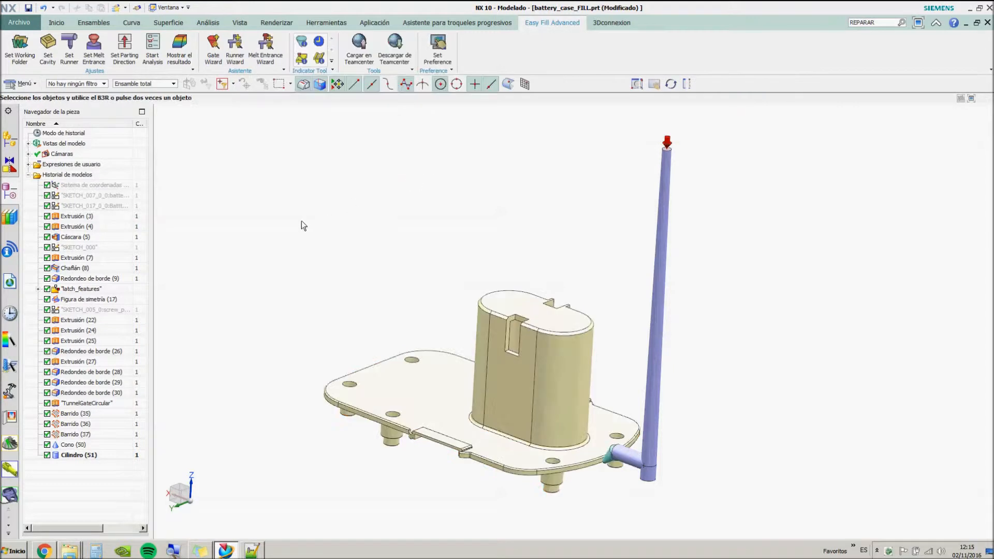
Open the parameters of the submarine gate Colada-1 and look through its cold and hot runner attribute options
click(70, 44)
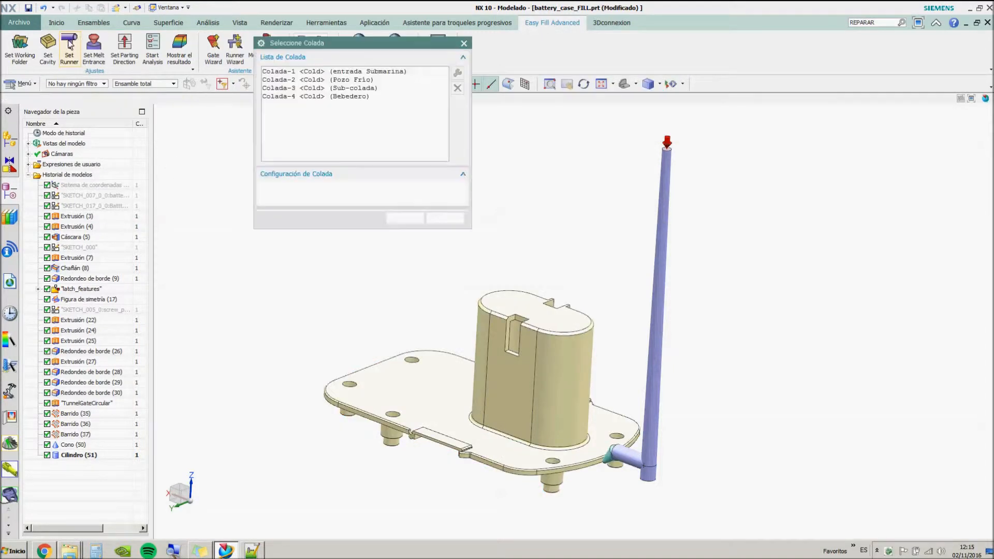
click(362, 72)
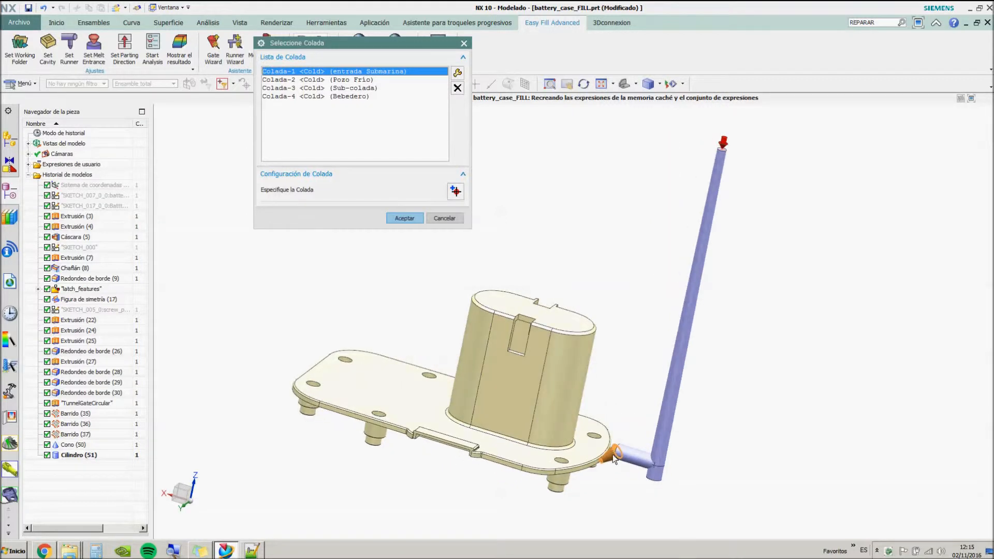
click(457, 73)
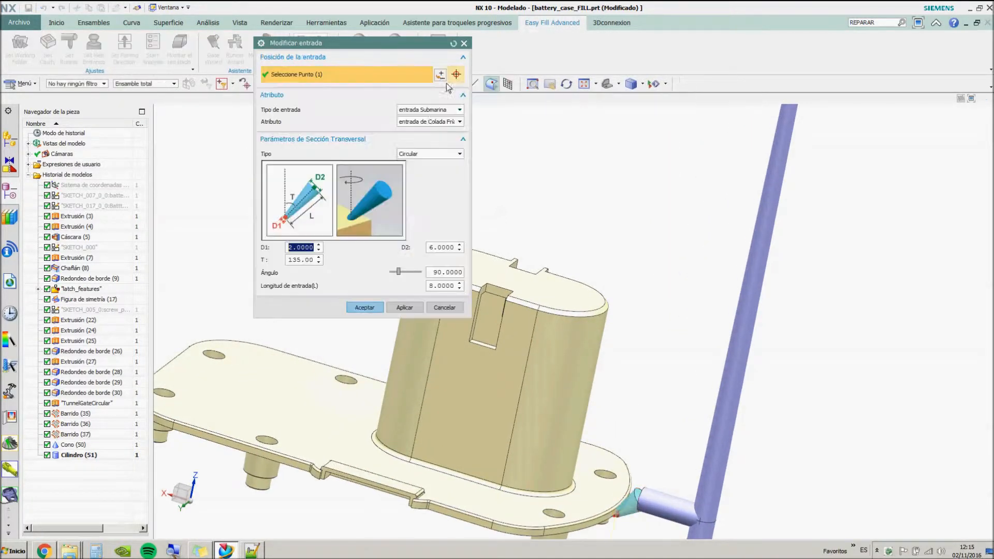
click(422, 122)
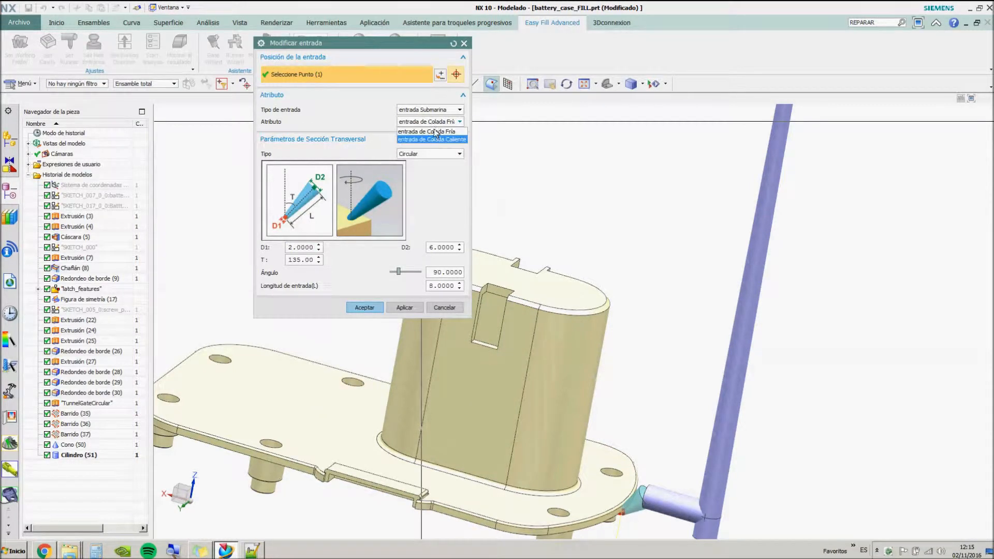
click(432, 100)
click(444, 308)
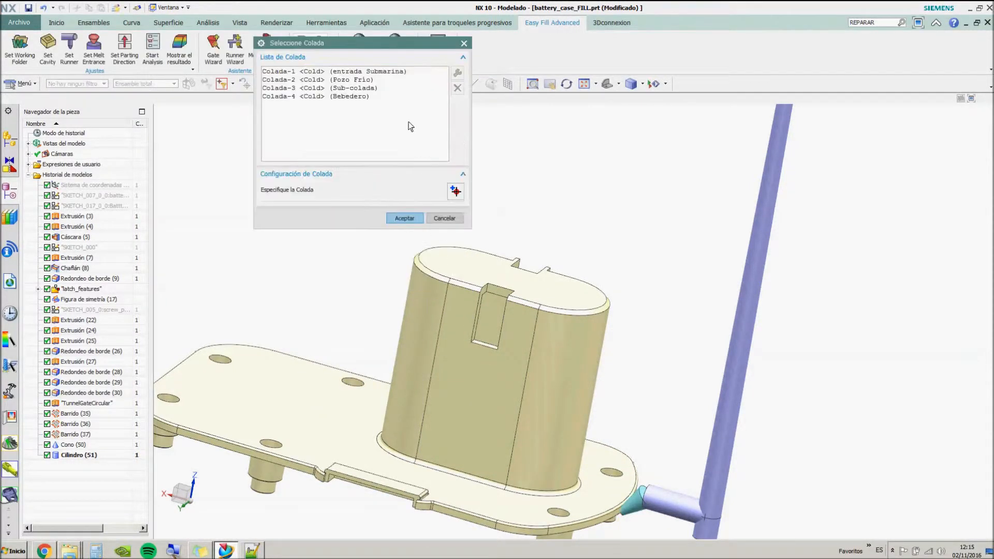
Highlight the cold slug well, sub-runner and sprue (Colada-2, Colada-3 and Colada-4) to identify each one on the model
click(366, 79)
middle_drag(667, 474, 684, 496)
scroll(684, 499, up, 2)
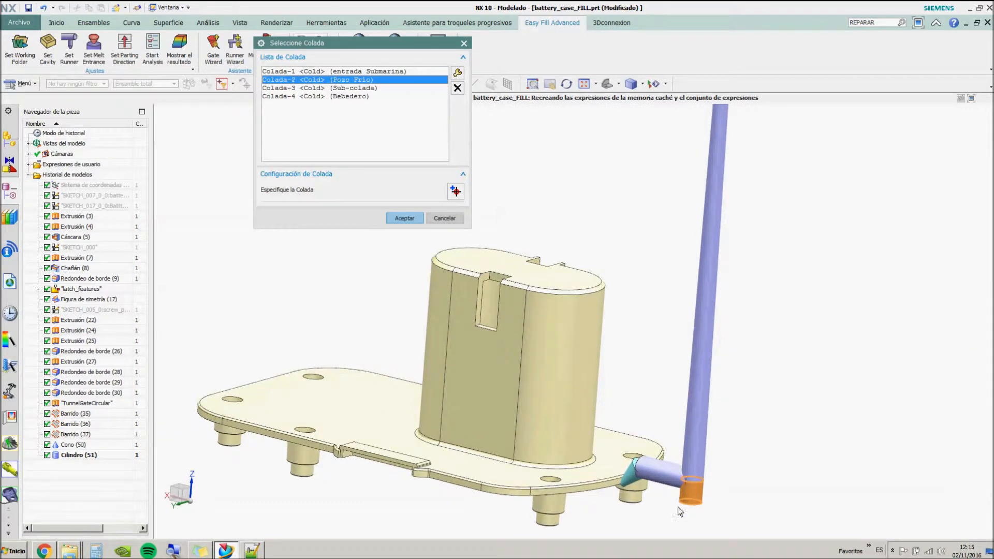
click(373, 88)
click(374, 96)
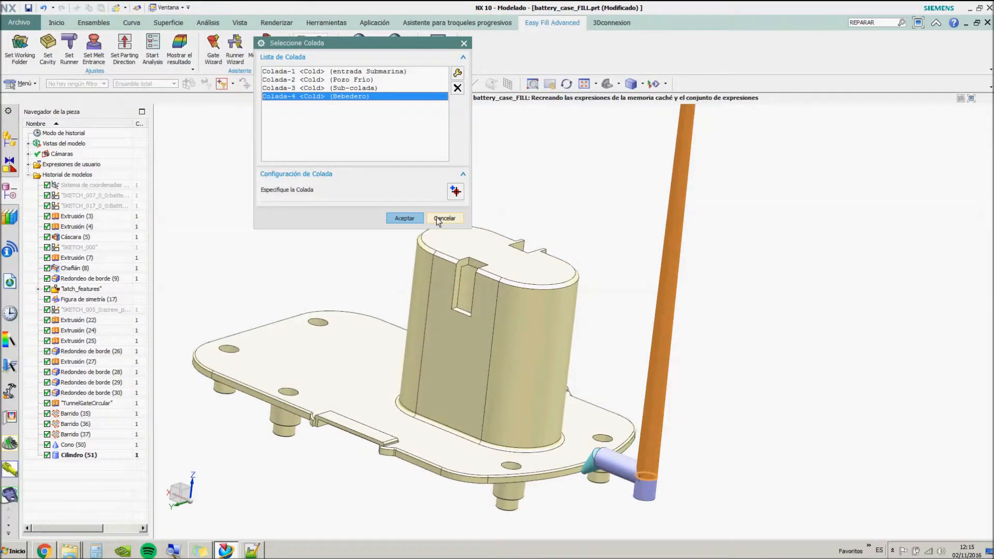
click(439, 218)
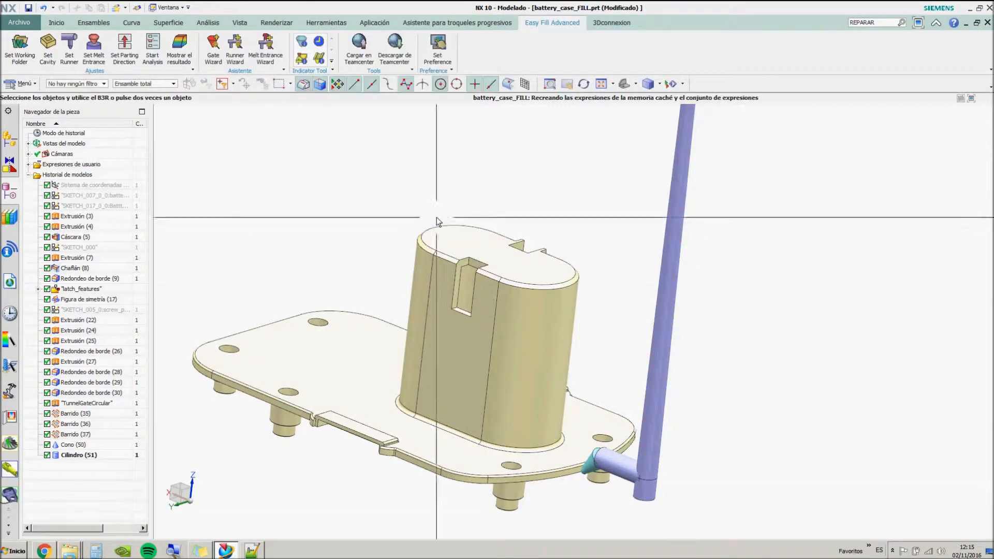
Check the melt entrance defined at the top of the sprue and the parting direction of the part
click(96, 49)
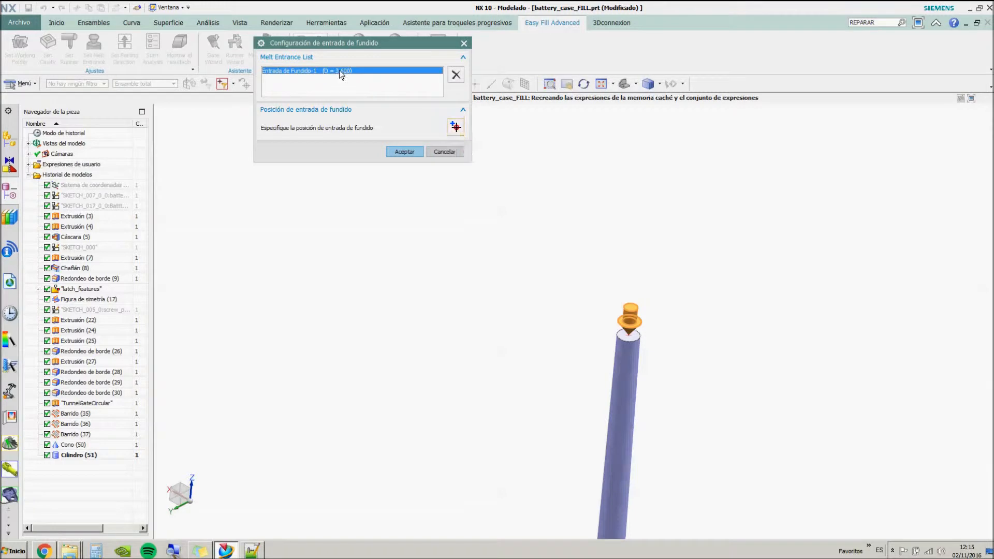
click(436, 151)
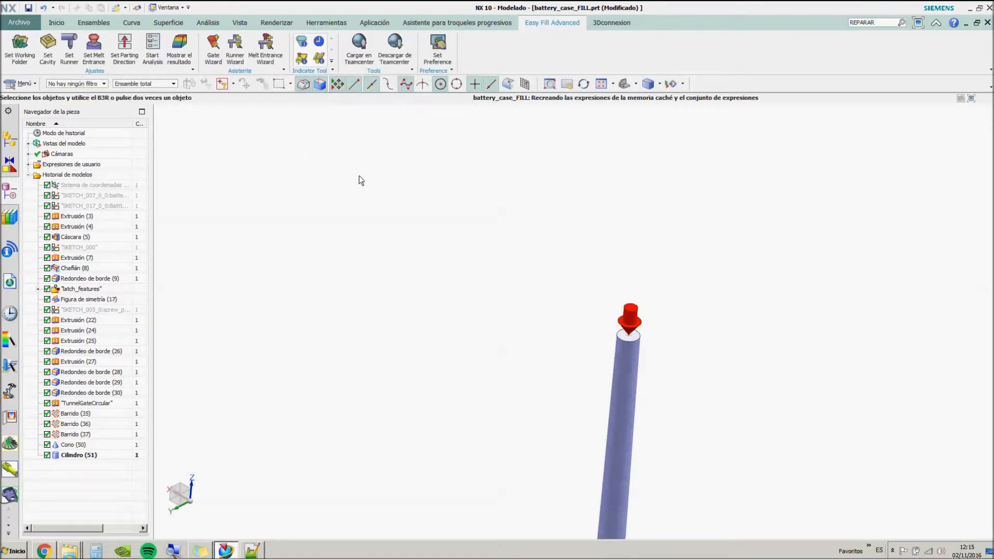
click(129, 51)
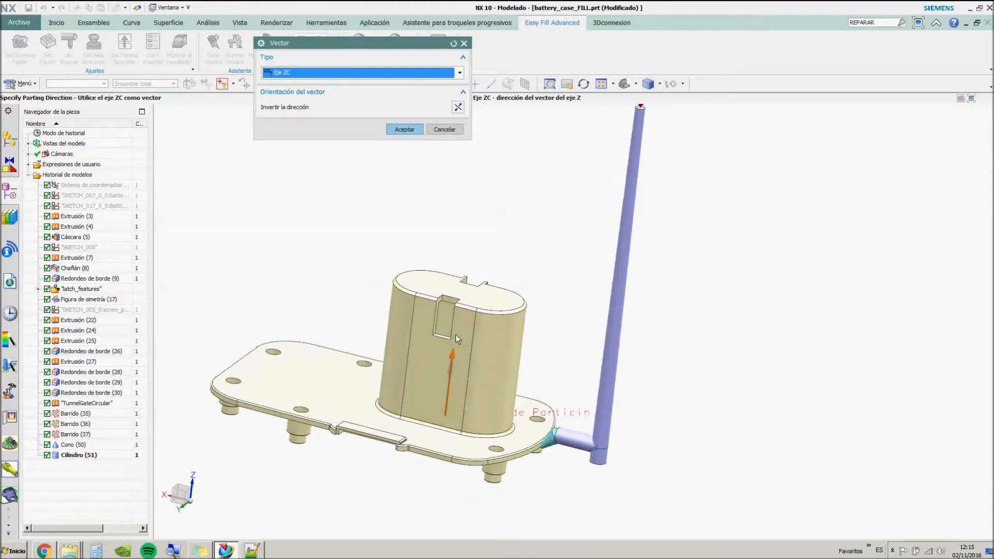
click(438, 129)
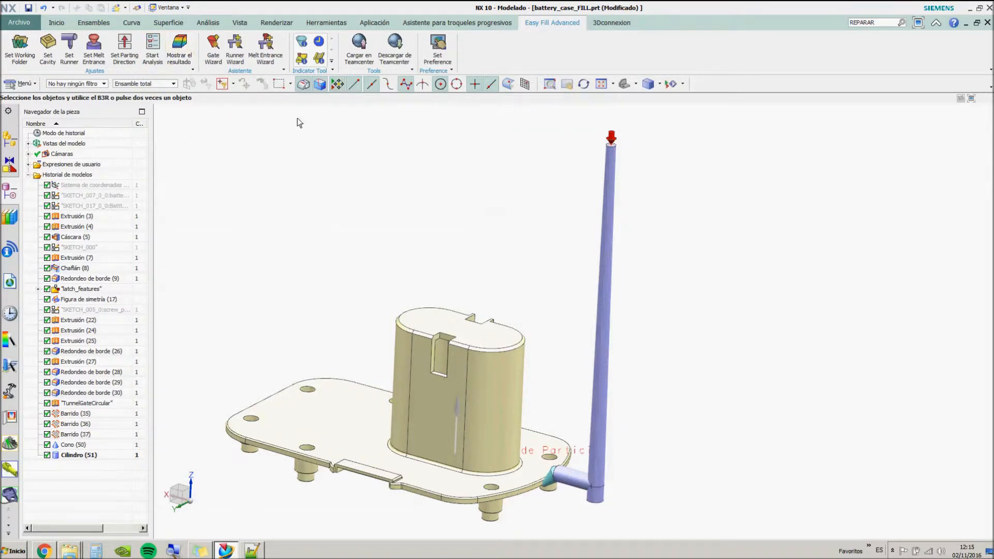
Look over the Gate Wizard and Runner Wizard settings, and try the Melt Entrance Wizard
click(214, 49)
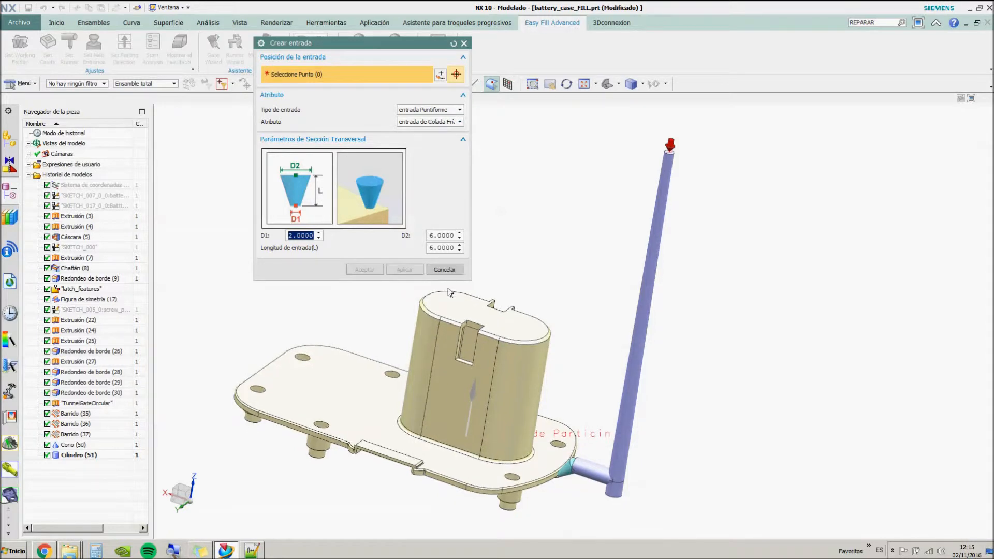
click(445, 269)
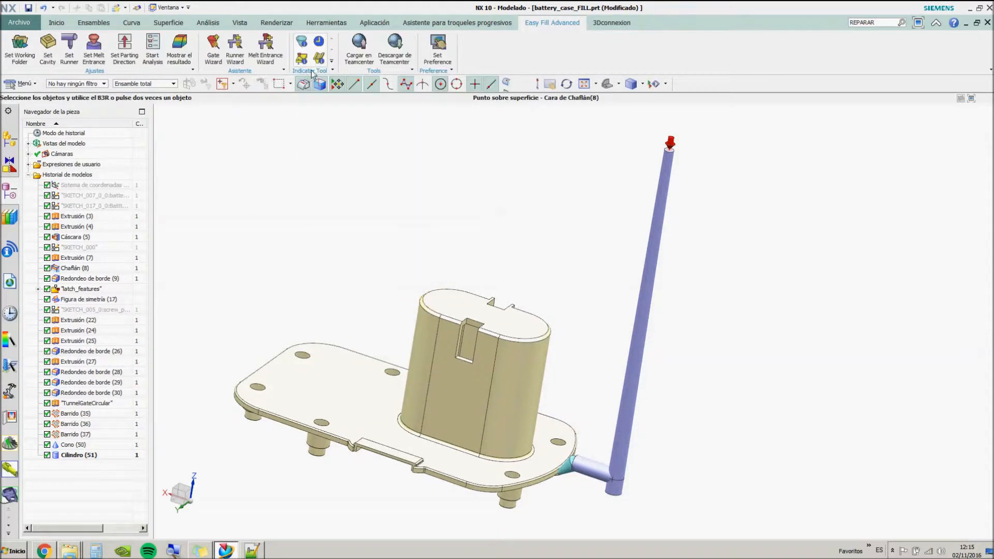
click(236, 48)
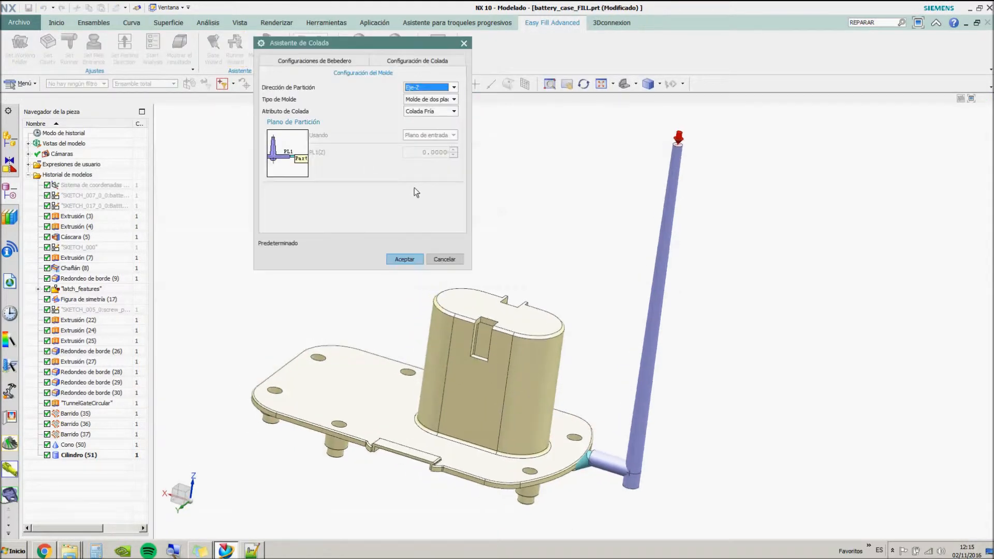
click(443, 259)
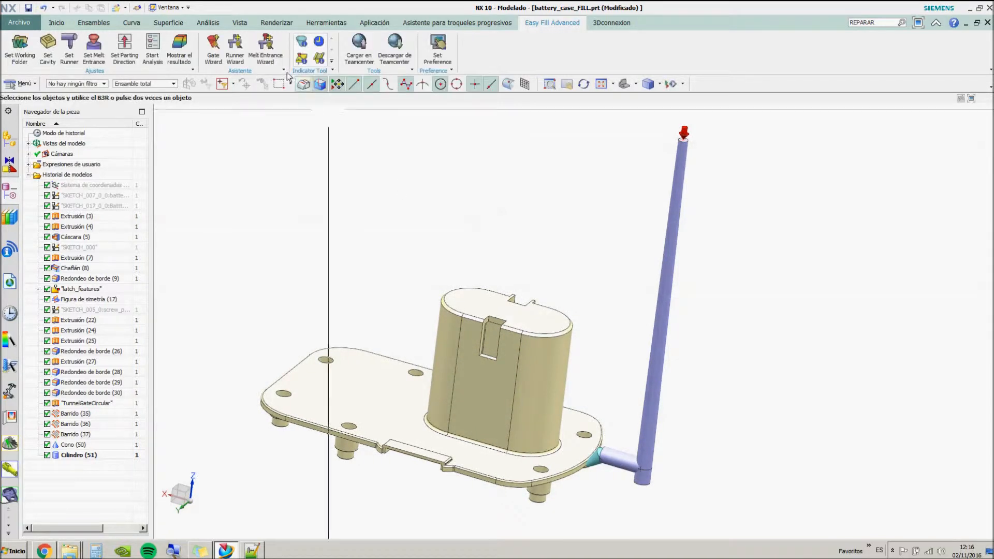
click(268, 48)
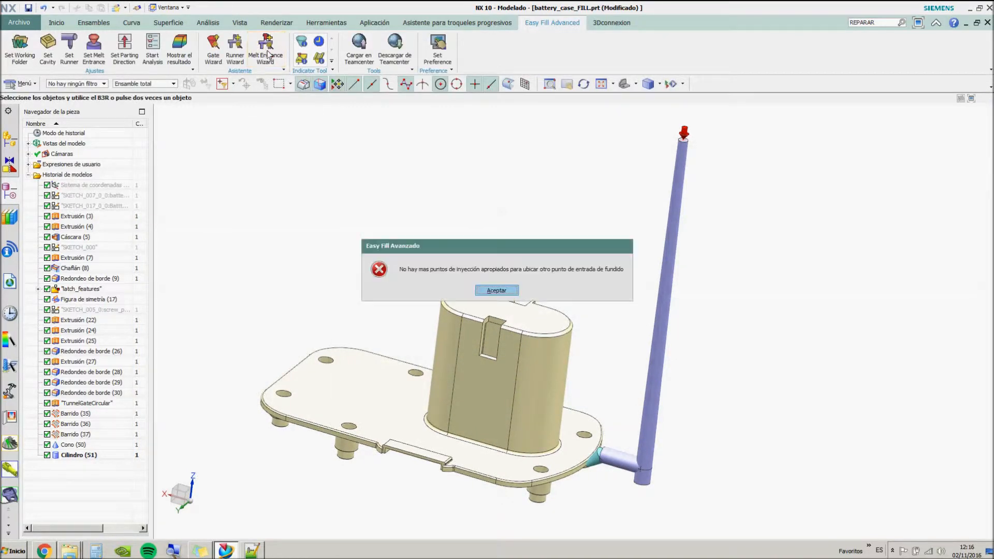
click(487, 290)
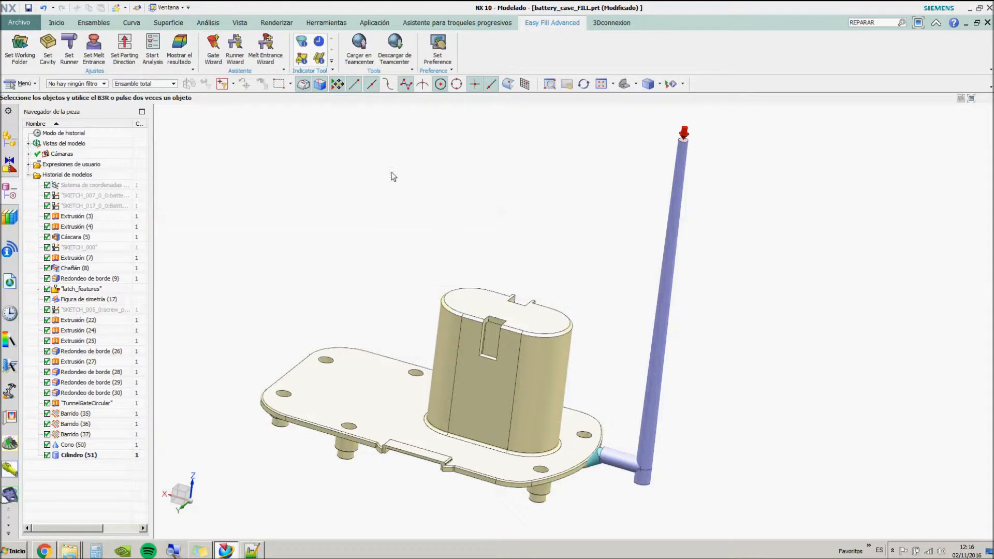
View the gate location indicator's options and examine the flow length to thickness indicator on the part
click(302, 42)
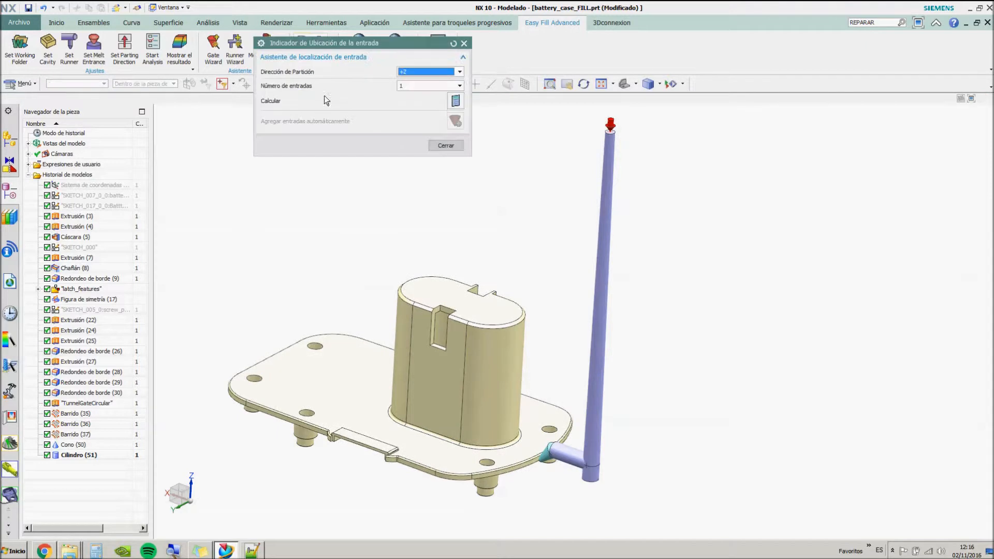
click(454, 144)
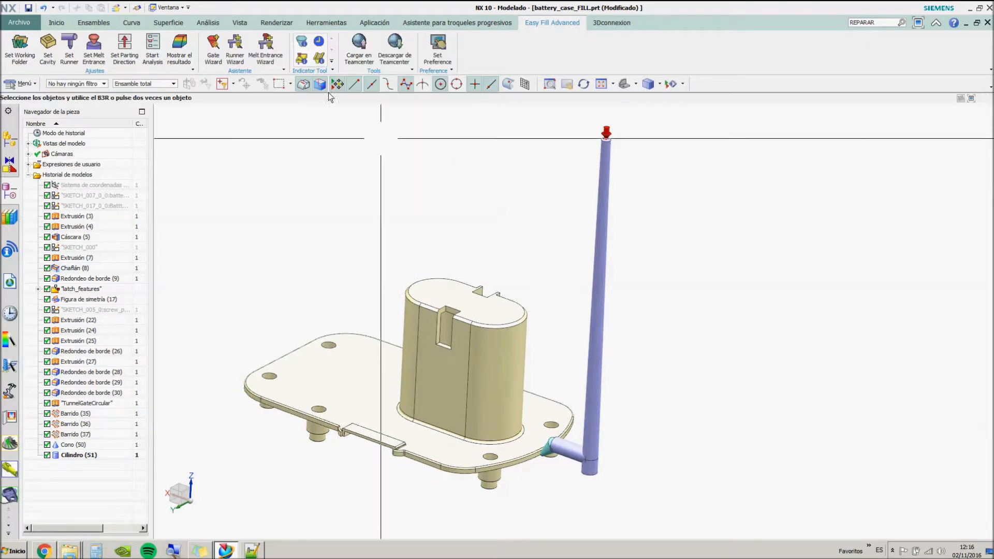
click(302, 59)
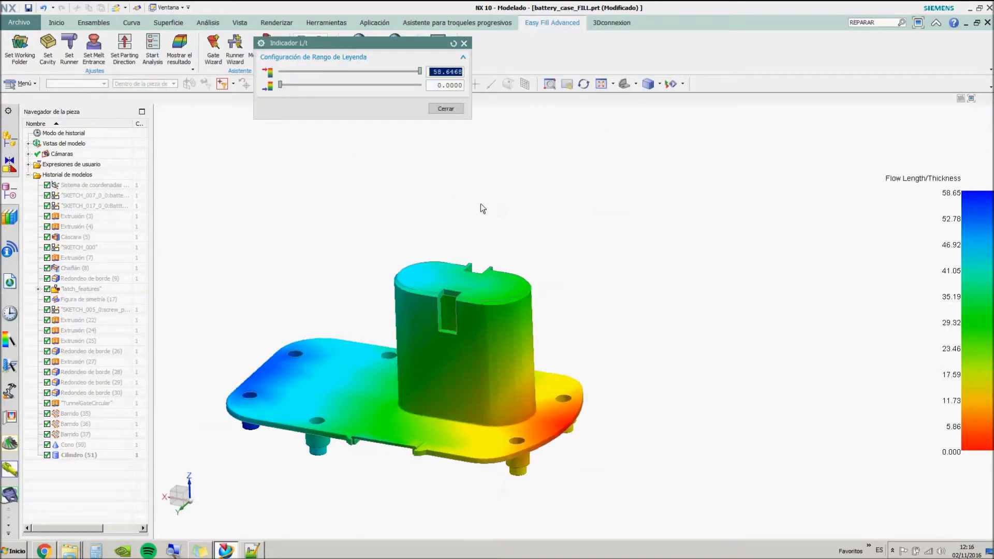
click(437, 109)
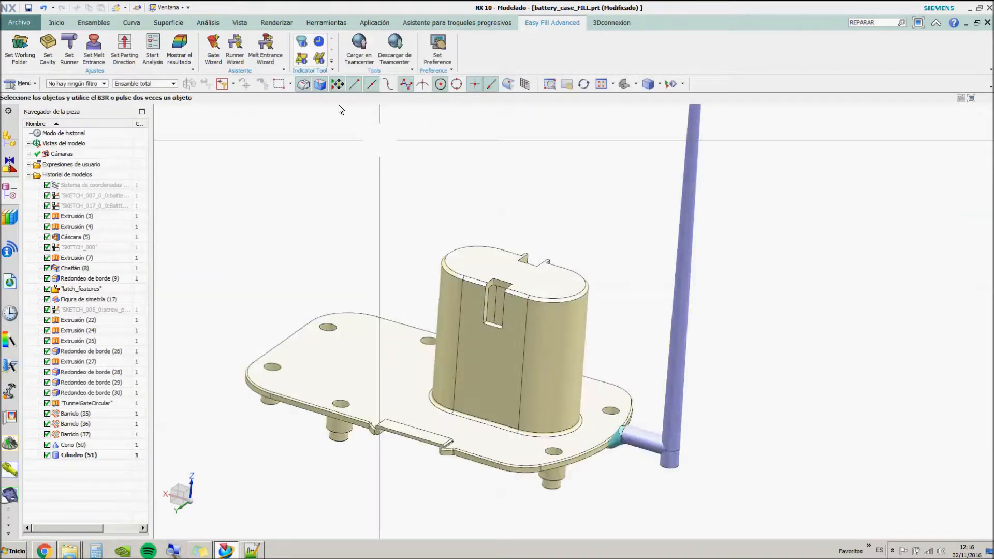
Examine the sink mark indicator and the cooling time indicator on the battery case
click(319, 60)
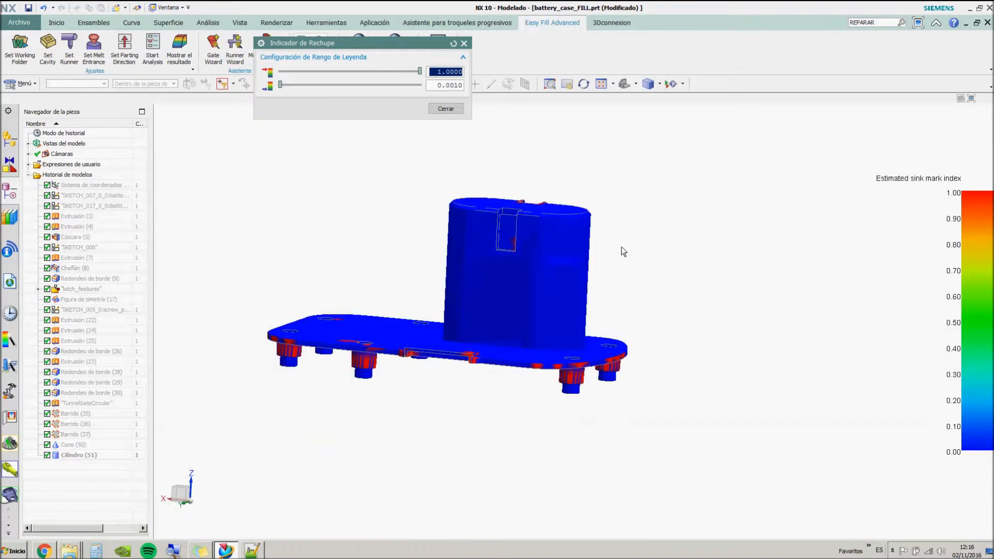
click(445, 108)
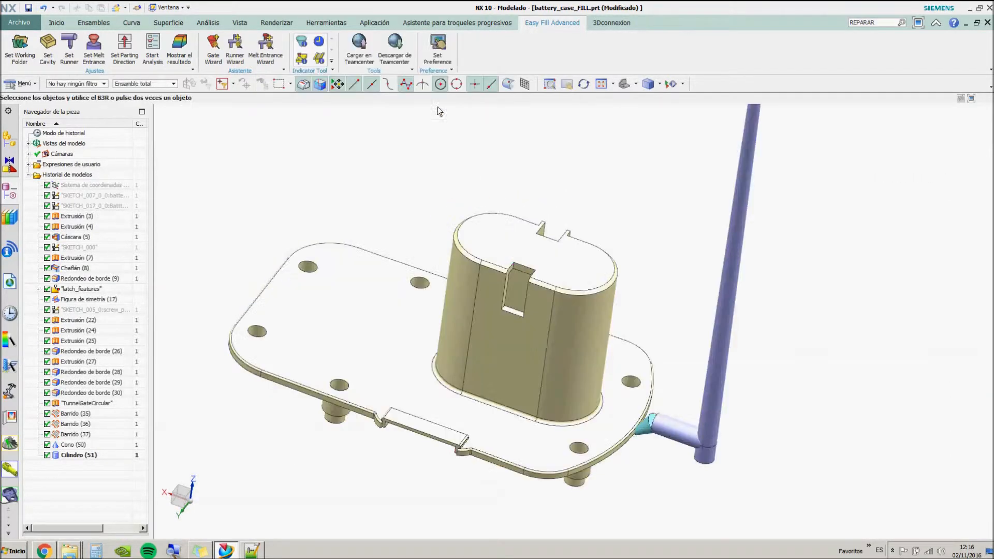
click(319, 44)
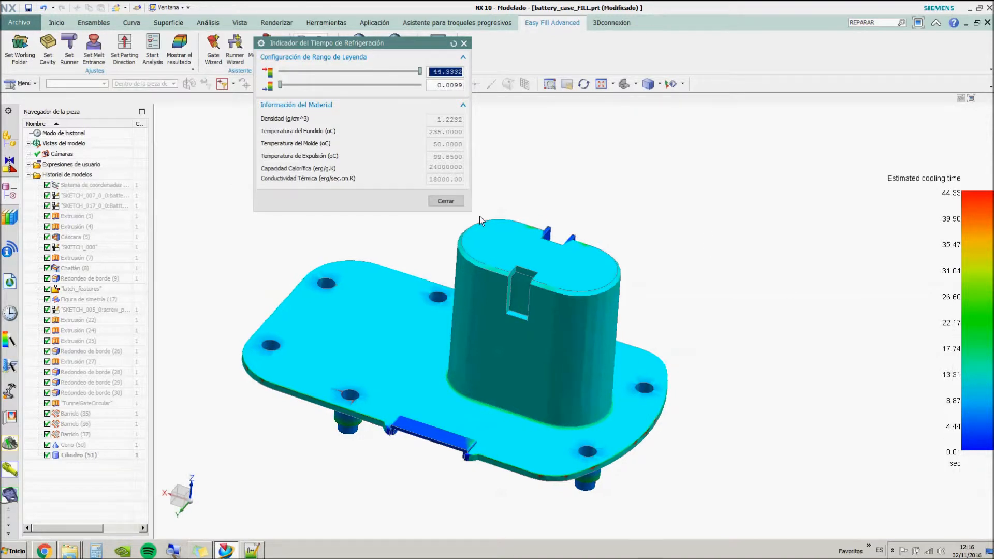
click(446, 201)
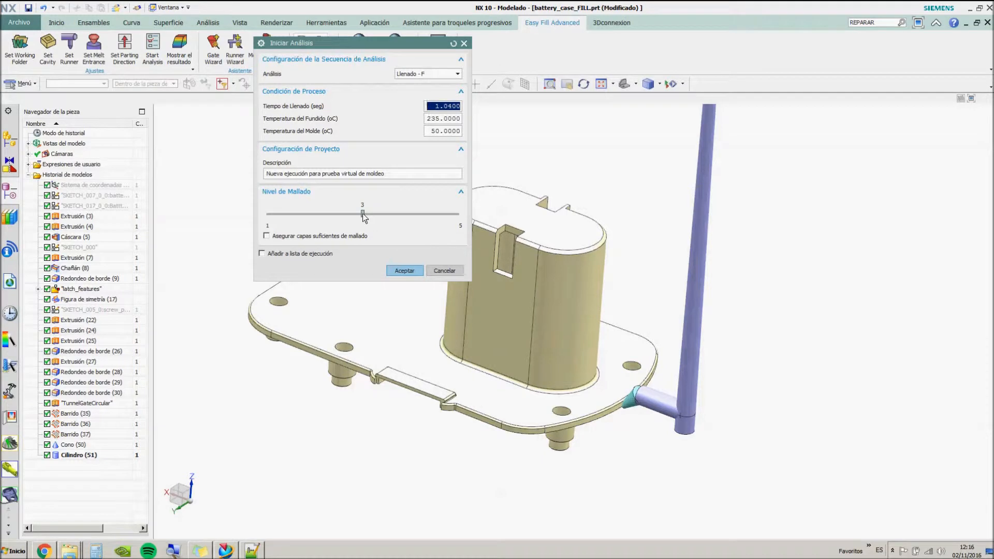
Try out the analysis setup's mesh level, sequence choices and sufficient mesh layers option without launching a run
drag(364, 217, 390, 216)
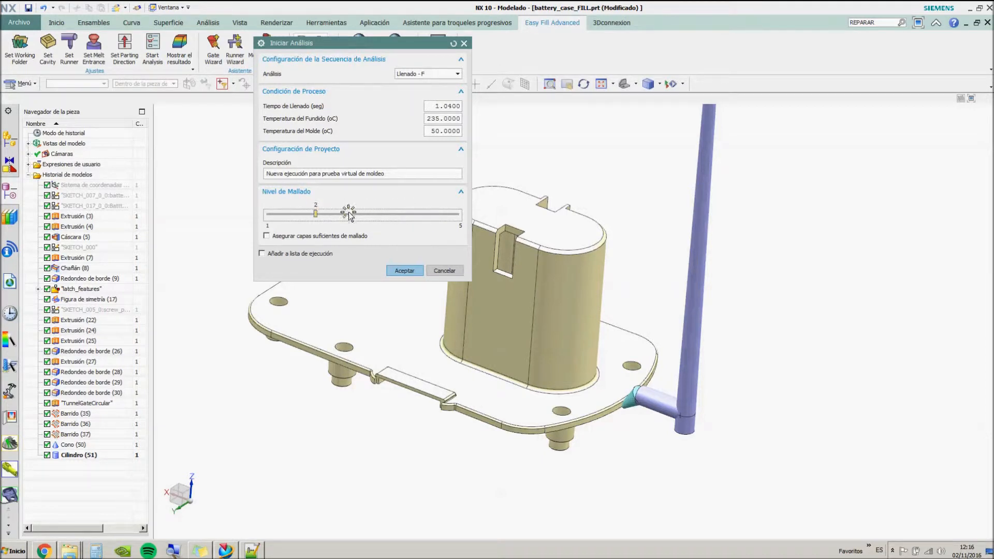
click(435, 75)
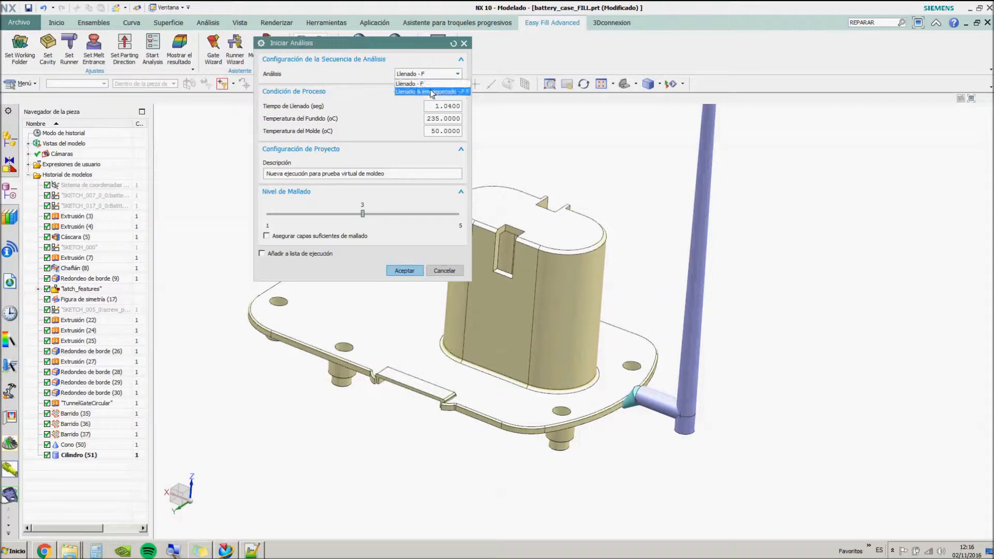
click(431, 91)
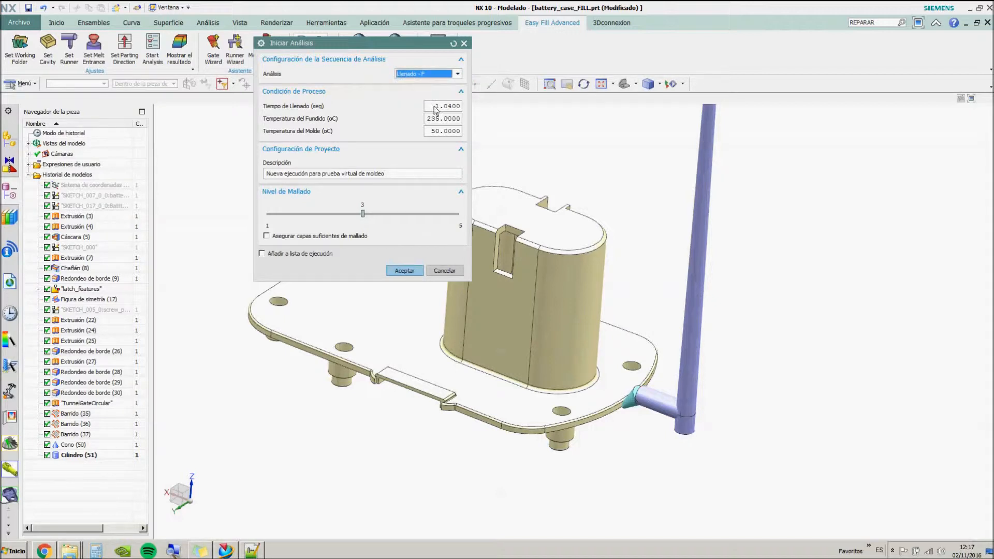
click(307, 239)
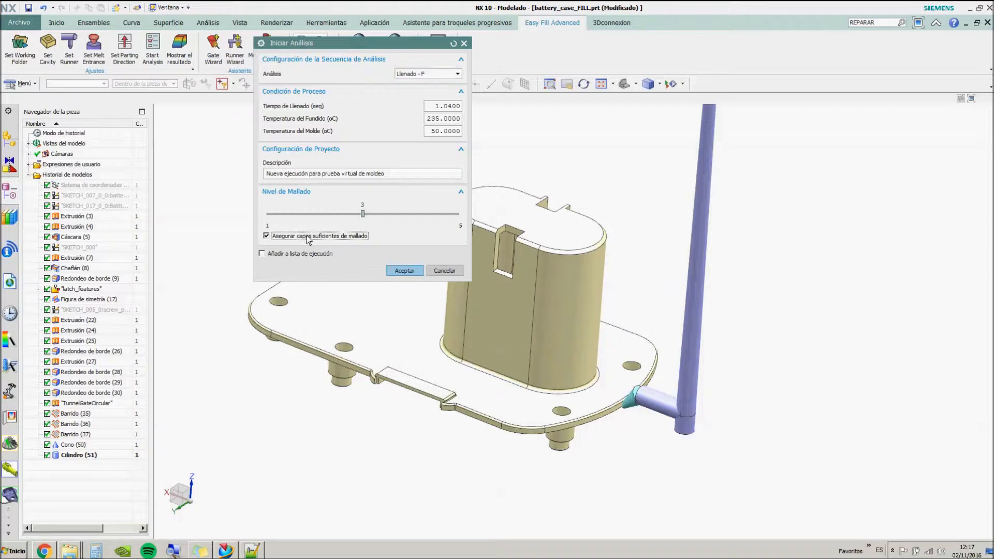
click(439, 271)
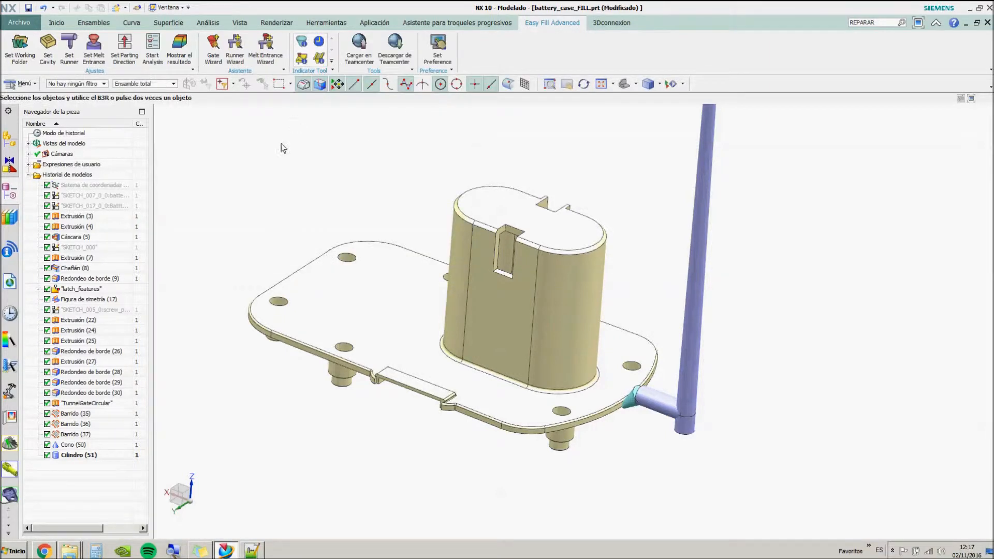
Display the filling results of Ejecución1 and overlay the XY graph of the sprue pressure
click(186, 54)
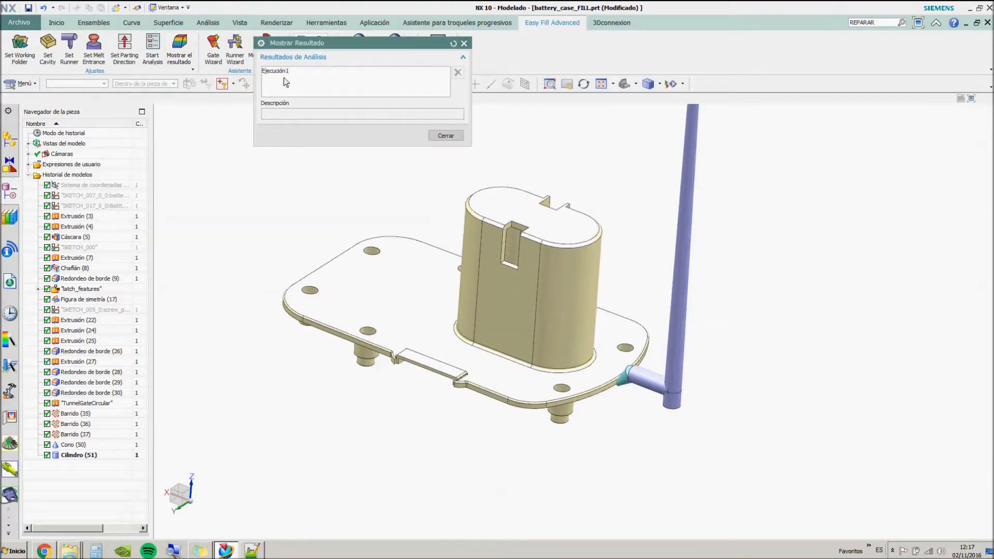
click(285, 80)
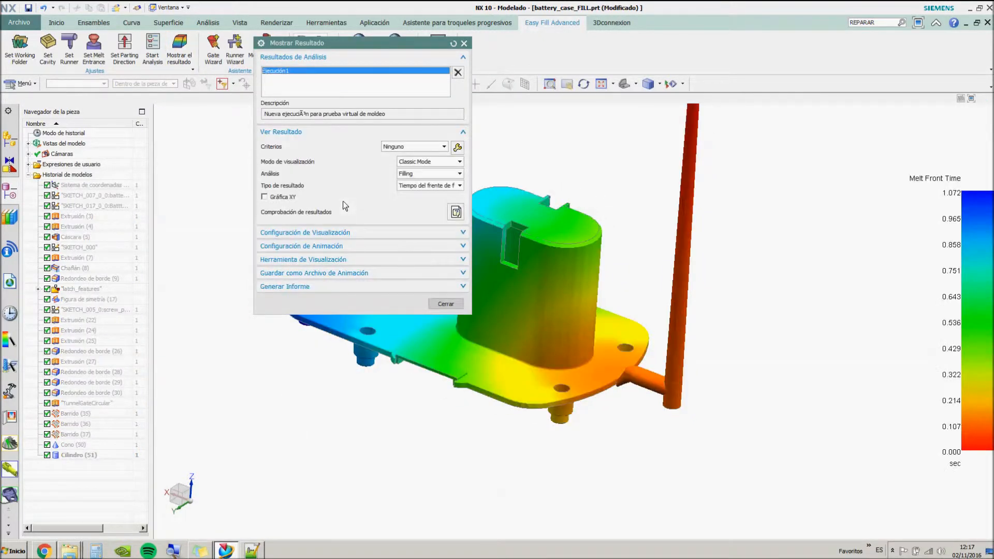
drag(405, 42, 235, 110)
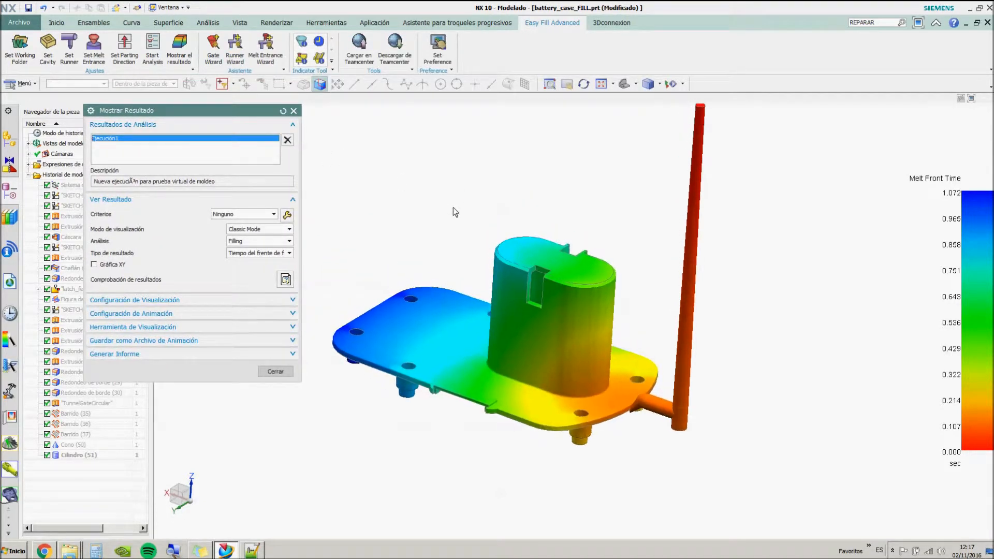
click(117, 265)
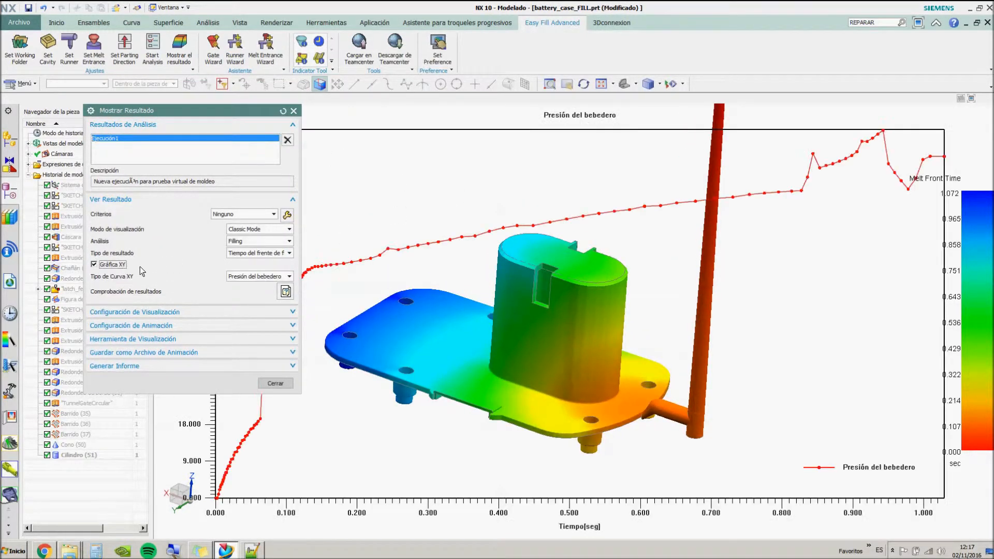
Look through the available filling result types and switch the displayed analysis to Juntando with the sprue pressure graph
drag(257, 112, 196, 57)
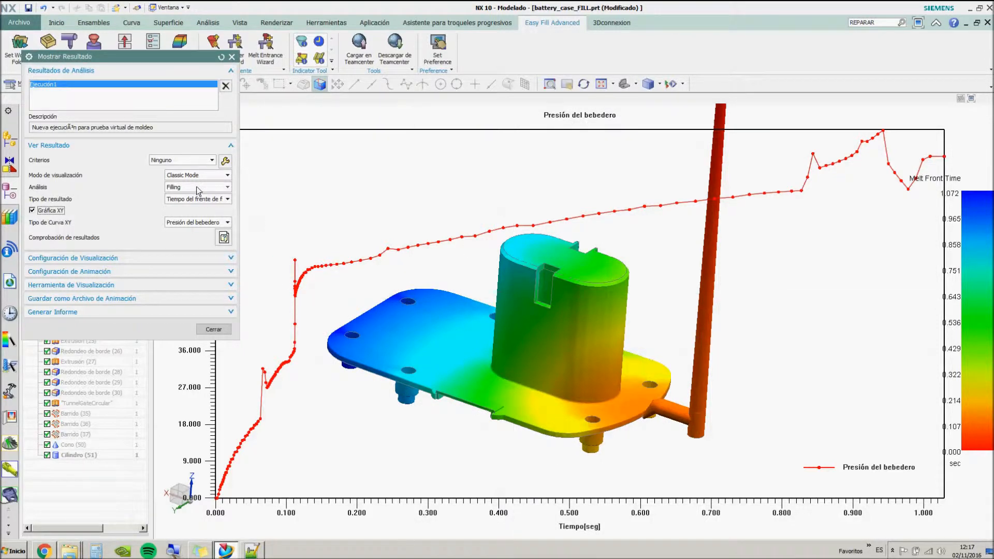
click(202, 200)
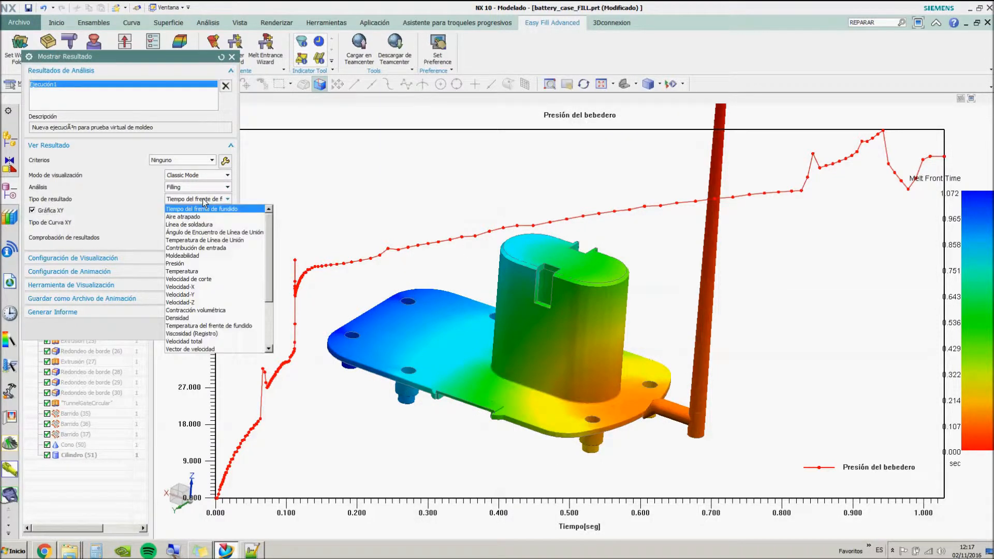
click(198, 186)
click(196, 204)
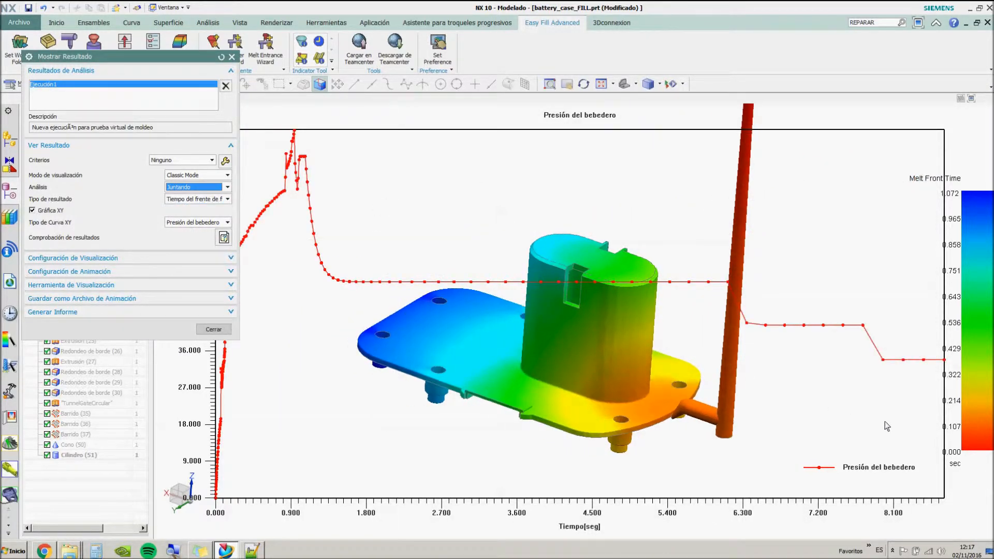
middle_drag(883, 418, 867, 411)
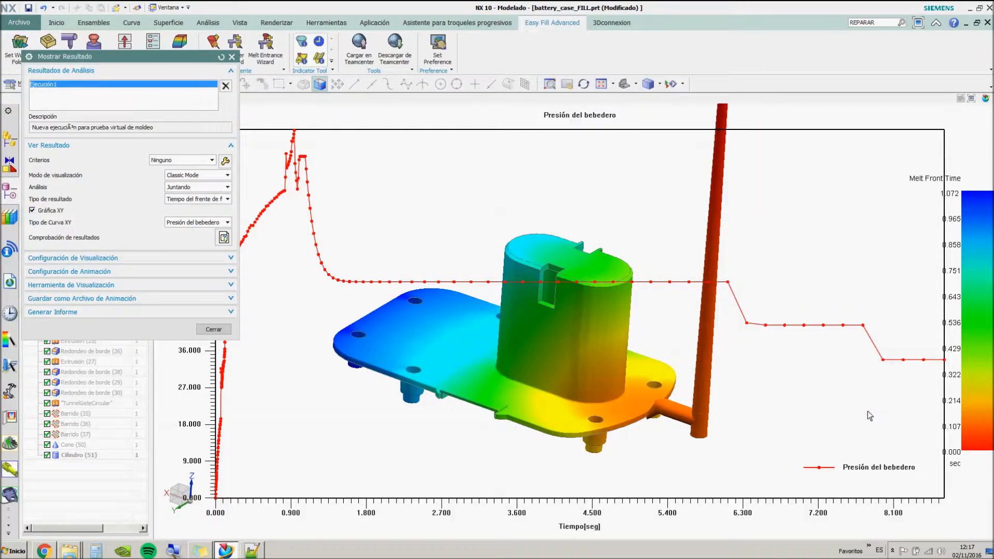
View the XY graphs of Fuerza de cierre, Tasa de flujo and Fracción volumétrica for the Juntando analysis
click(193, 224)
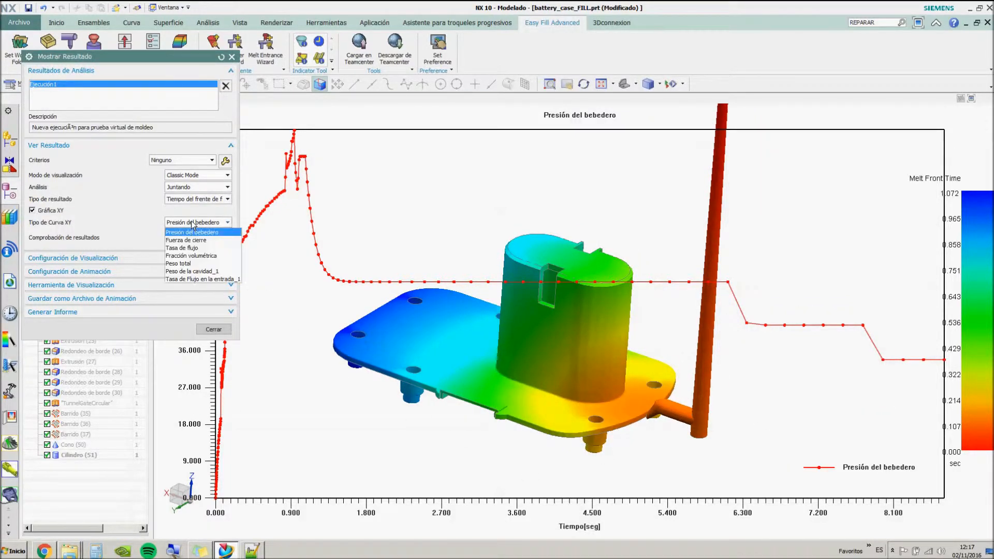
click(204, 241)
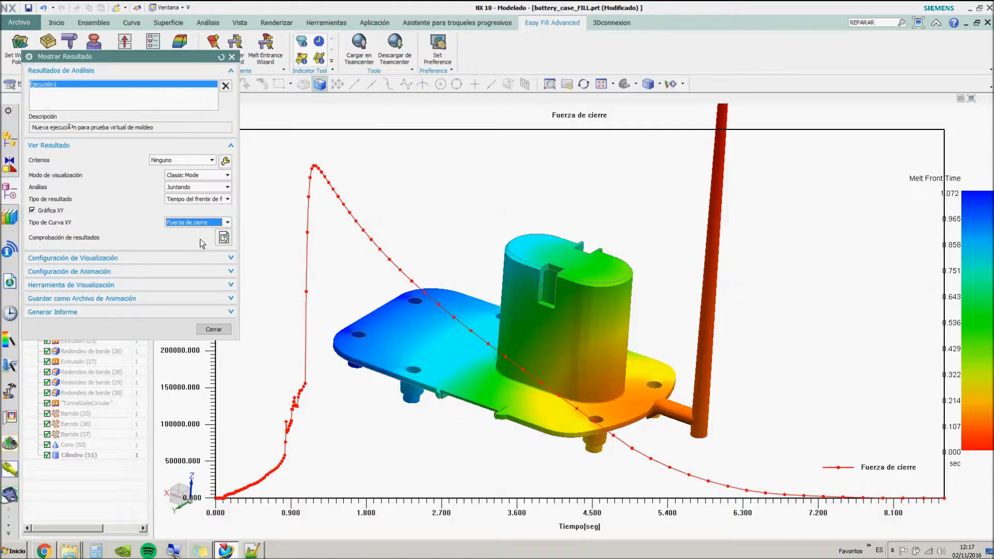
click(201, 222)
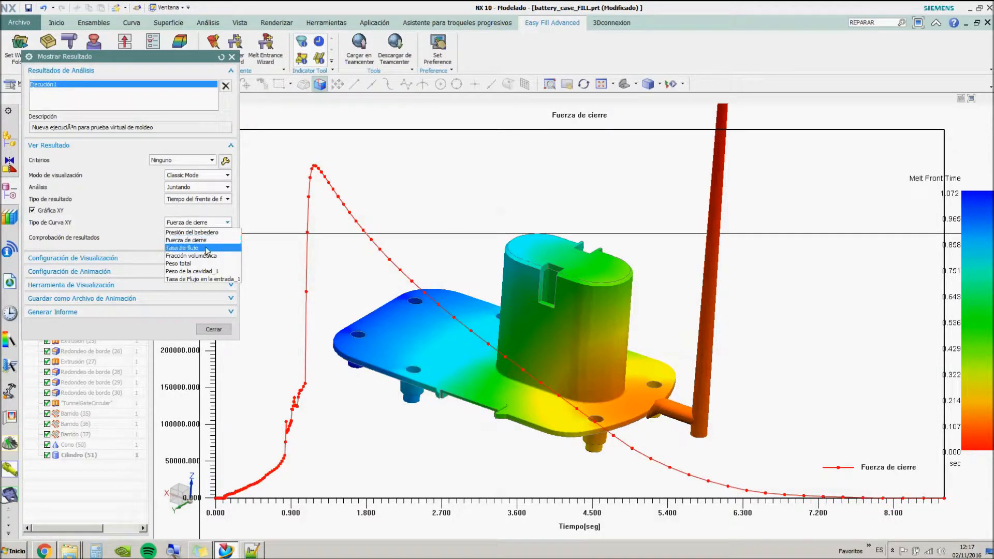
click(206, 248)
click(193, 222)
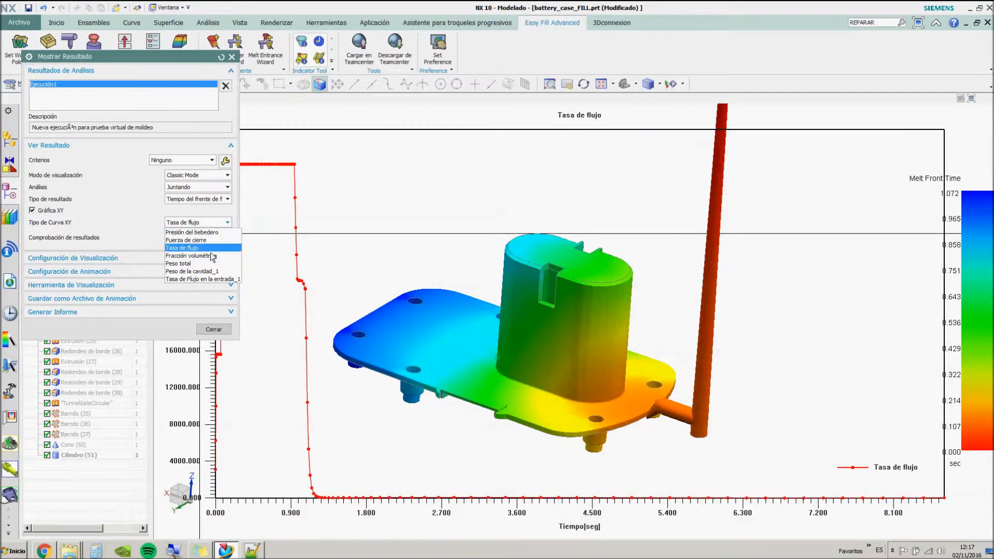
click(208, 238)
View the XY graphs of Peso total, Peso de la cavidad_1 and Tasa de Flujo en la entrada_1
click(206, 223)
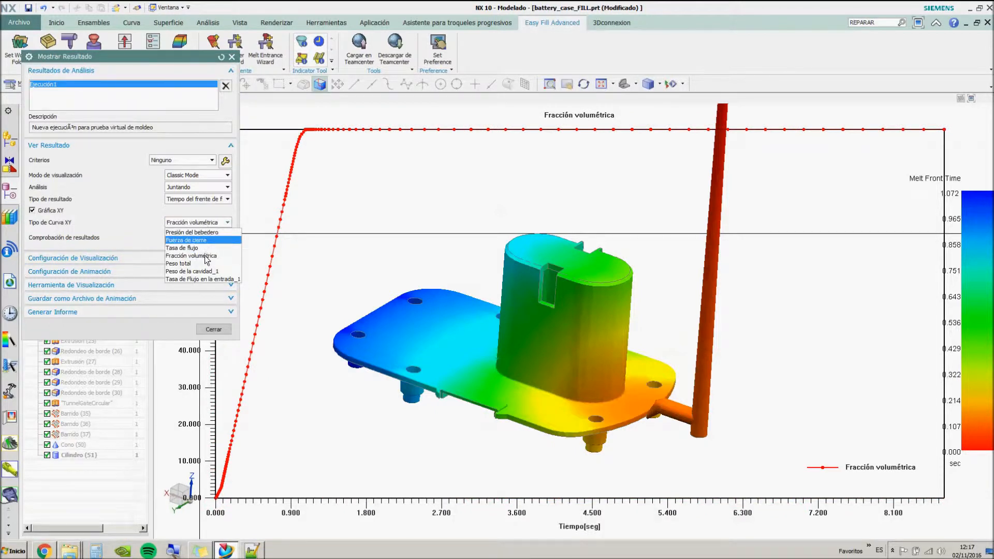
click(195, 267)
click(207, 224)
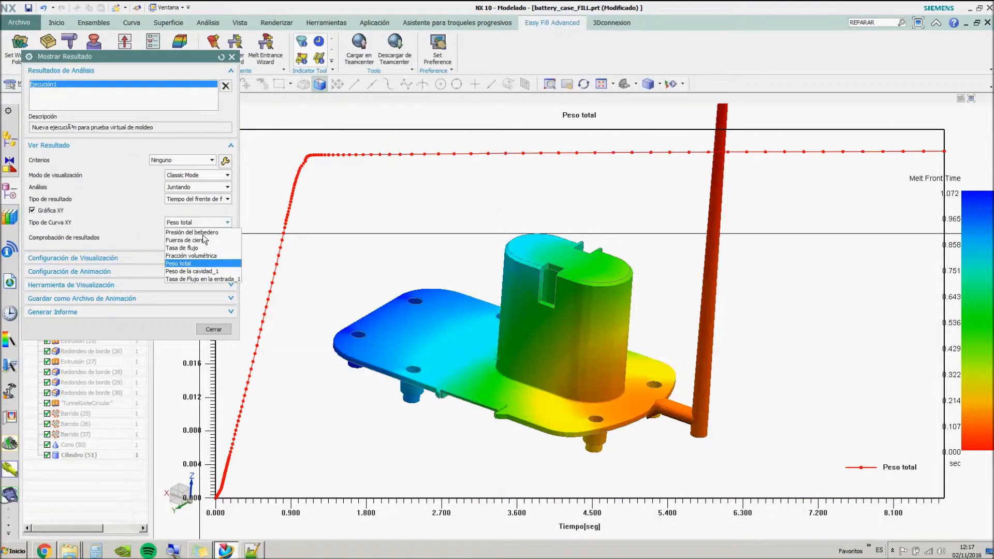
click(218, 272)
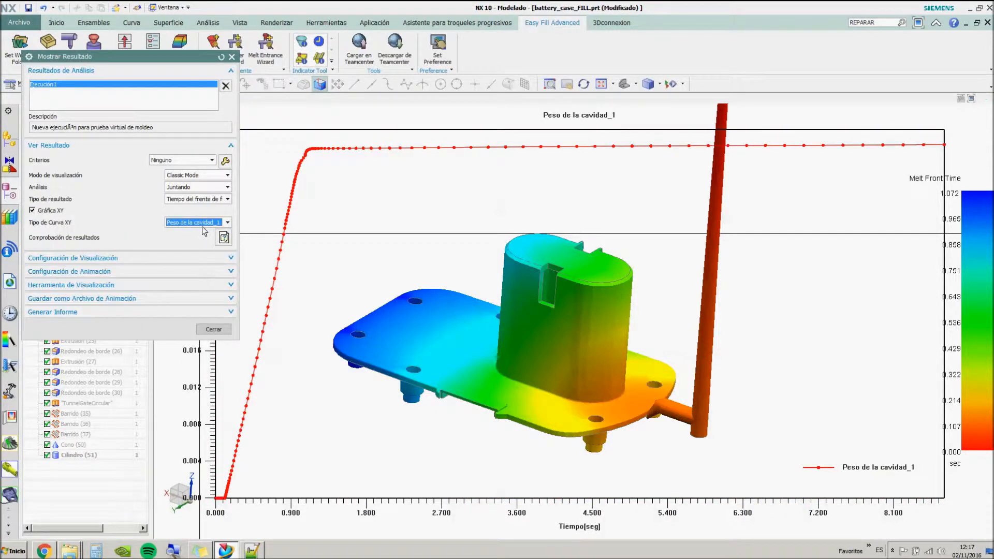
click(202, 226)
click(205, 279)
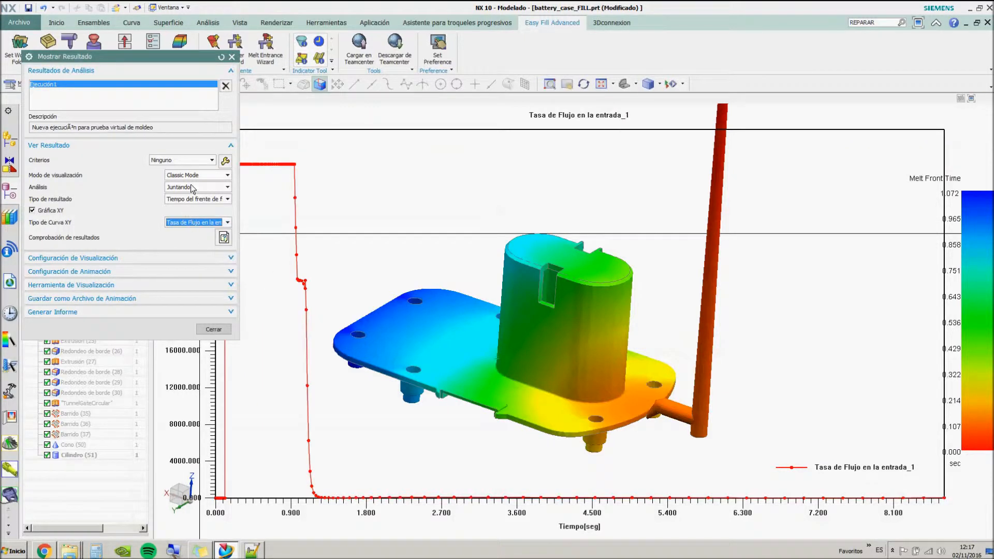
Look over the display, animation and PowerPoint report options of the analysis results, and close the results
click(203, 185)
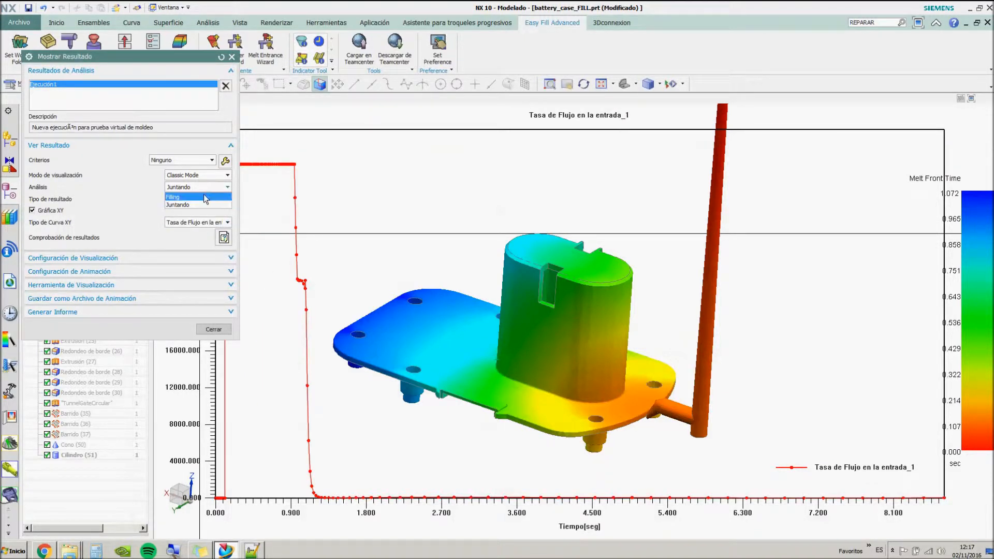
click(142, 172)
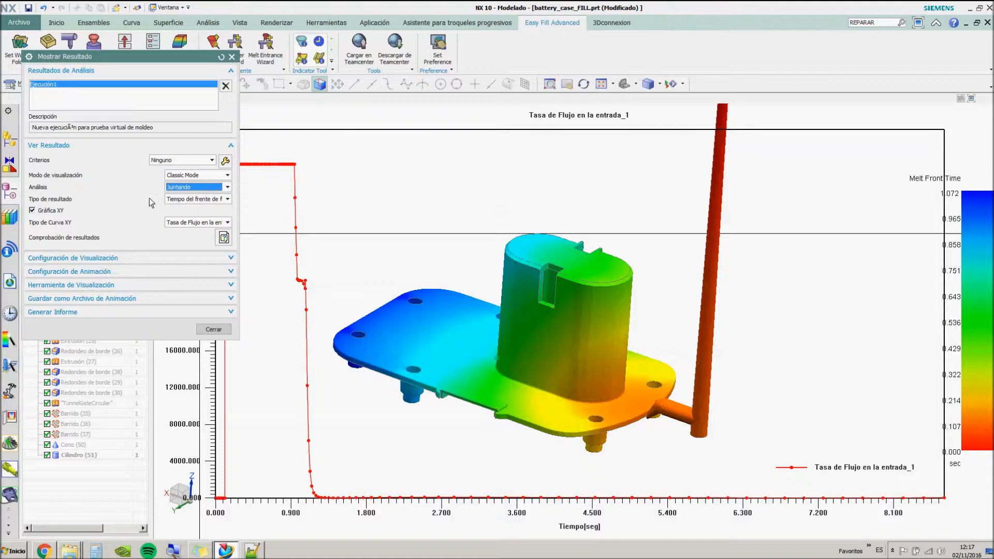
click(159, 257)
click(135, 352)
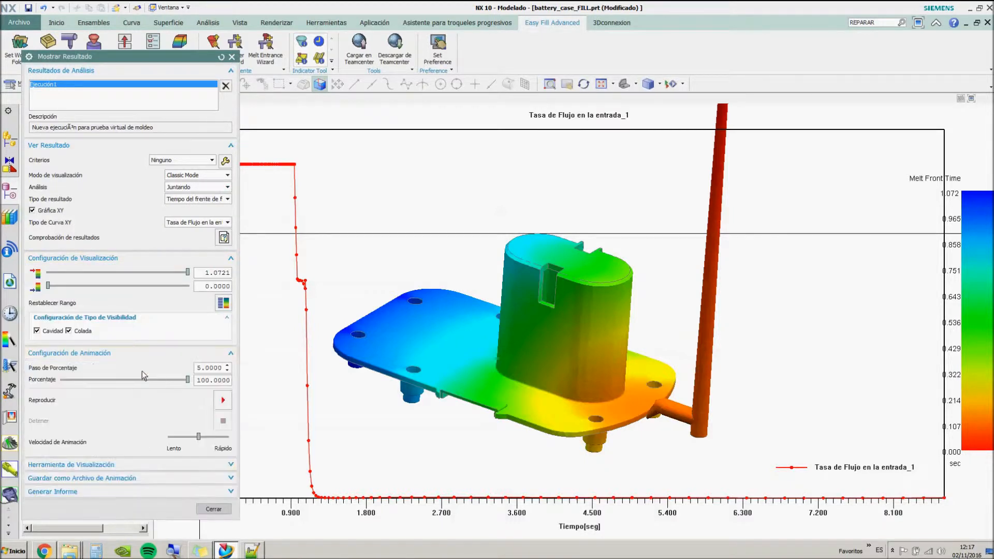
click(130, 495)
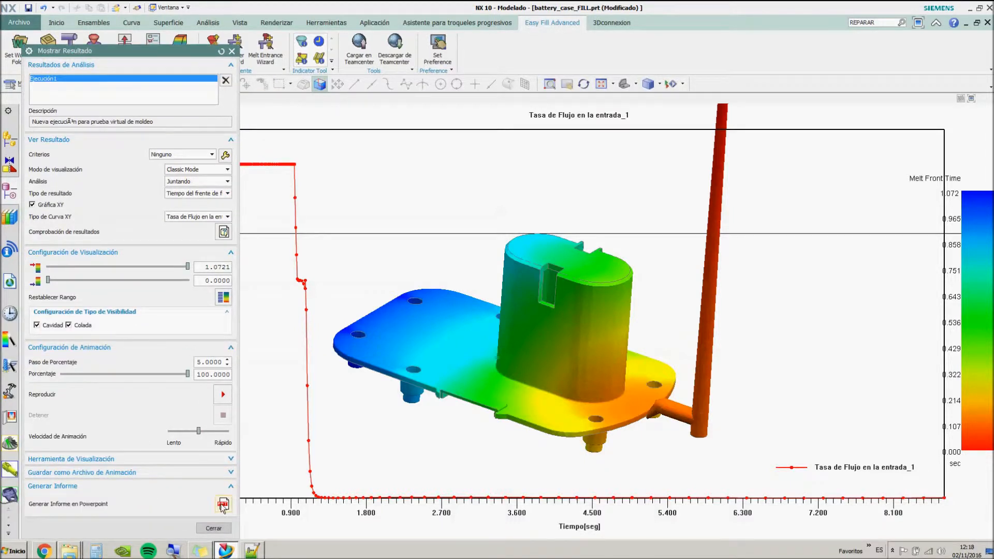
click(213, 528)
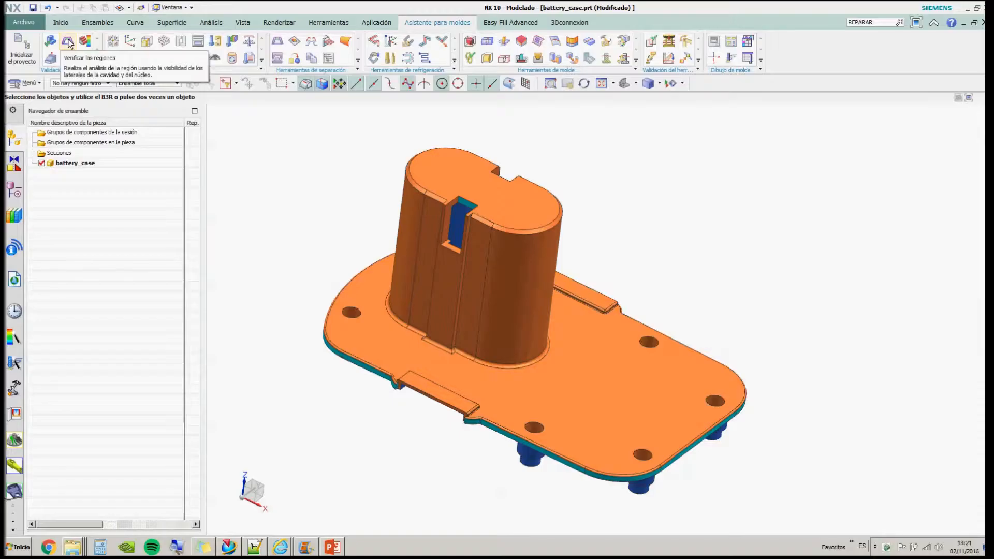
Calculate the mold regions of the battery case body along its existing draw direction, keeping the existing data
click(68, 42)
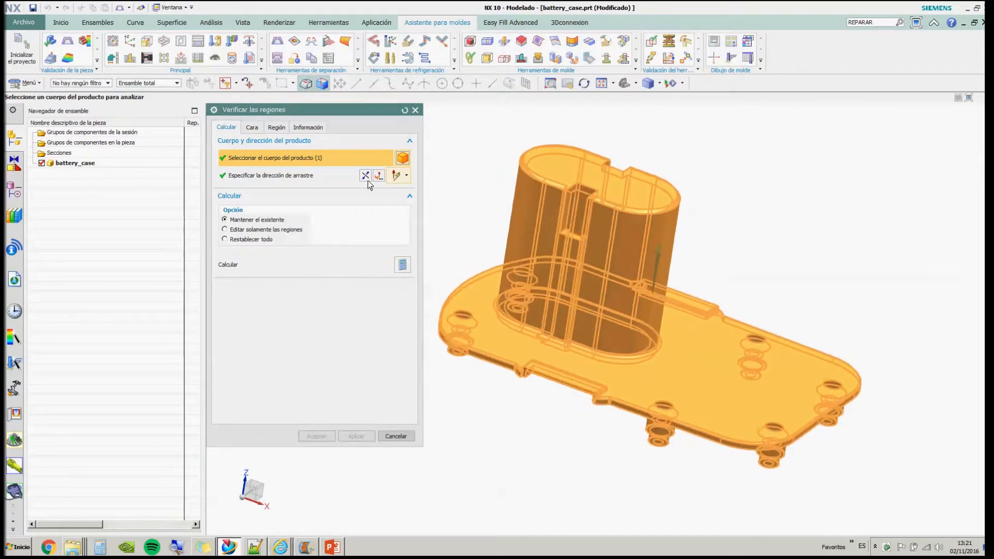
click(332, 177)
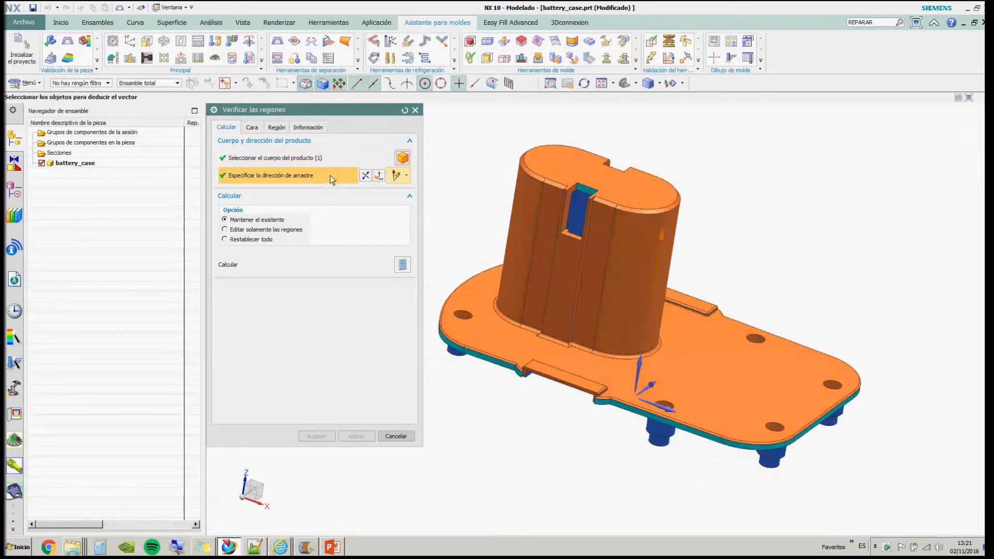
click(402, 265)
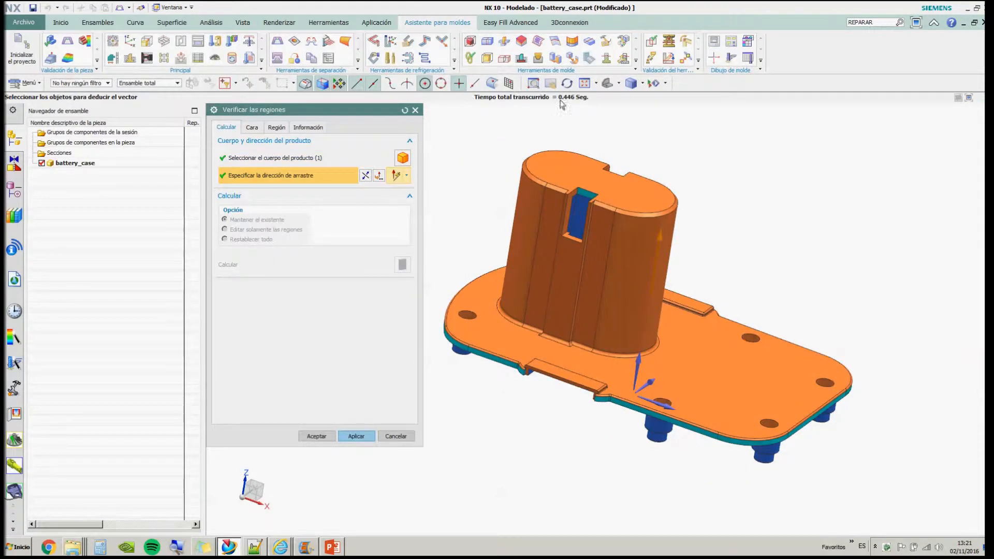
Make the cavity and core regions fully translucent to isolate the undefined faces
click(276, 127)
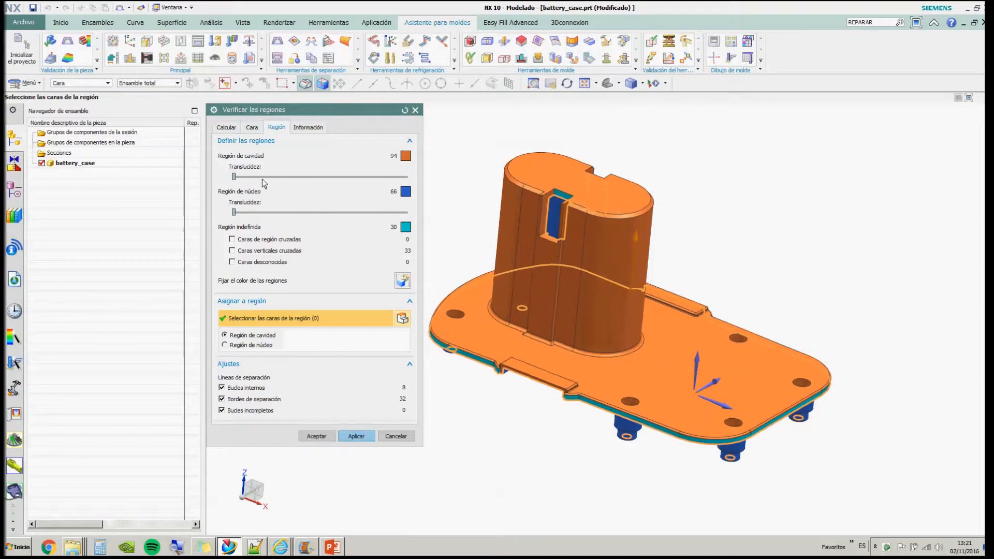
drag(234, 175, 406, 177)
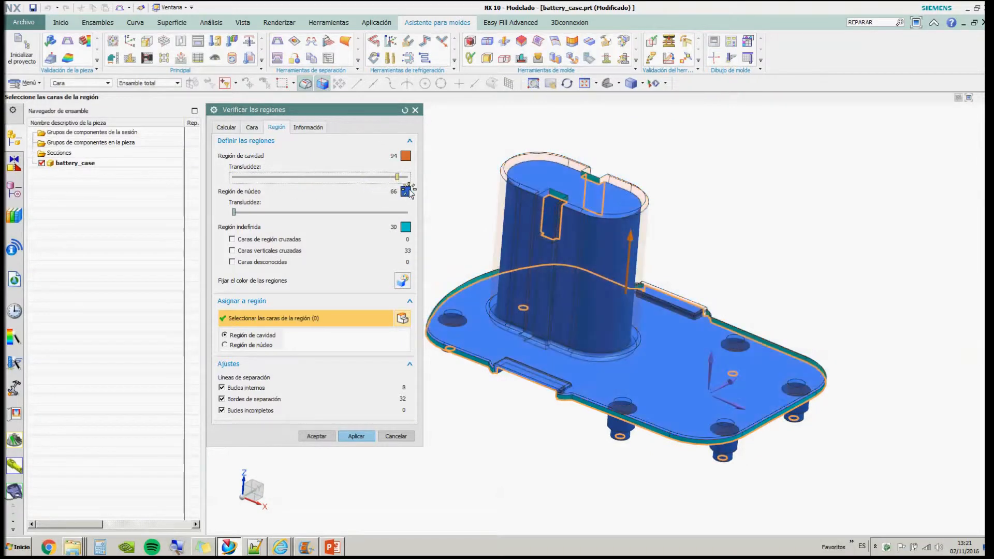
drag(233, 213, 411, 215)
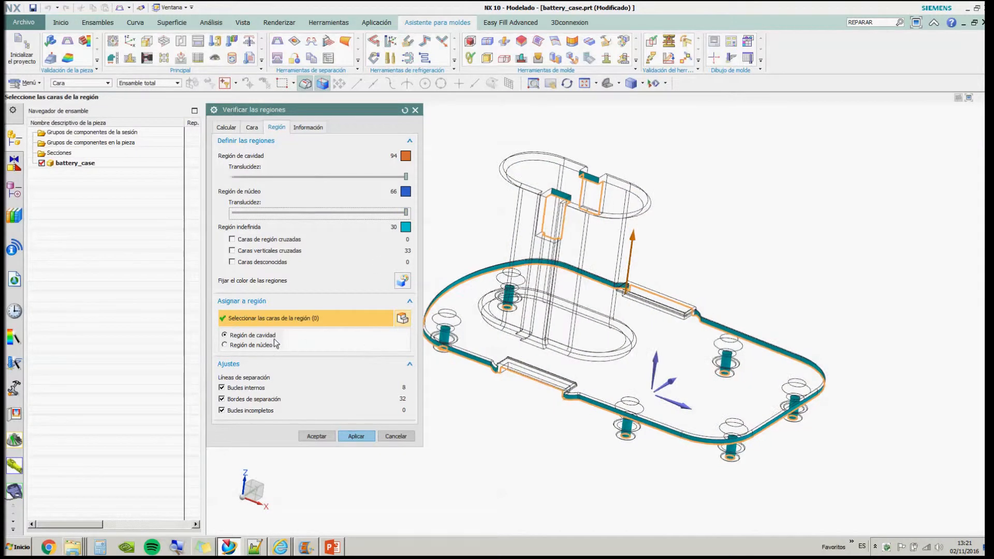
Assign all undefined faces, including the tower notch faces, the plate's rim and the boss holes, to the core region
click(258, 344)
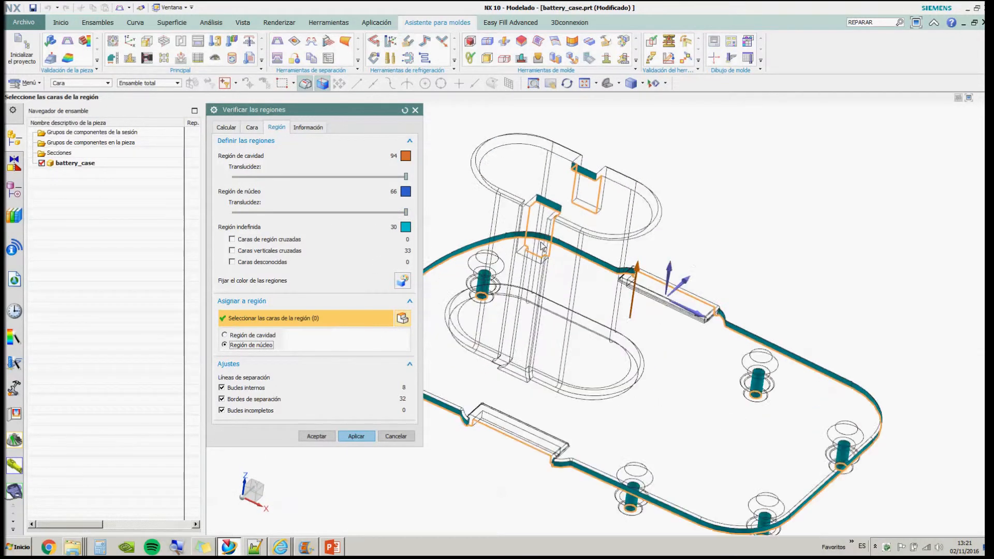
click(522, 302)
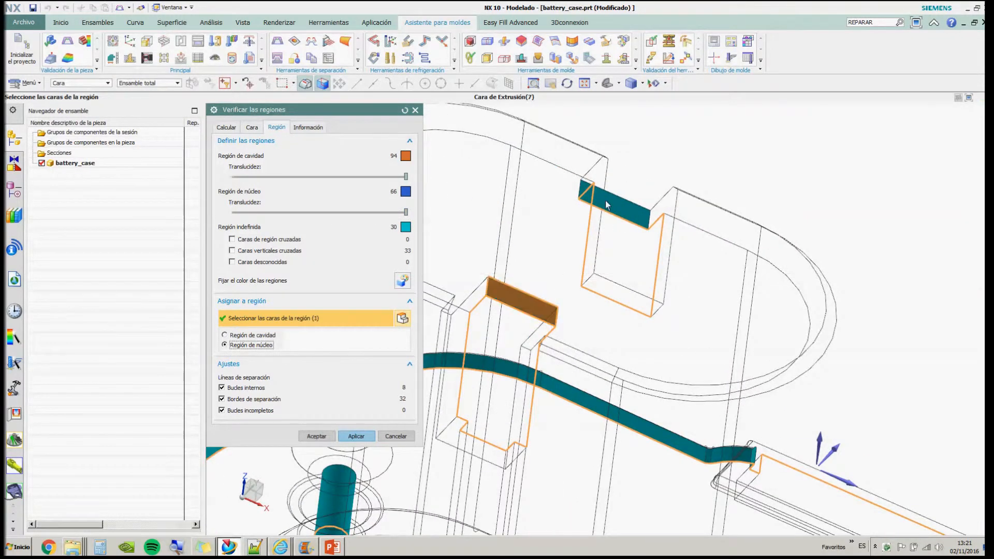
click(604, 200)
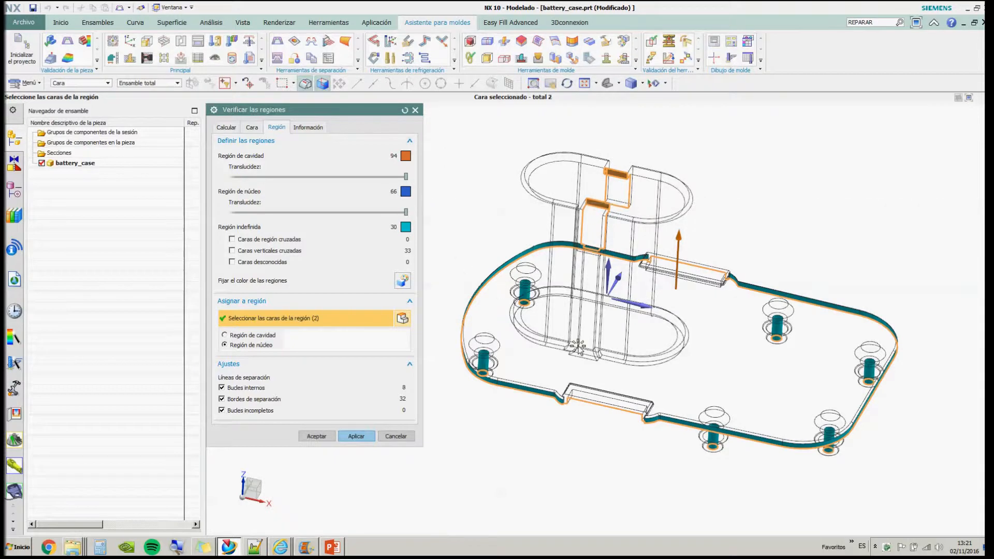
drag(935, 471, 924, 471)
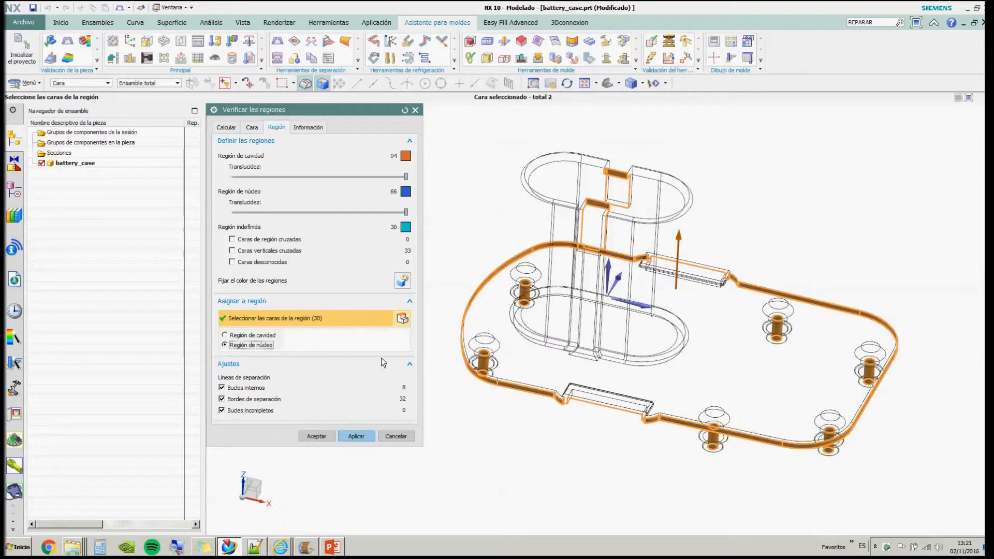
click(263, 345)
click(359, 434)
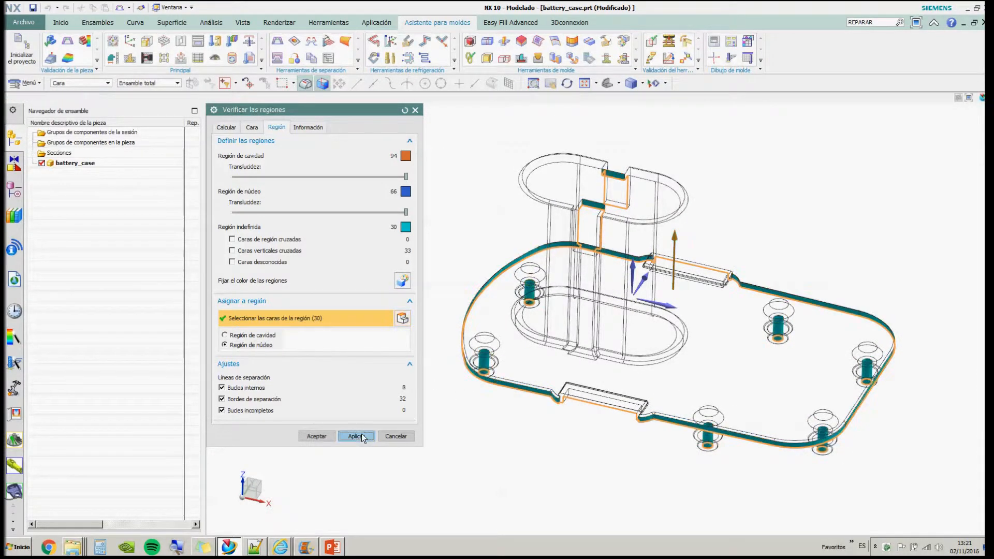
Restore the core and cavity regions to full opacity
drag(406, 212, 234, 212)
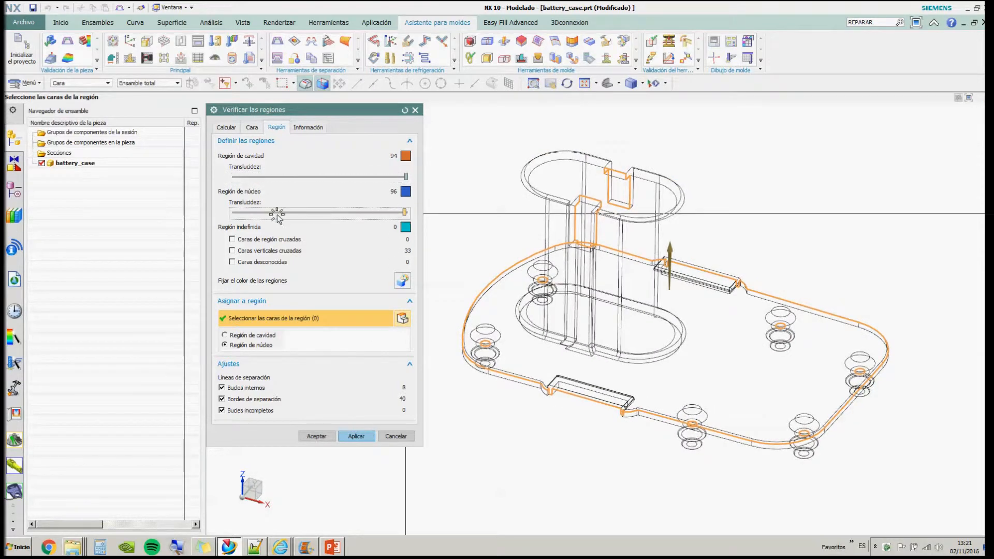
drag(375, 176, 215, 175)
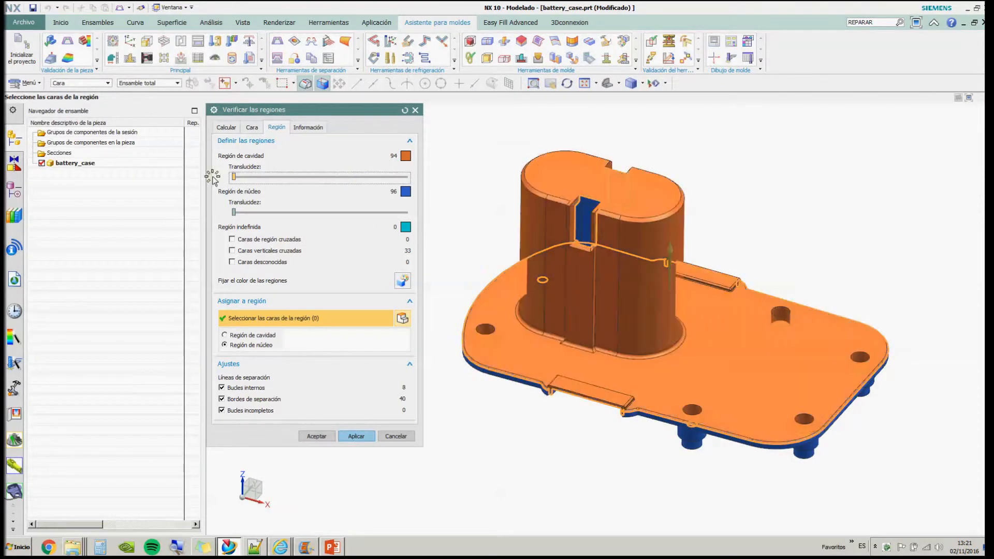
Check the internal loops and parting edges separately on the battery case, and accept the region definition with parting edges hidden
middle_drag(497, 401, 491, 449)
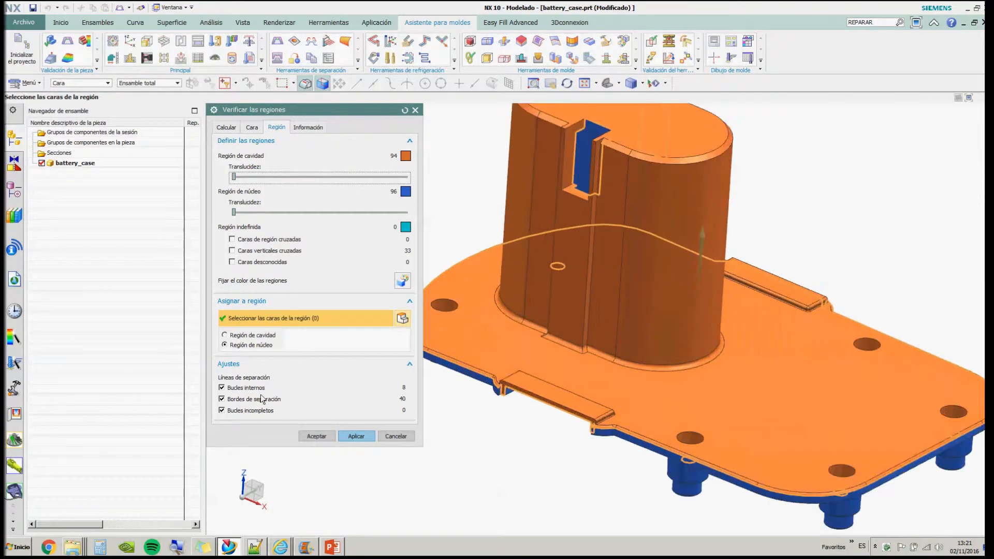
click(228, 398)
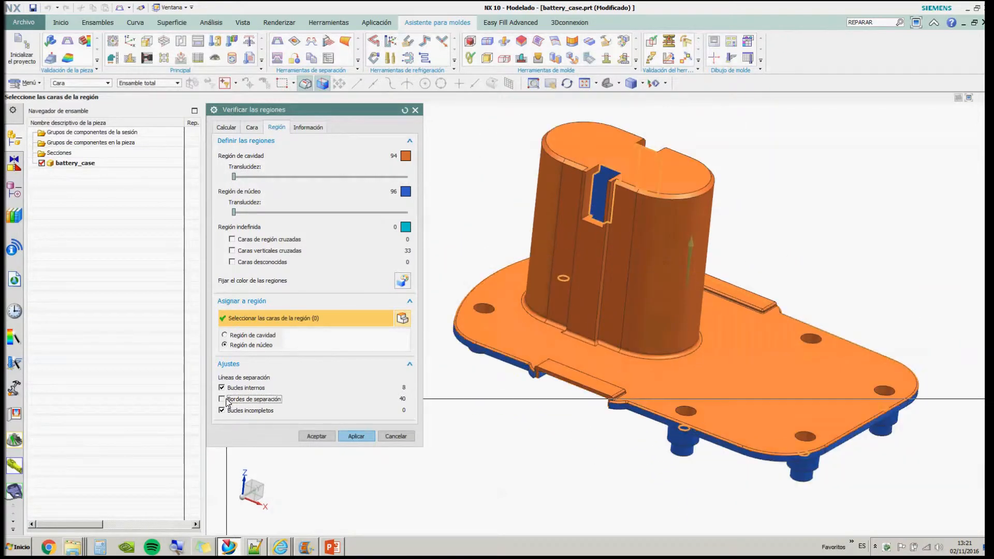
click(234, 388)
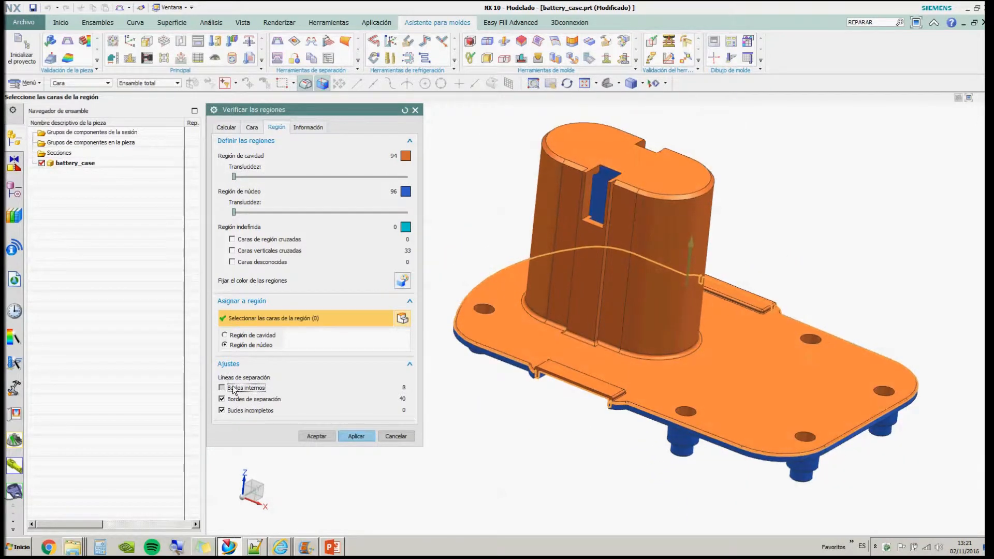
click(234, 400)
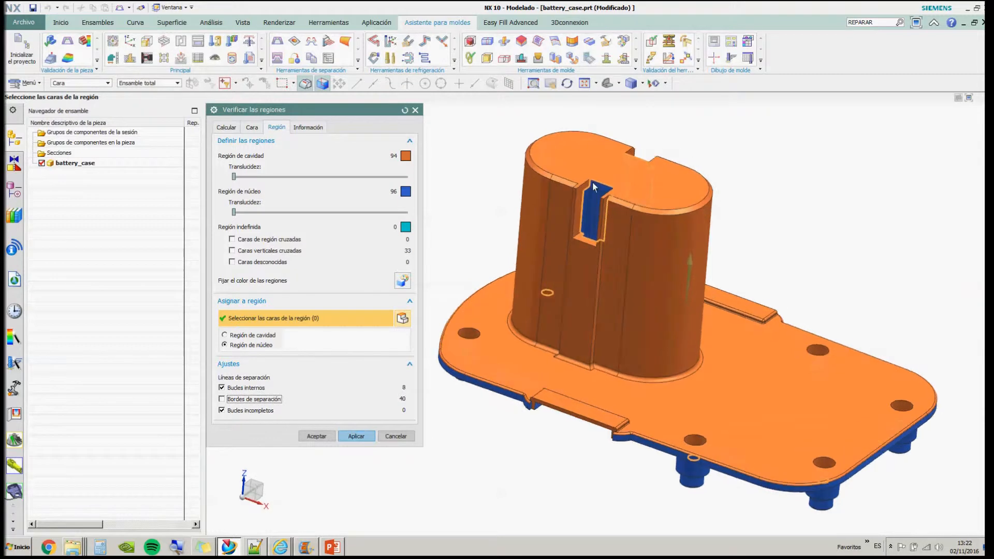
click(315, 436)
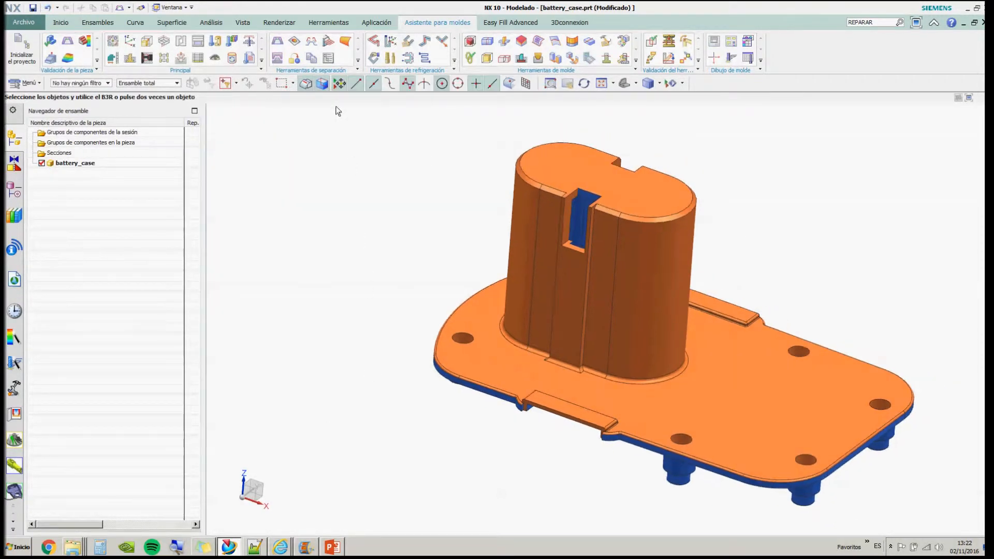
Patch all the open loops of the battery case body with edge patch surfaces, using the body loop type
click(294, 41)
click(393, 139)
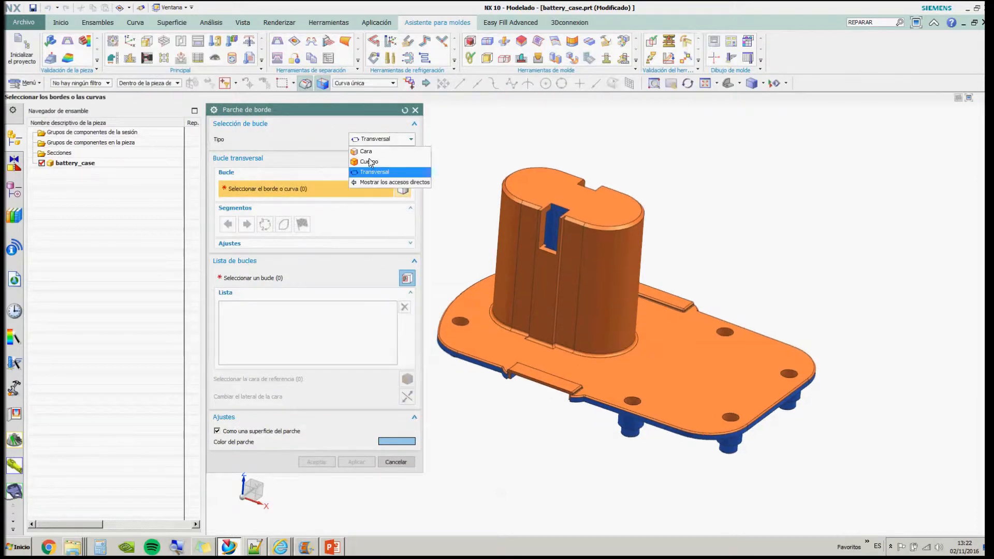
click(368, 160)
click(529, 221)
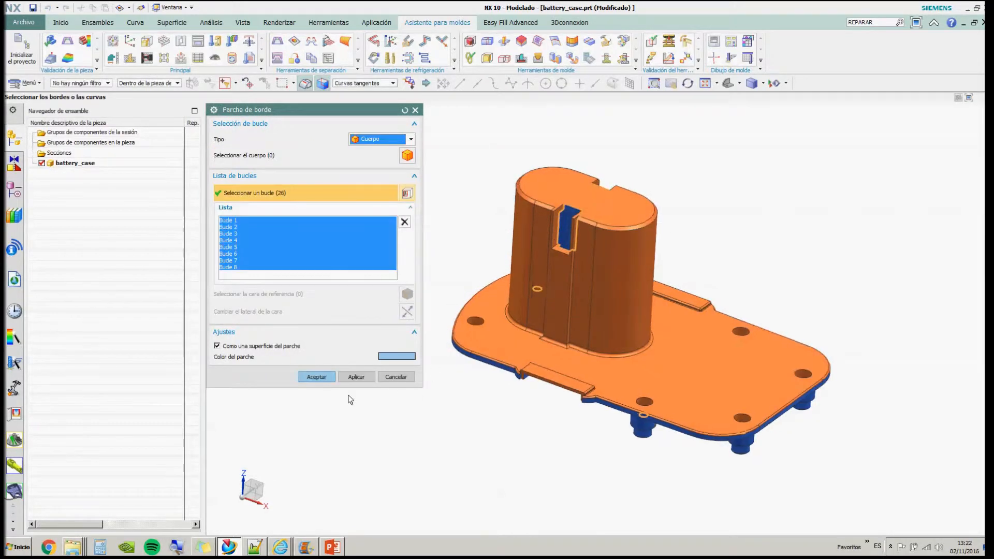
click(349, 377)
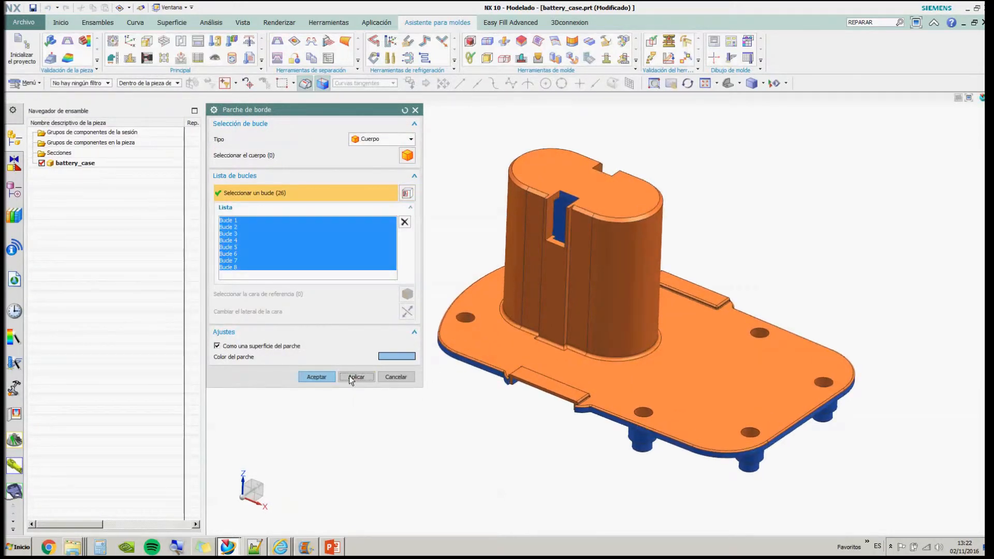
click(400, 378)
Examine the patch surfaces in the tower notches and boss holes from both sides of the battery case
middle_drag(436, 310, 570, 265)
scroll(501, 355, up, 5)
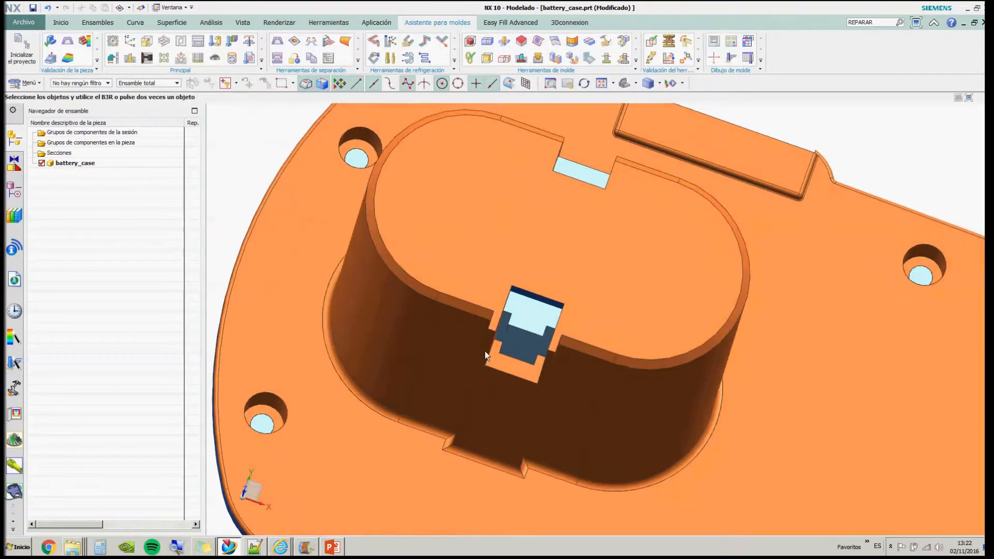
middle_drag(608, 216, 520, 285)
middle_drag(732, 307, 554, 255)
scroll(413, 271, up, 5)
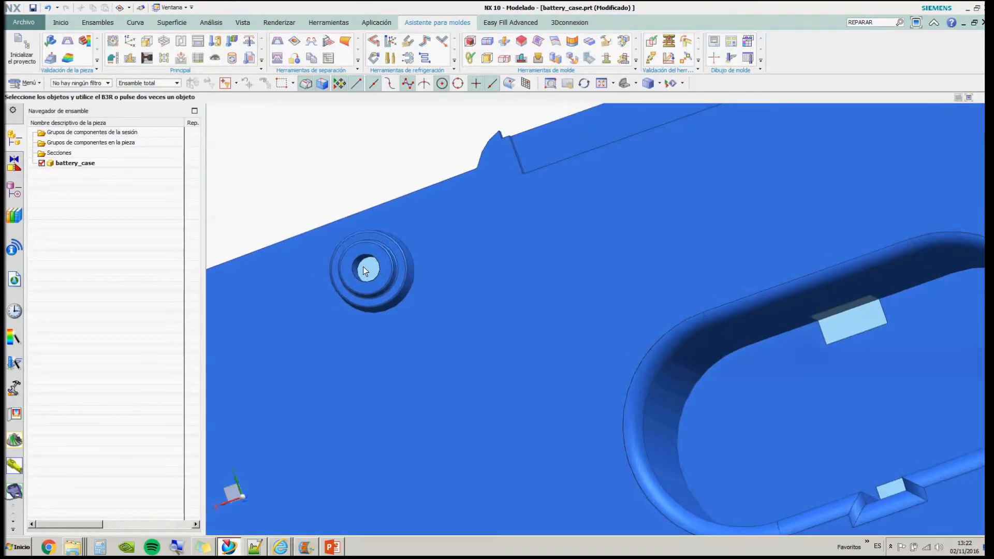
scroll(363, 266, down, 5)
middle_drag(564, 325, 710, 294)
scroll(457, 296, up, 3)
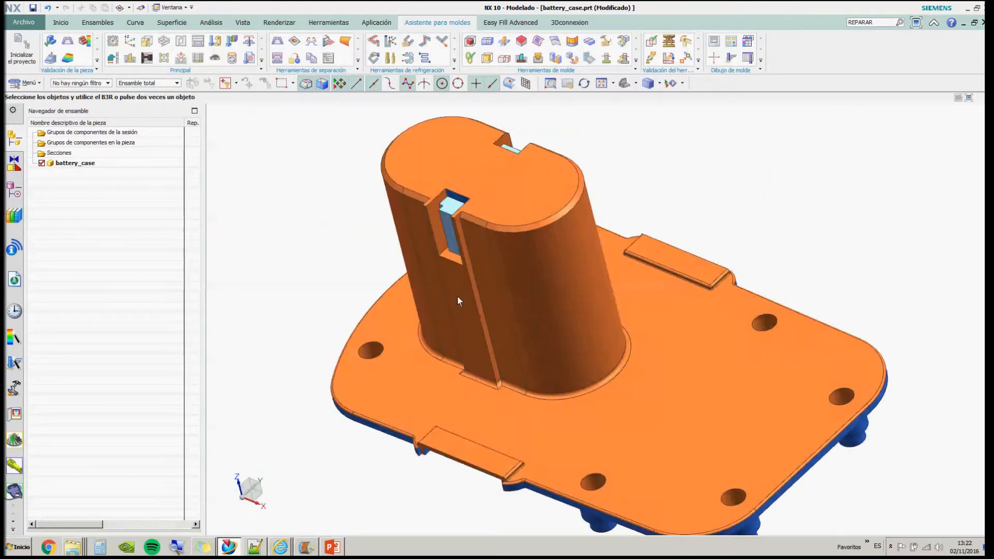
key(Home)
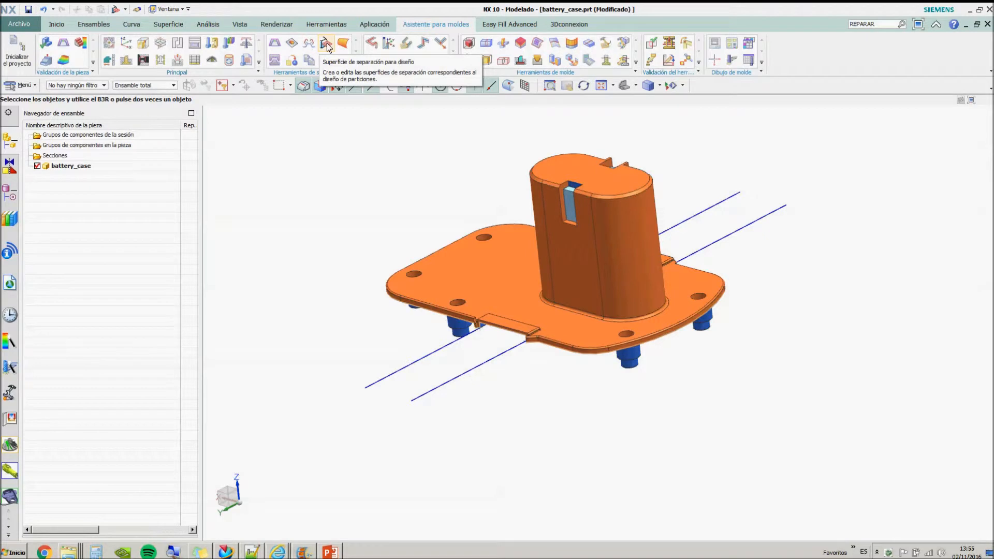
Start the parting surface design and inspect the guide lines at the plate's edge tab without editing them
click(327, 44)
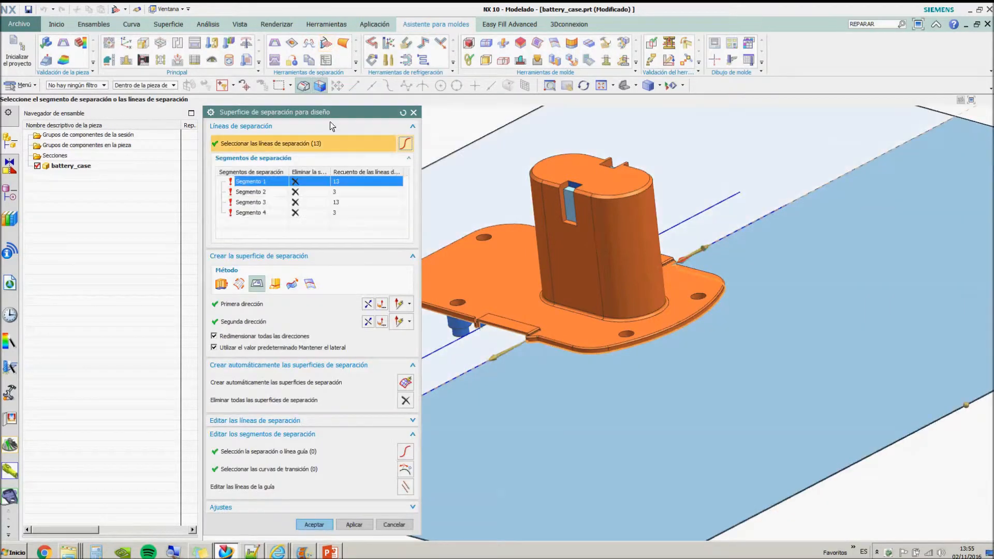
click(405, 488)
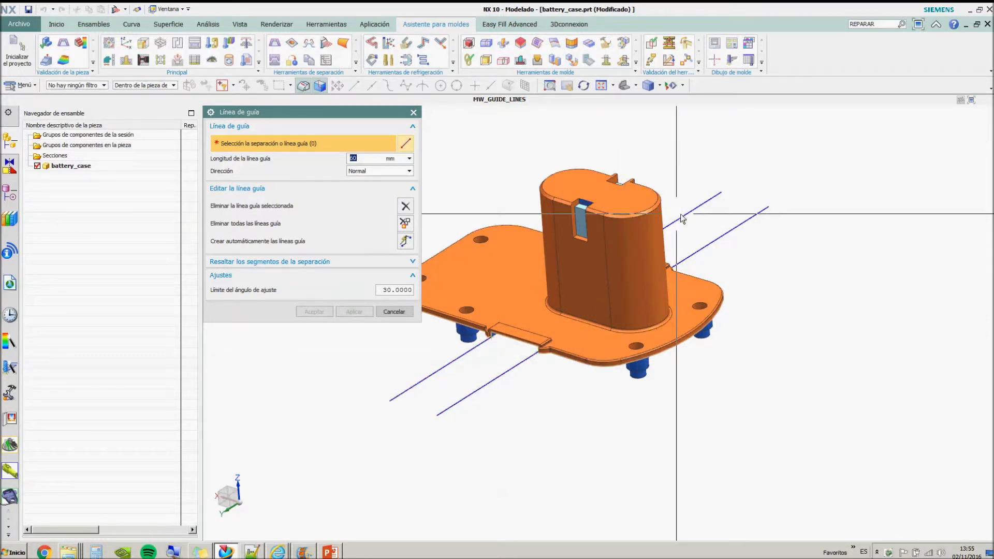
middle_drag(682, 219, 639, 370)
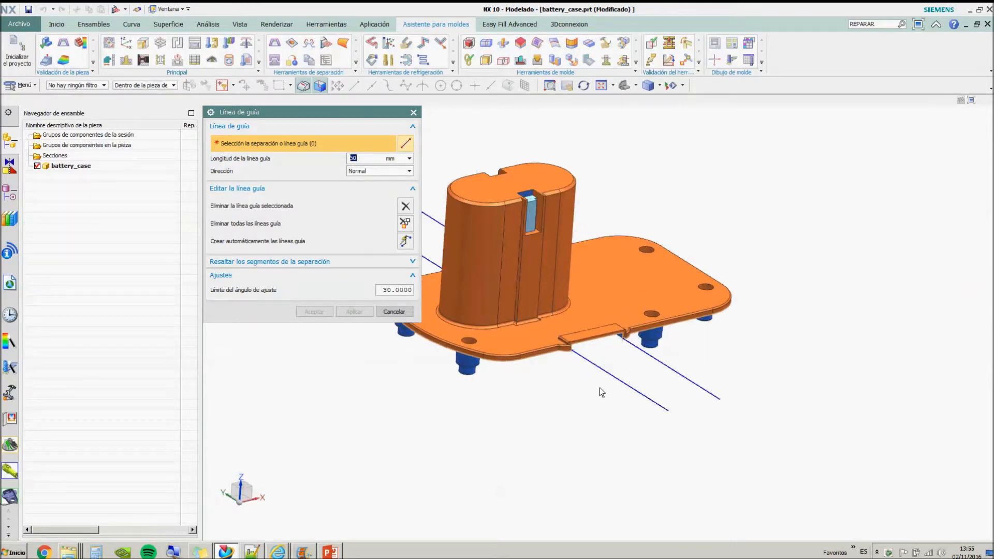
scroll(610, 499, up, 8)
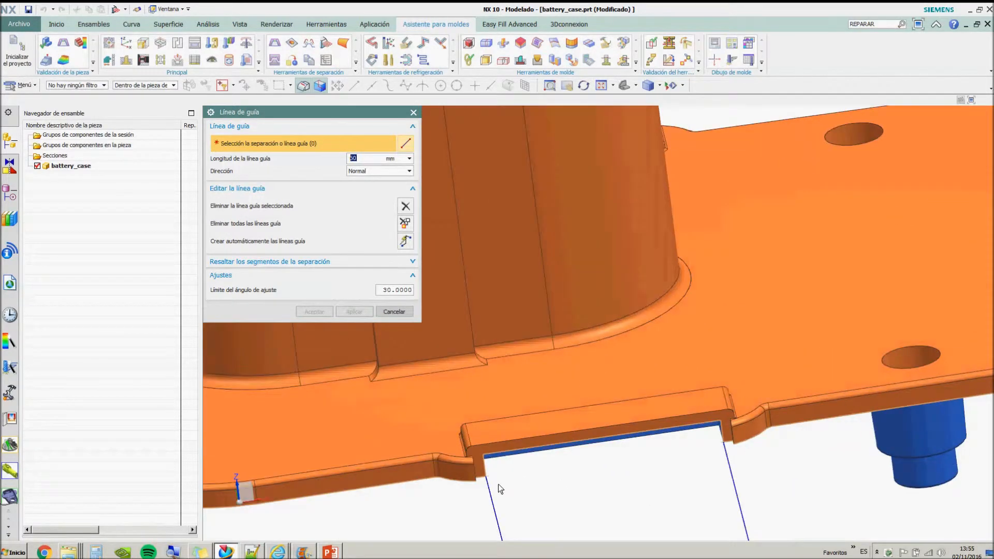
middle_drag(497, 483, 477, 476)
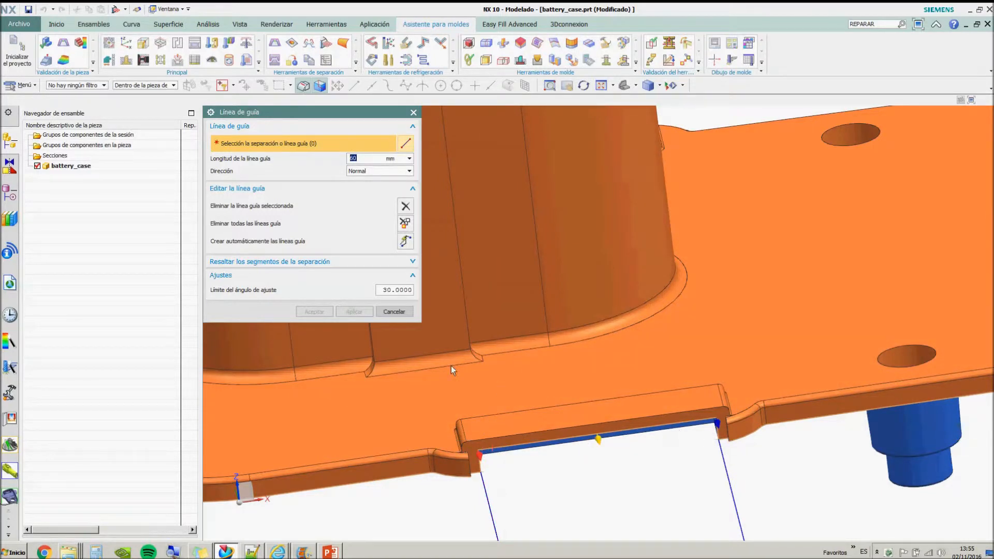
click(392, 311)
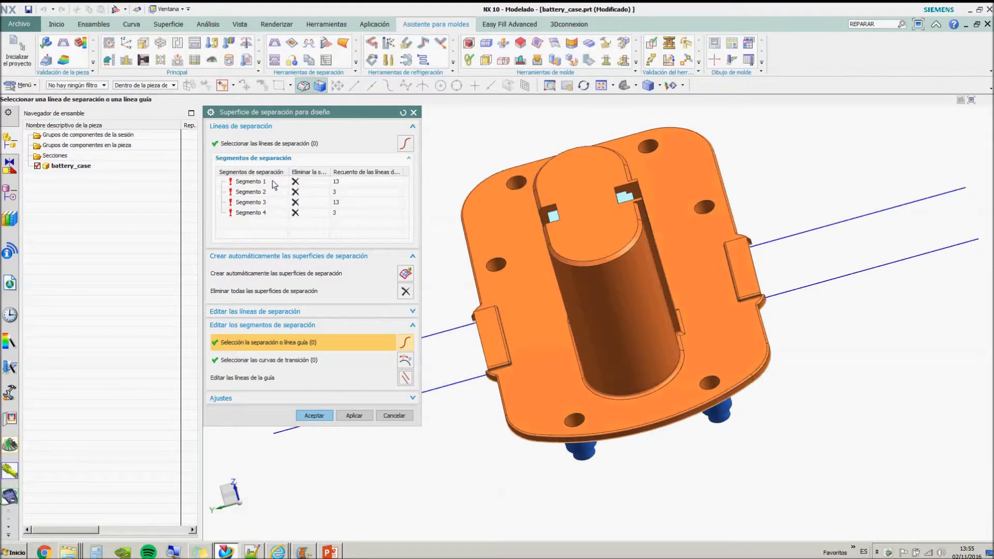
Create the parting surfaces for all four segments, with bounded planes for segments 1 and 3 and extrusions for segments 2 and 4
click(272, 181)
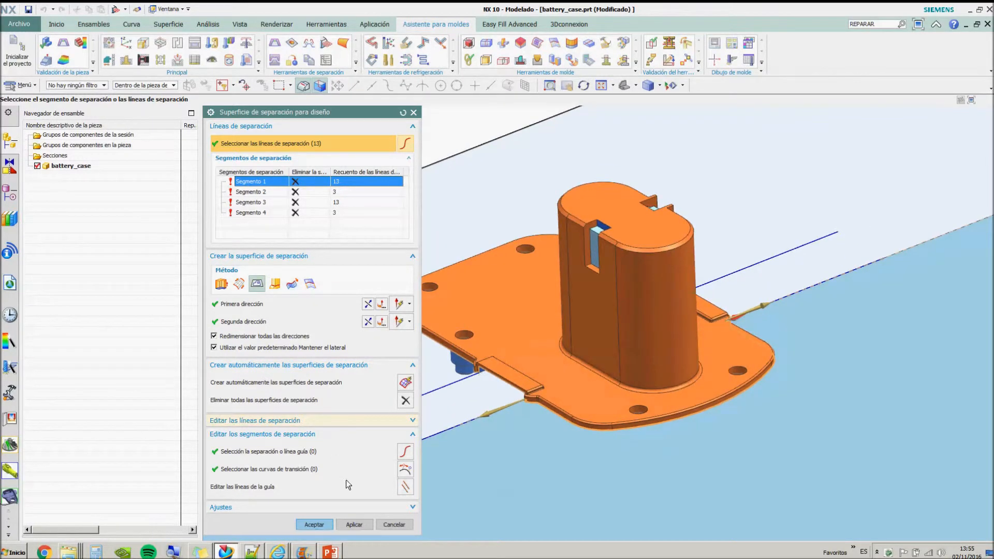
click(360, 524)
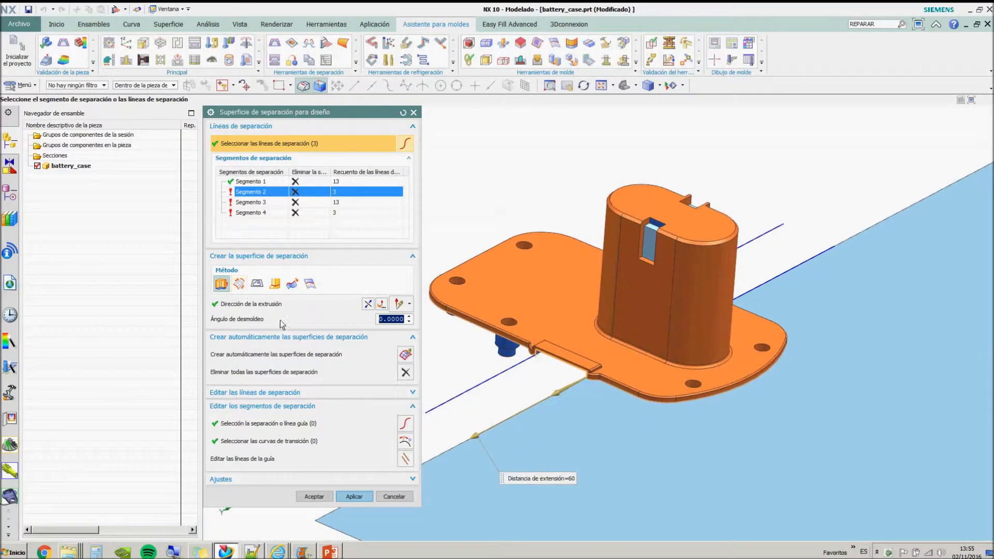
click(352, 495)
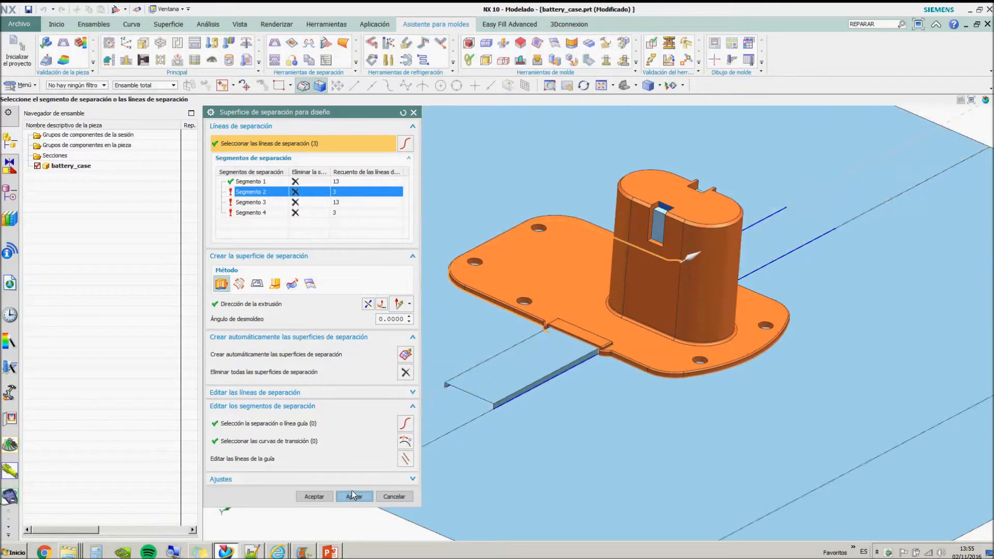
click(352, 495)
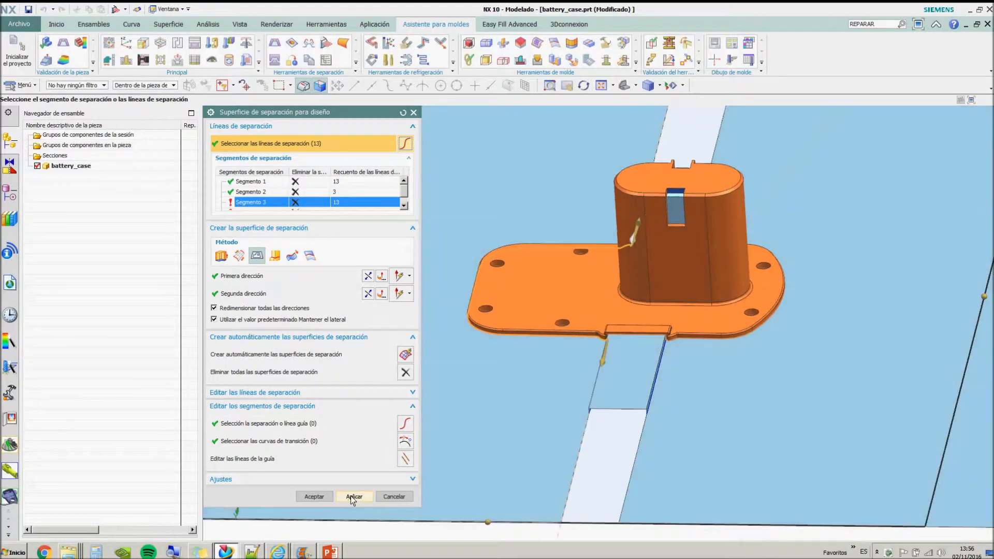
click(349, 496)
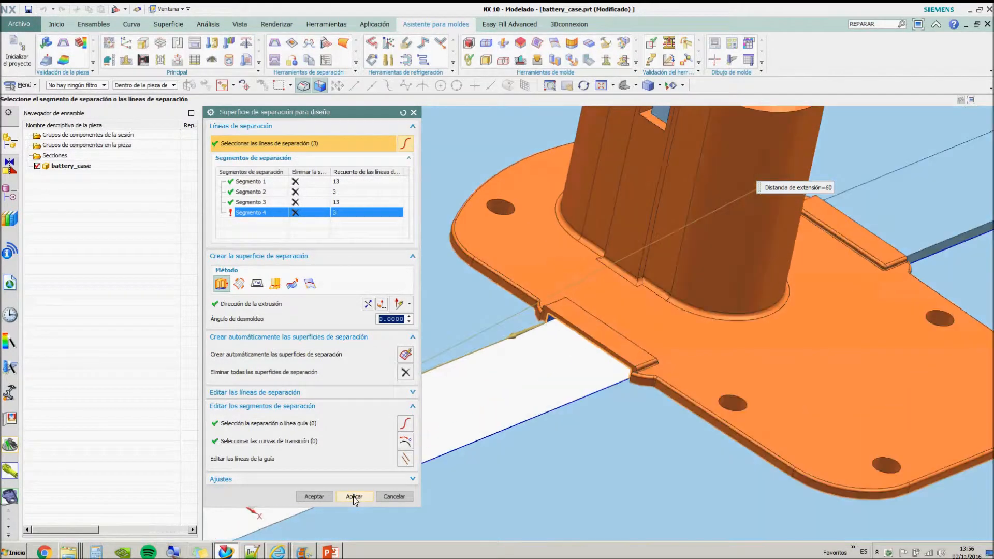
click(353, 496)
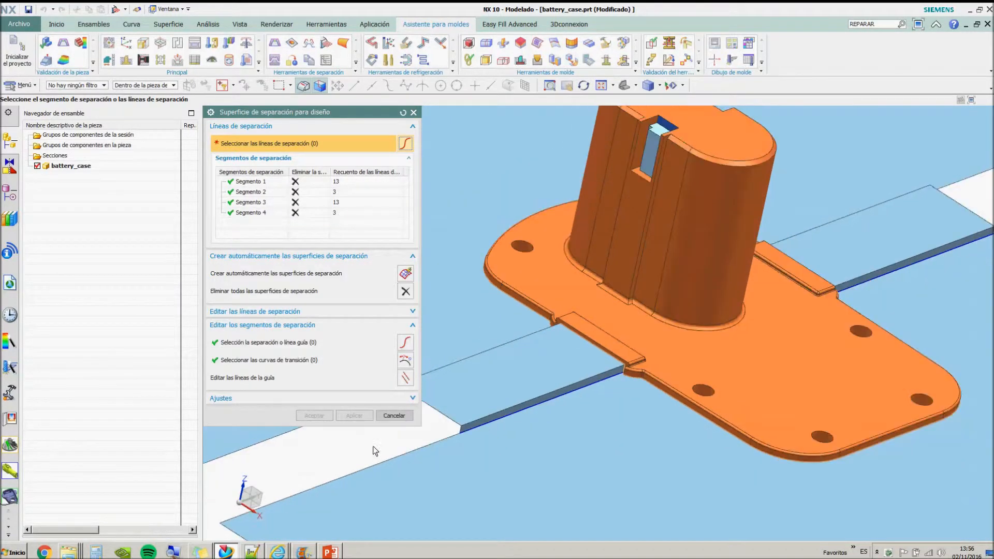
click(392, 416)
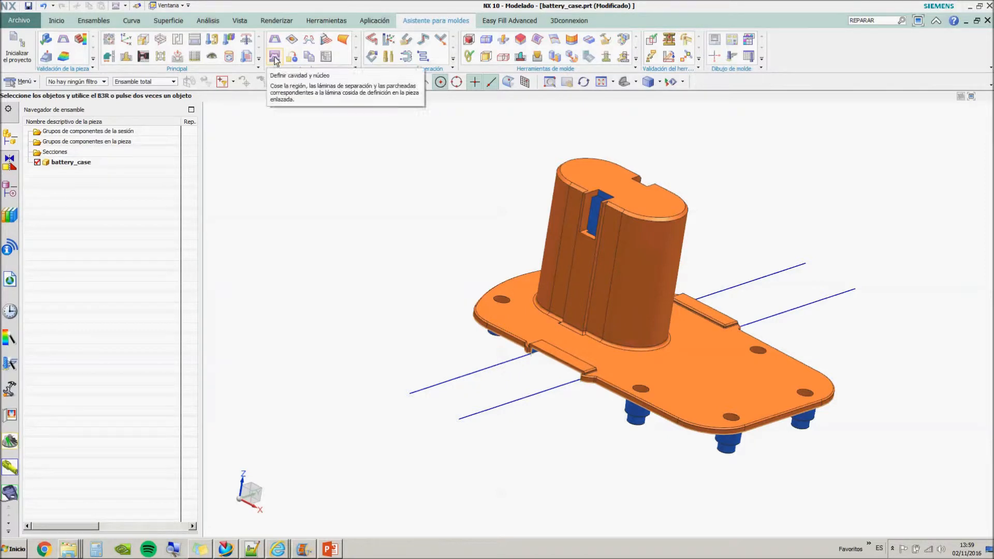
Generate the mold core and cavity from their respective region sheets, accepting the parting result of each
click(274, 57)
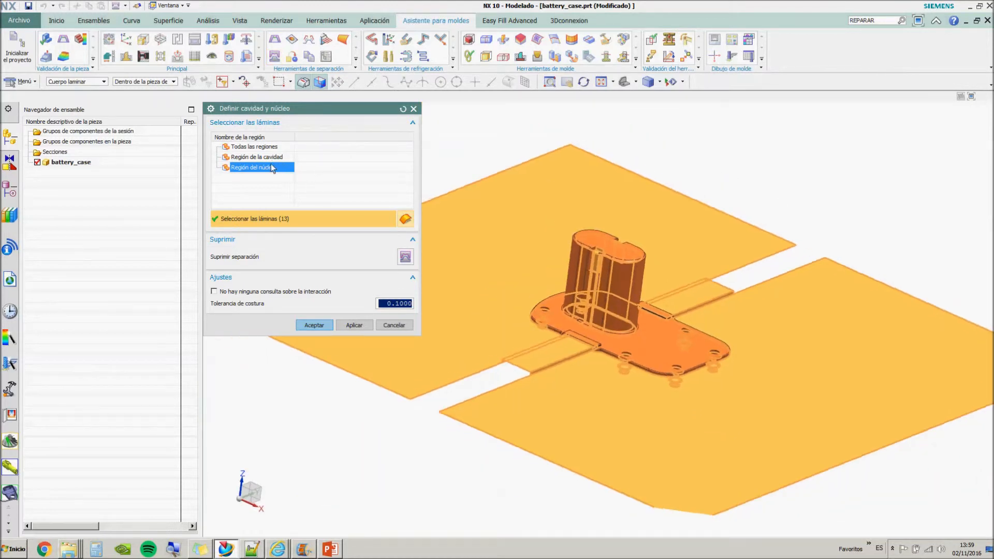
click(348, 325)
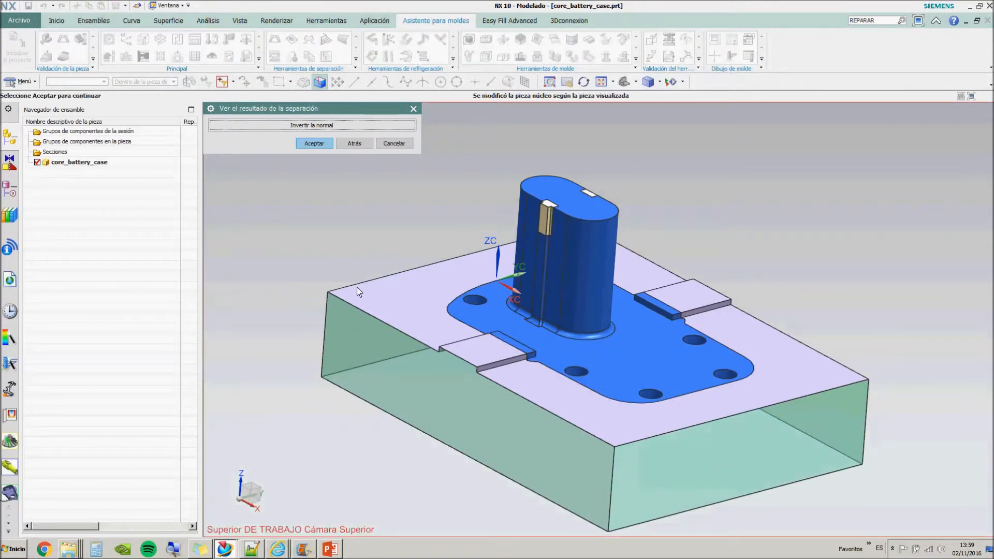
click(313, 143)
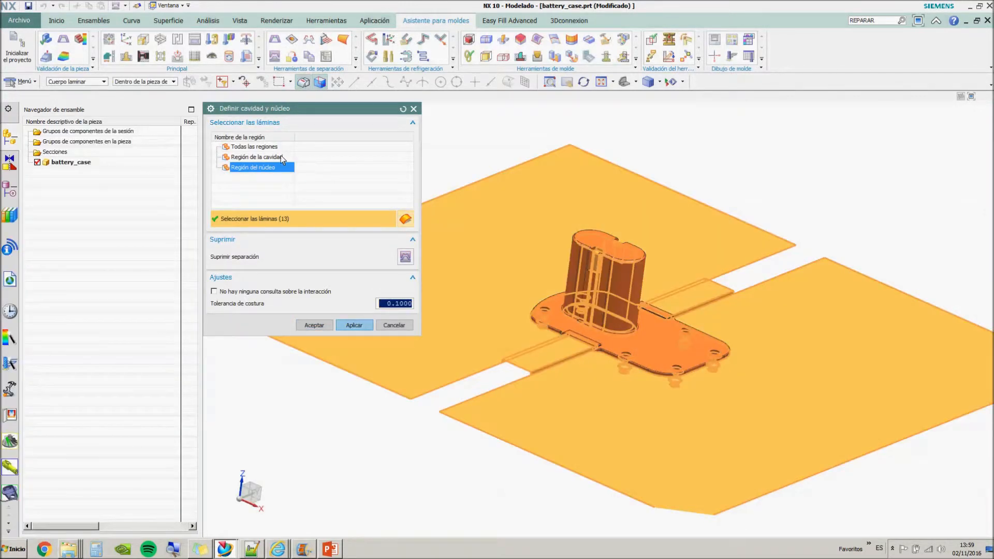
click(279, 157)
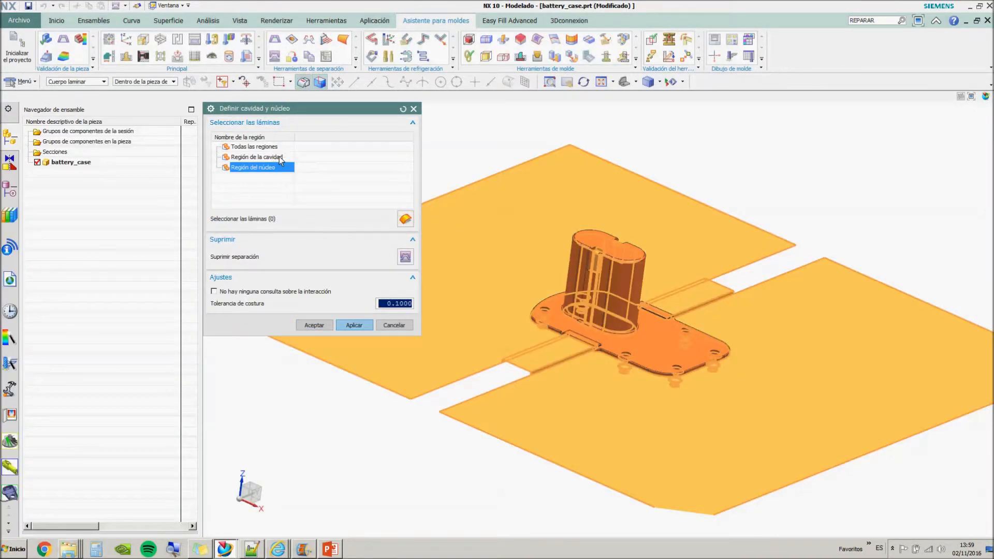
click(346, 324)
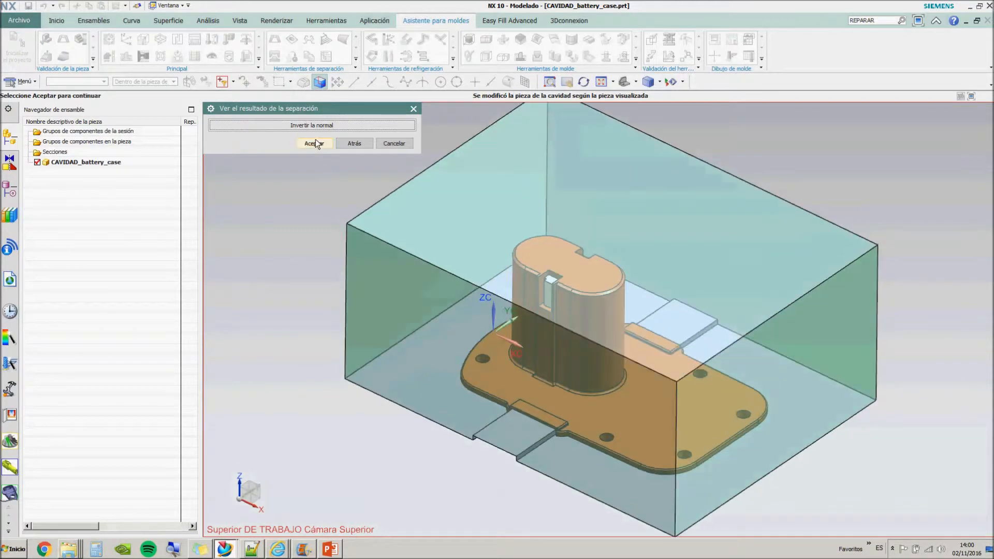
click(313, 143)
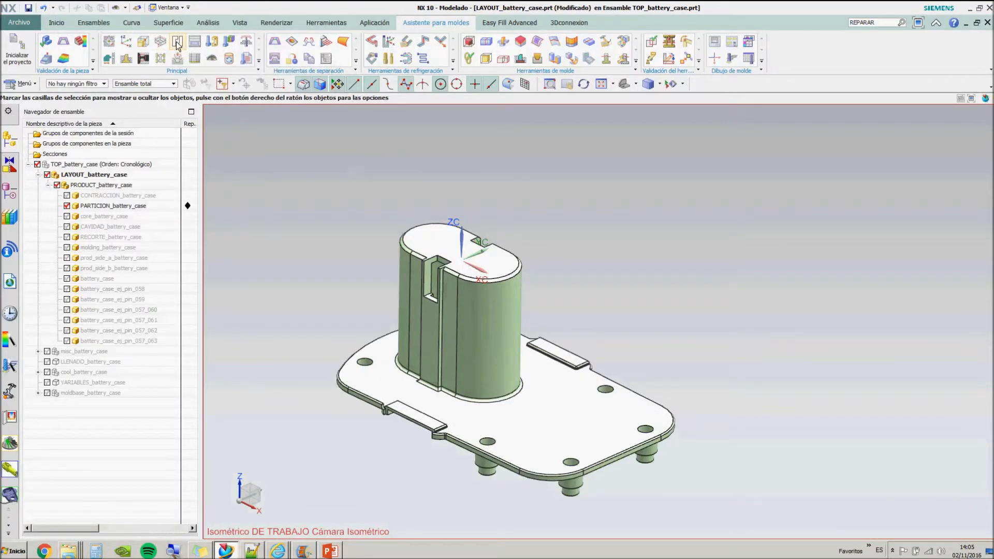
Set up a rectangular, balanced cavity layout for the battery case with its vector along the negative X direction
click(177, 44)
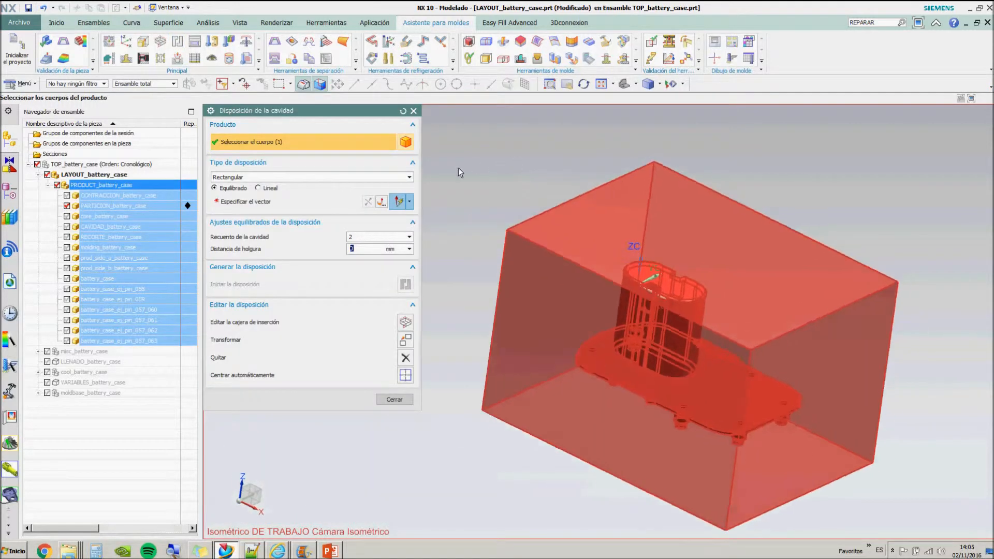
click(311, 203)
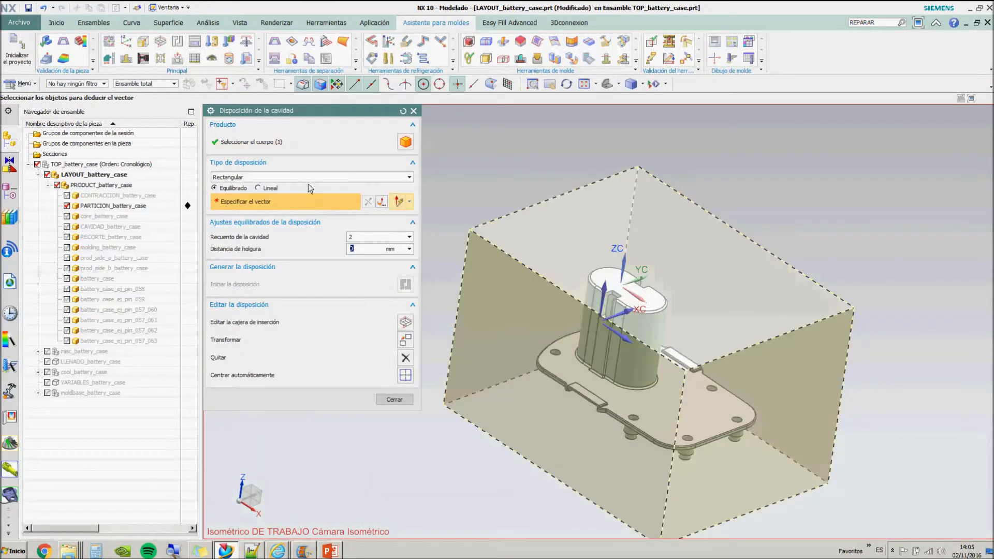
click(309, 178)
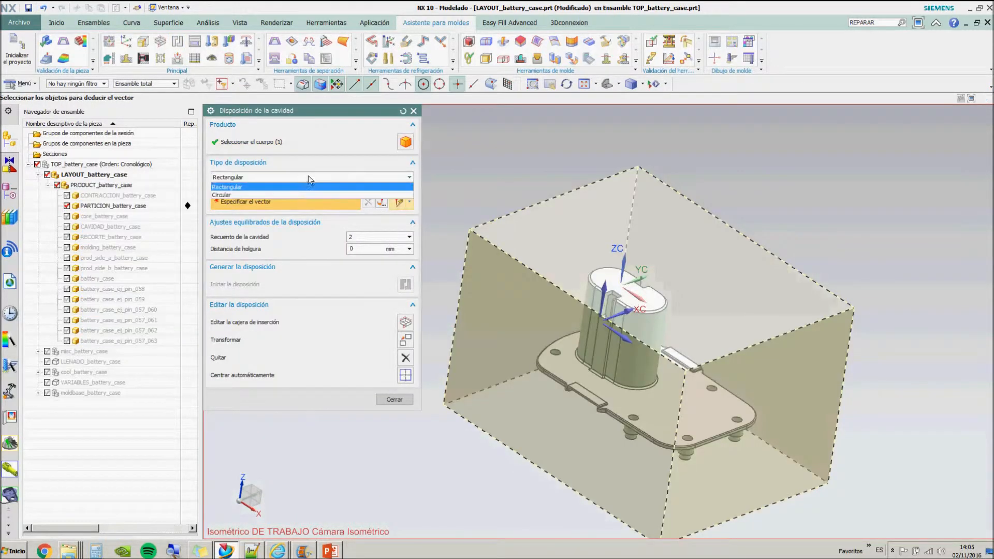
click(284, 187)
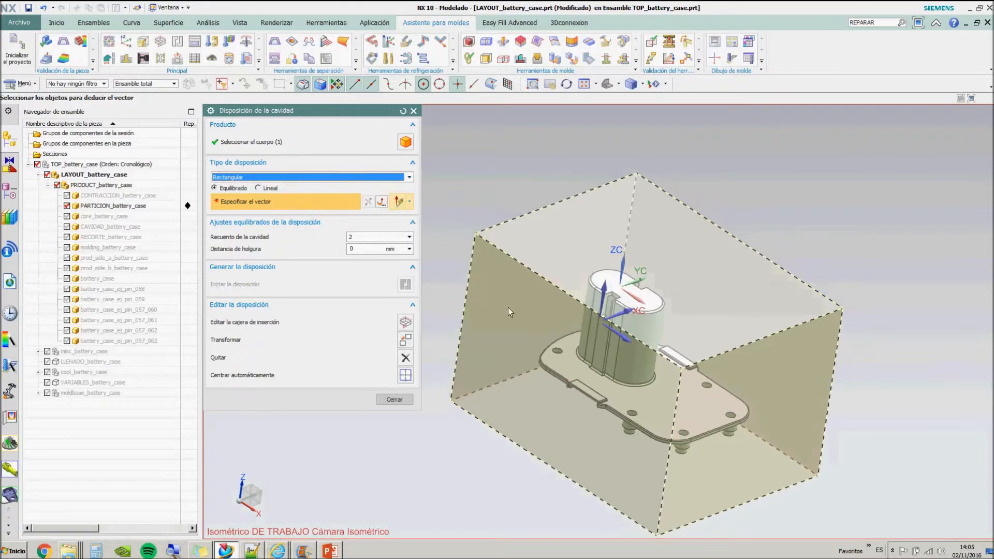
click(626, 340)
click(368, 201)
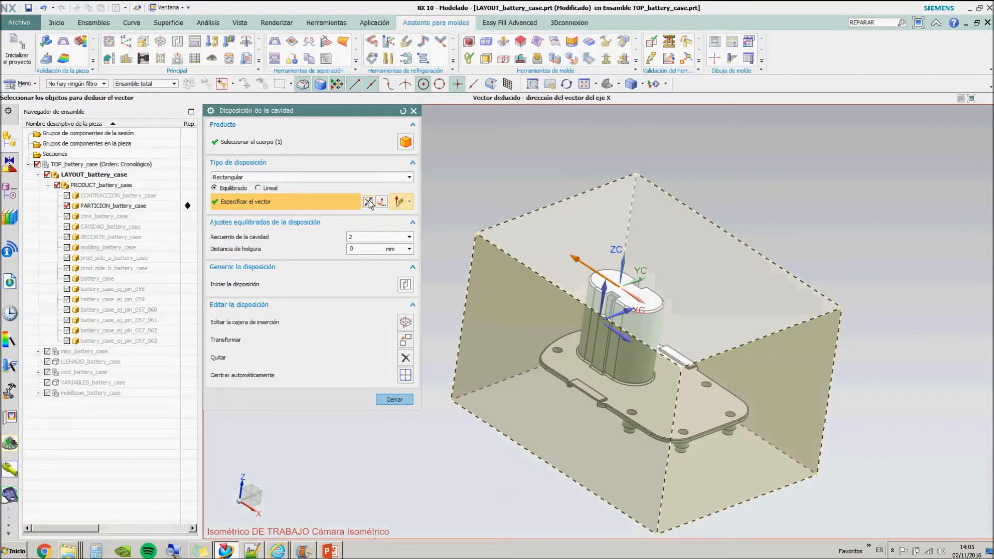
Set the cavity count to 4 and generate the layout with both distances at 0 mm
click(361, 247)
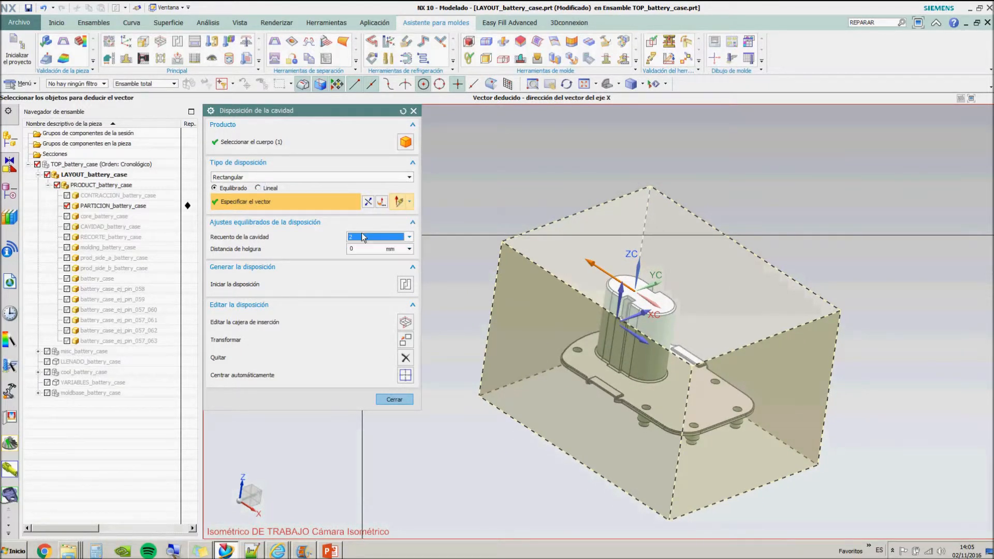
click(361, 237)
click(361, 254)
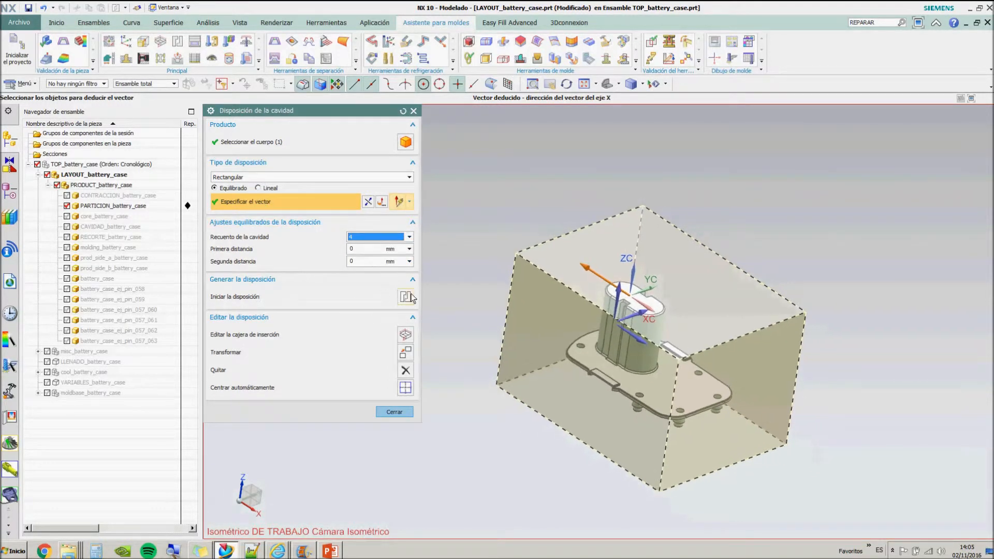
click(405, 298)
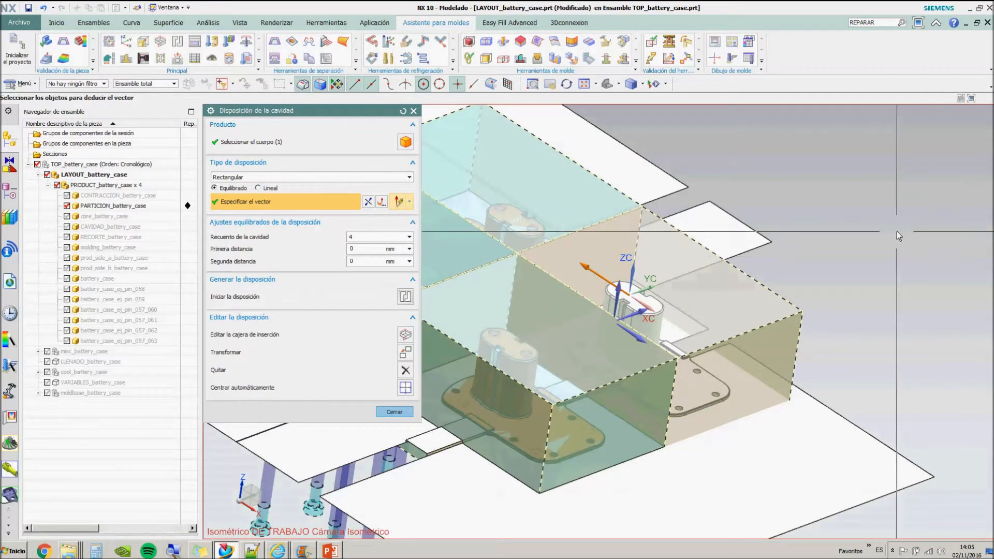
mouse_move(896, 231)
middle_down()
mouse_move(907, 383)
mouse_move(904, 246)
middle_up()
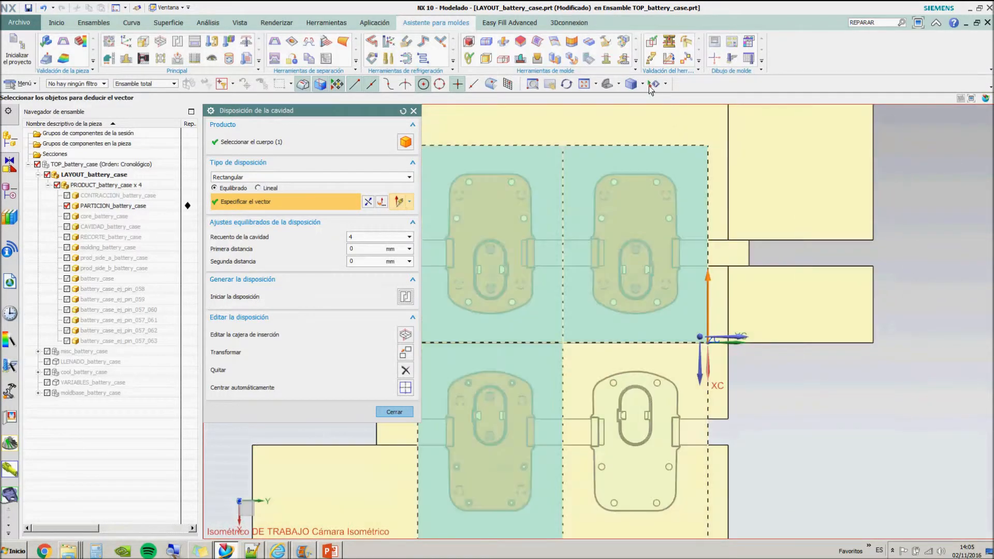
Inspect the four-cavity layout in static wireframe and shaded display, and centre the layout automatically
click(642, 84)
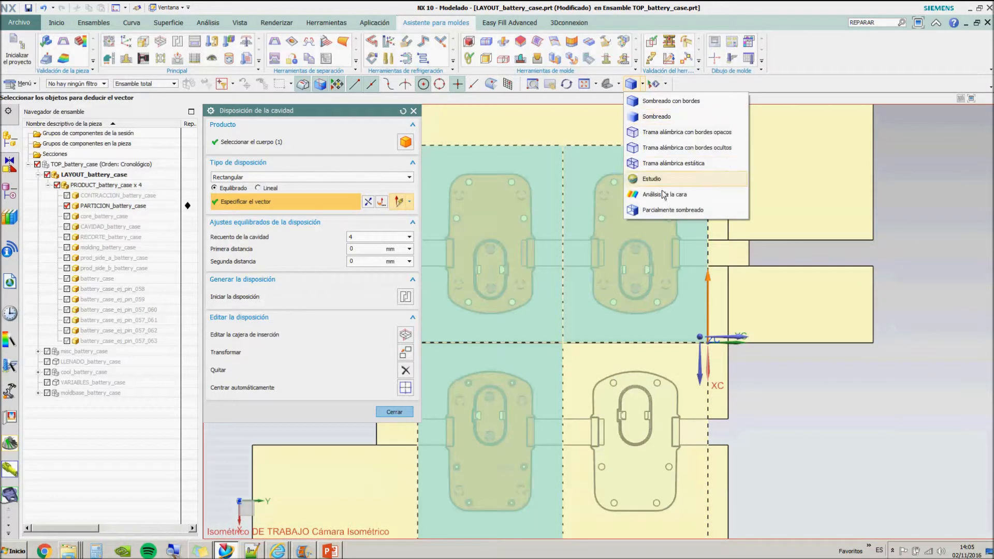
click(659, 165)
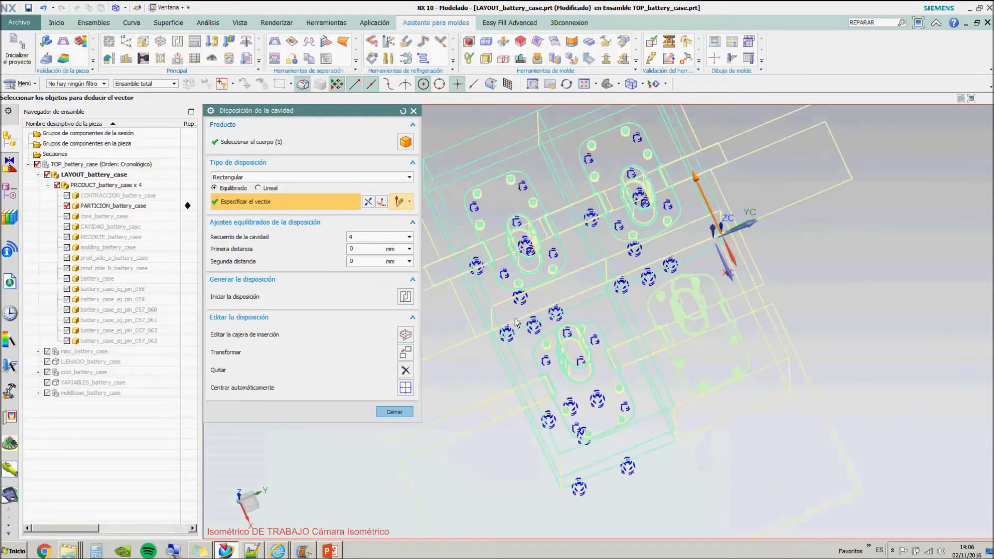
right_drag(912, 173, 912, 165)
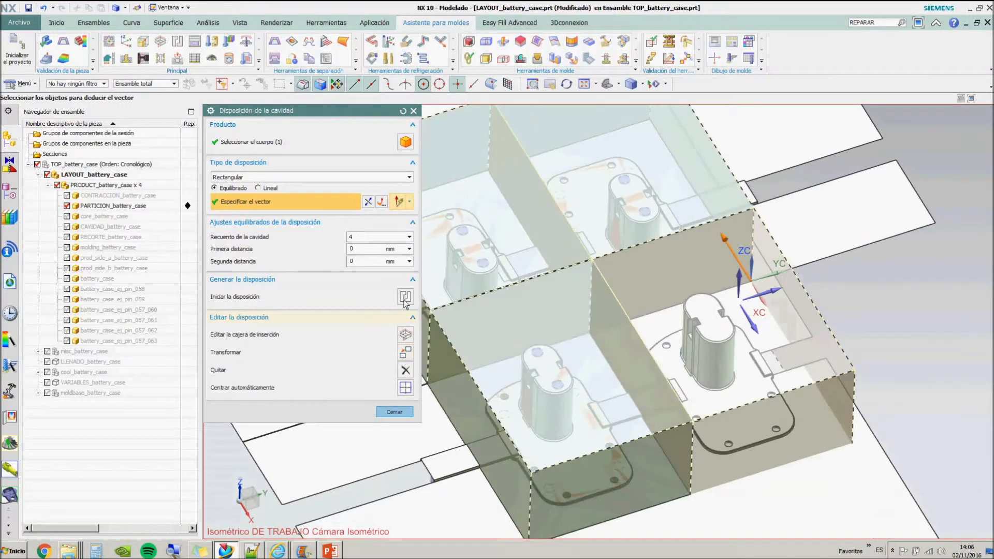
click(405, 388)
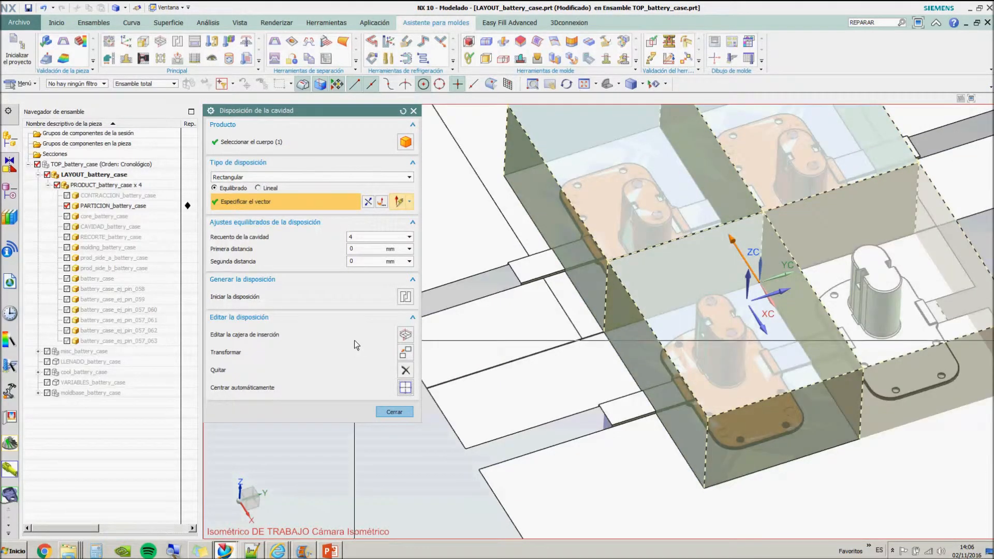
click(392, 412)
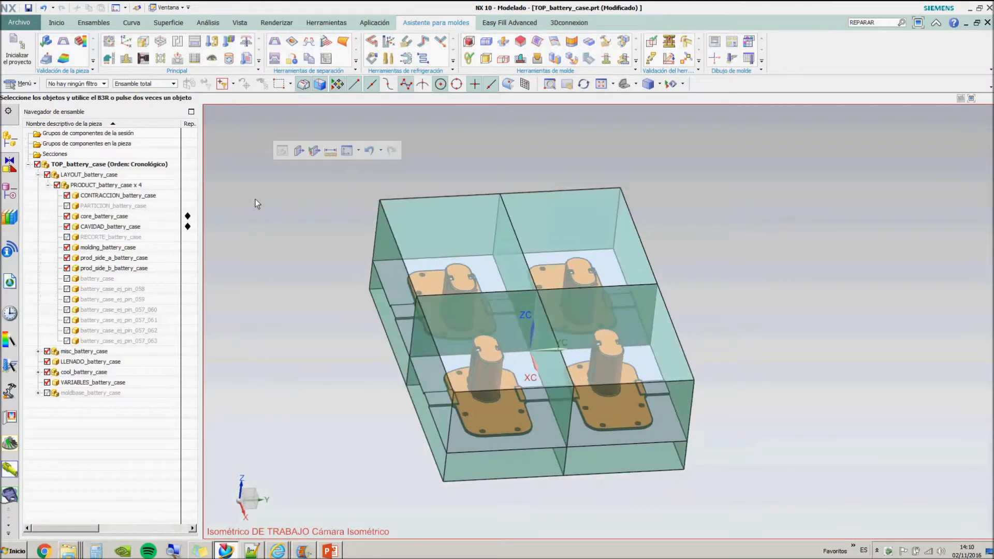
Open the mold base library for the A2_B2 (A) base and display moldbase_battery_case in an orthogonal side view
key(F8)
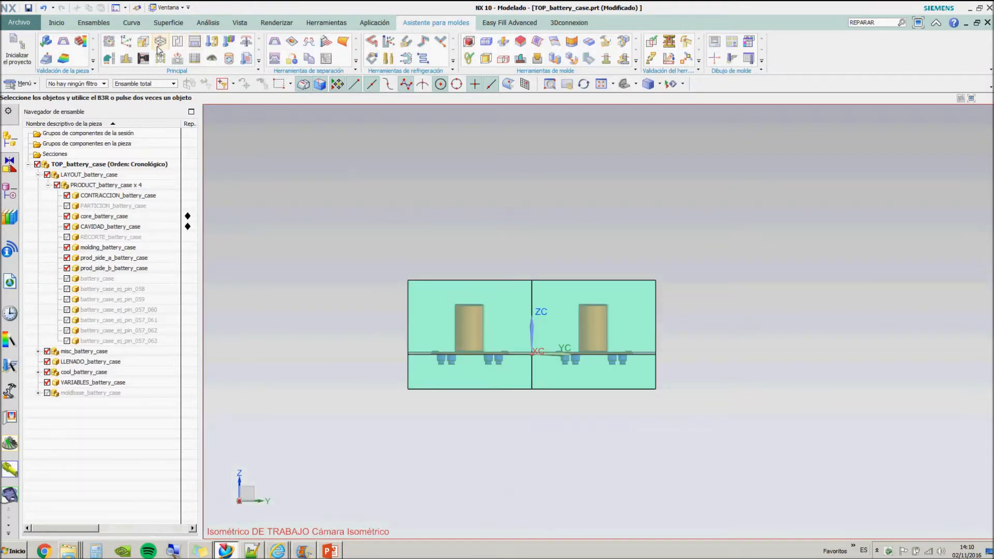
click(195, 45)
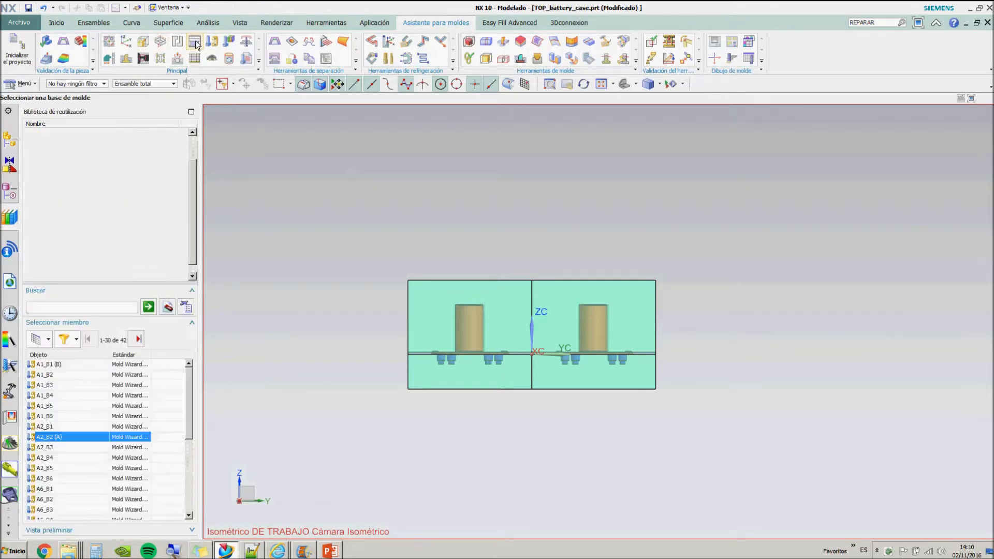
click(8, 138)
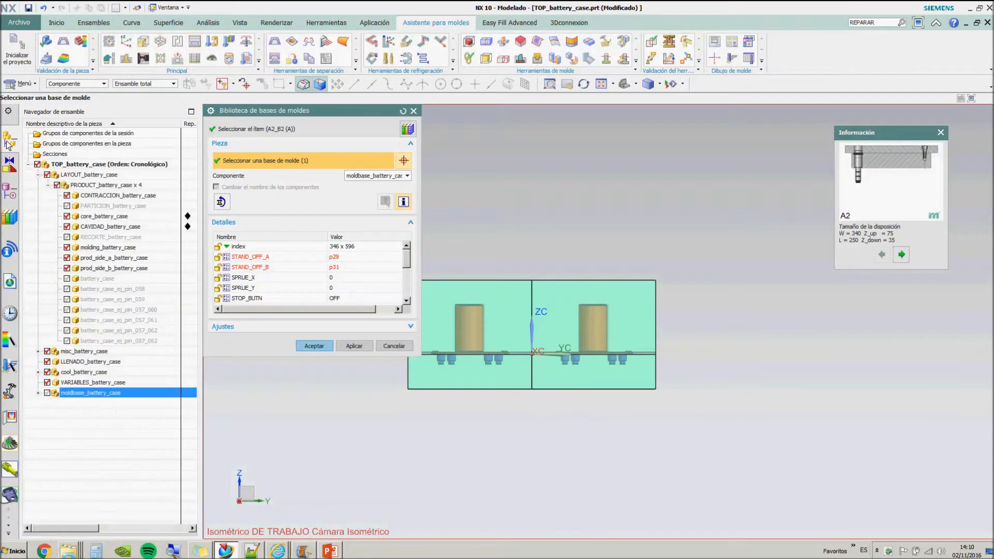
click(47, 393)
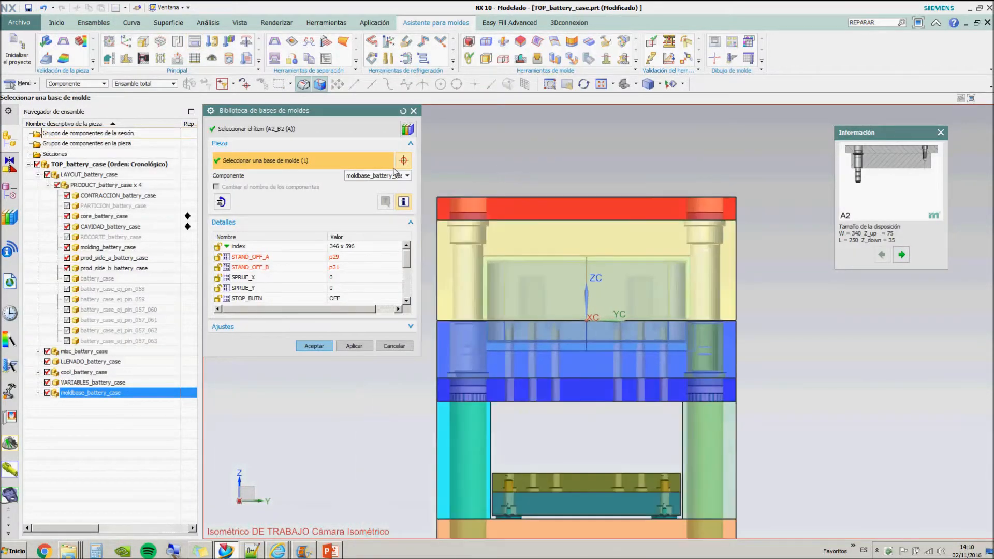
Set PLATE_HEIGHT of the mold base's plate A to 136 mm and apply it
click(337, 153)
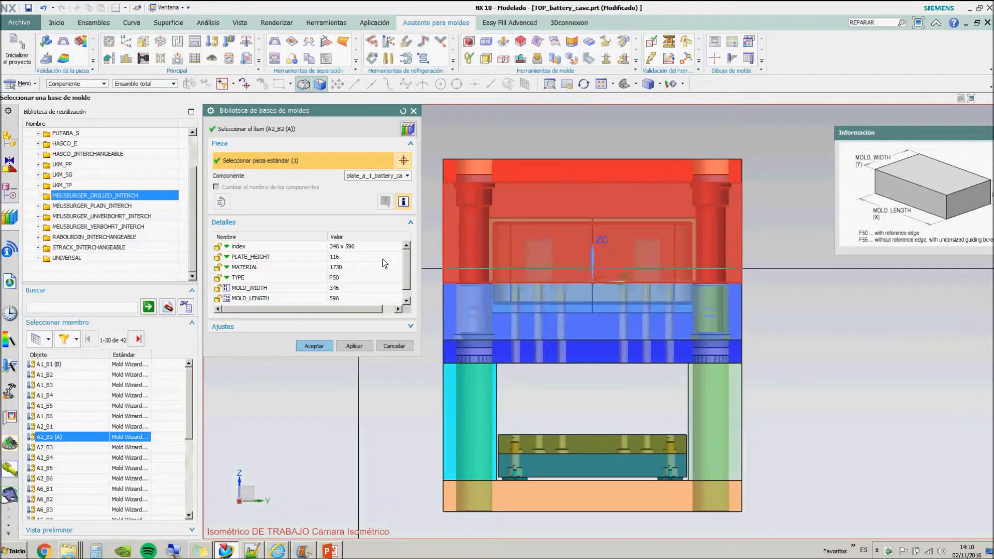
click(354, 260)
click(398, 257)
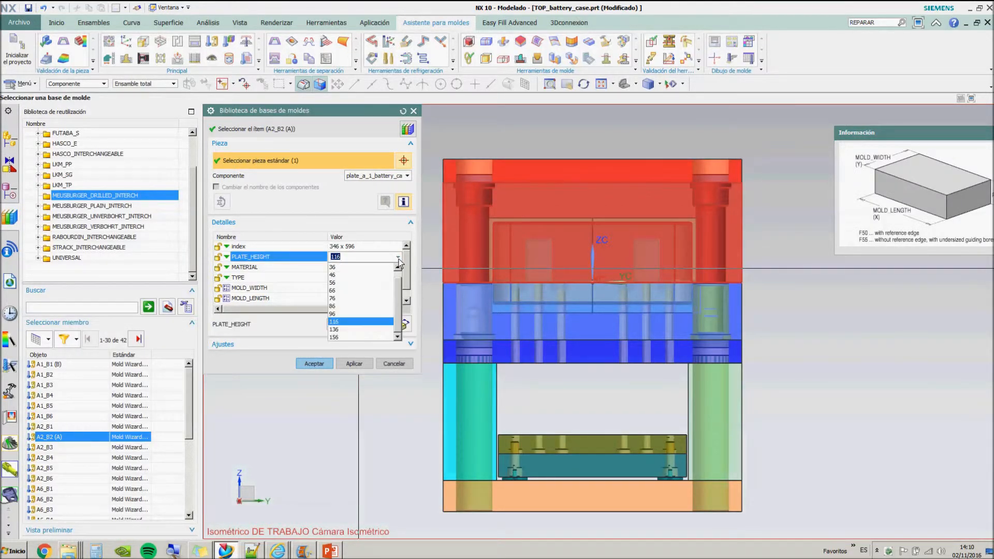
click(356, 329)
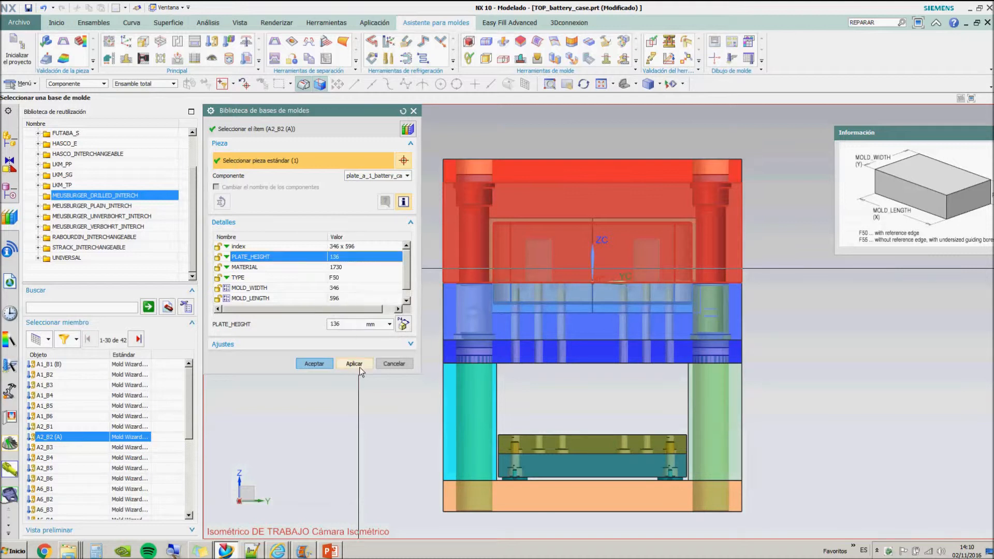
click(355, 363)
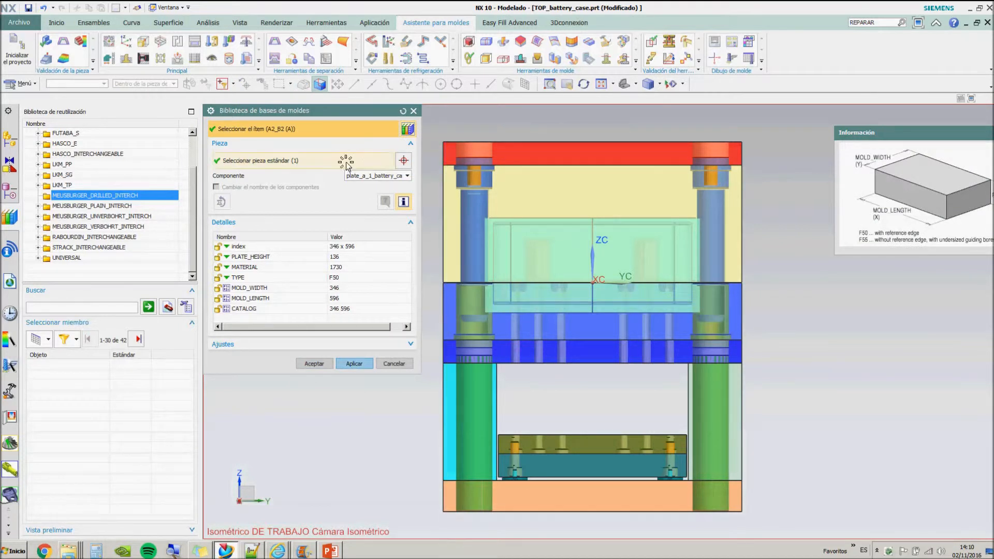
Set PLATE_HEIGHT of the mold base's plate B to 86 mm, apply it and leave the mold base library
click(445, 319)
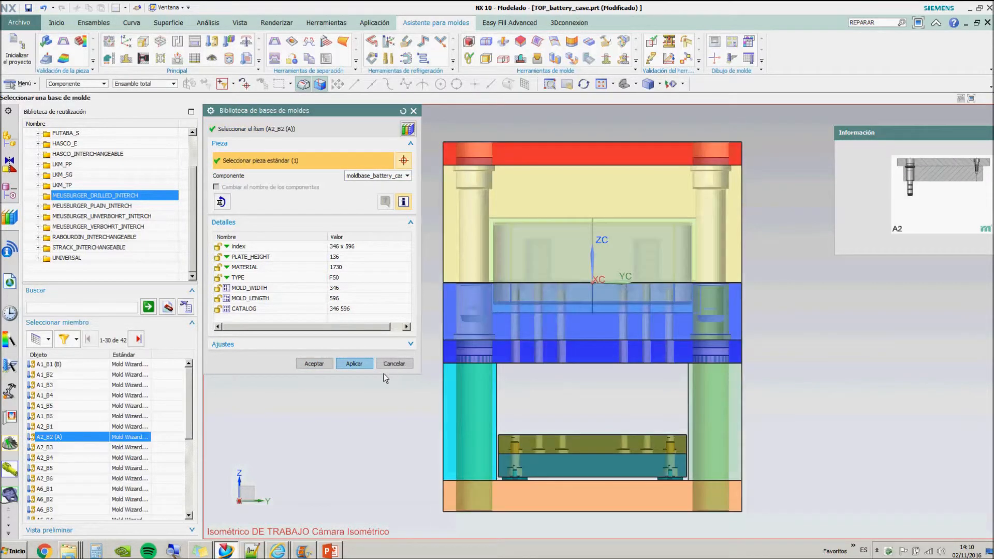
click(404, 257)
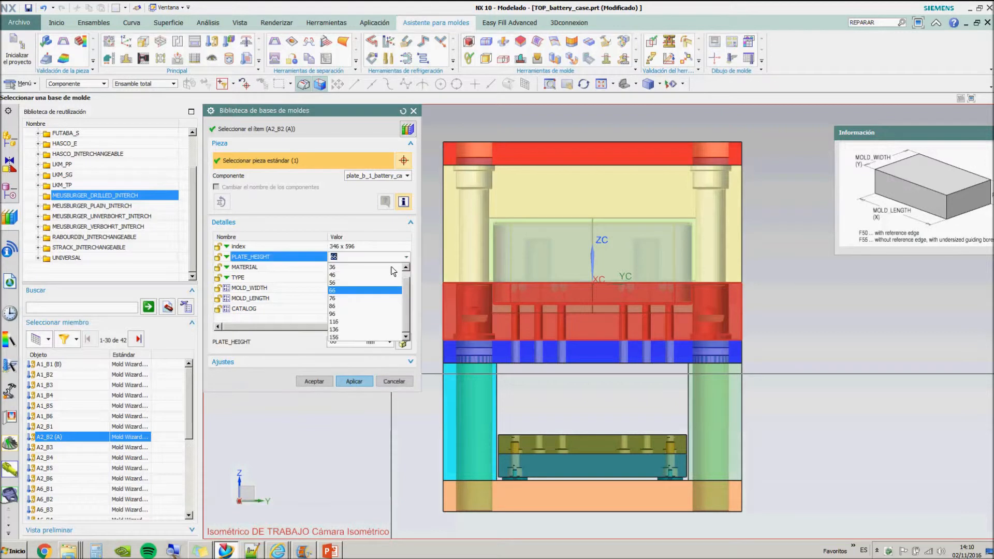
click(365, 303)
click(355, 381)
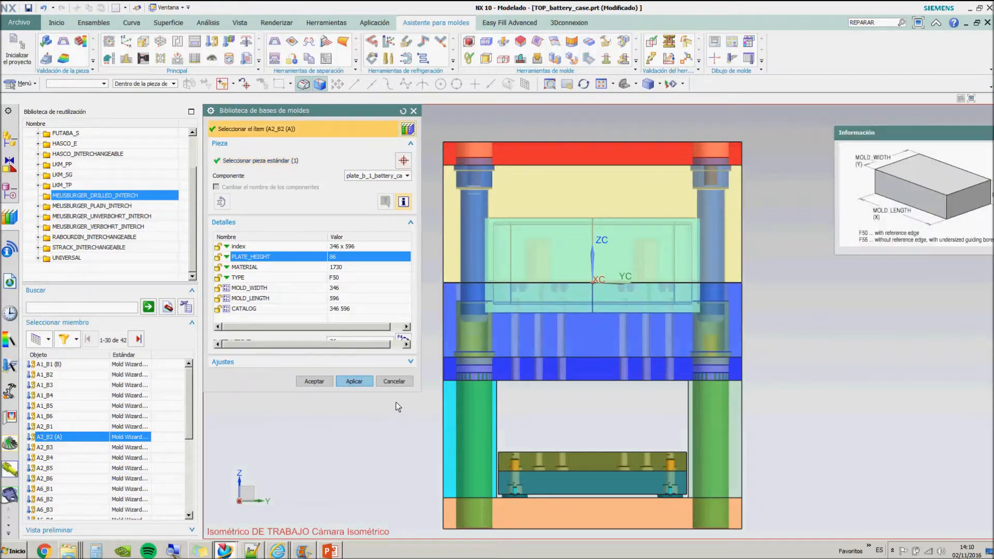
click(393, 381)
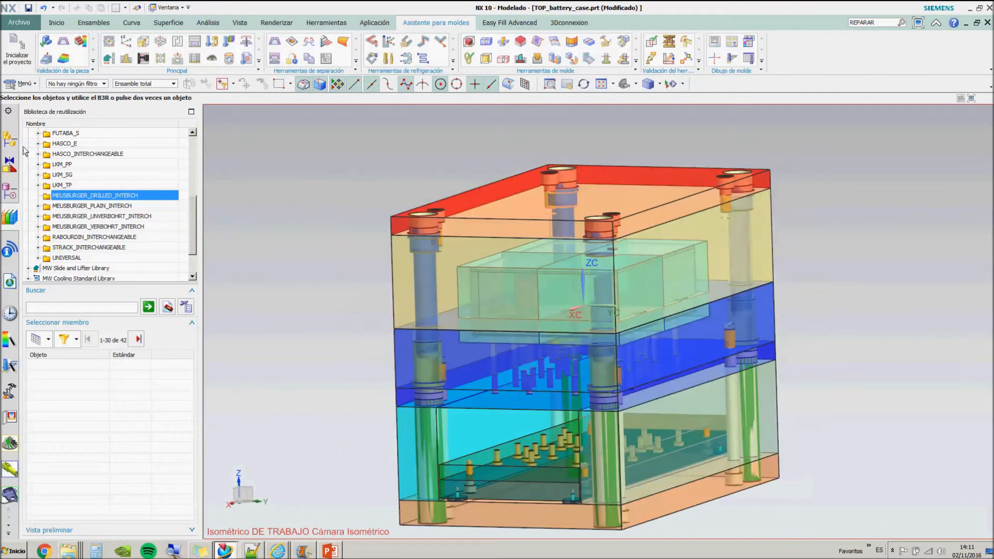
Hide the side_b_battery_case subassembly of the mold base
click(9, 139)
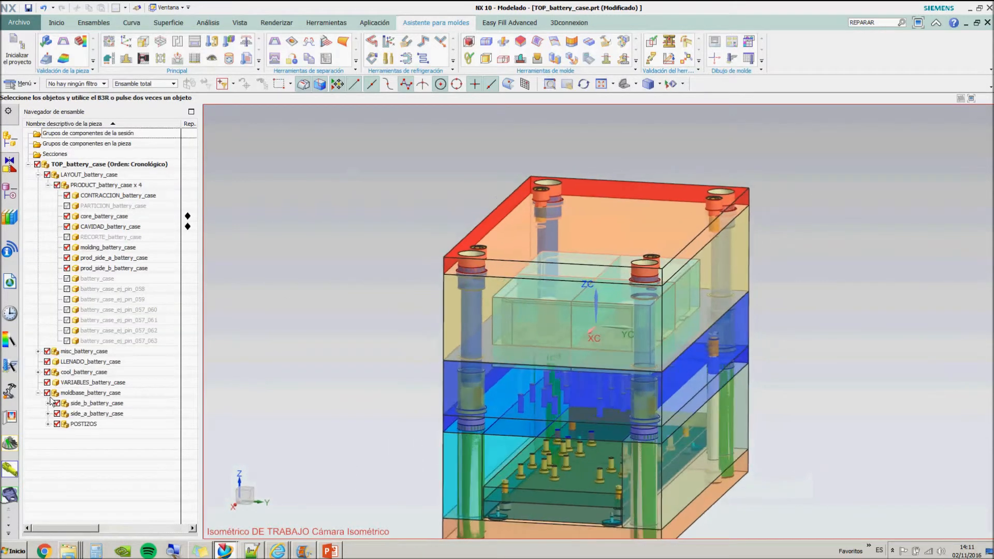
click(57, 403)
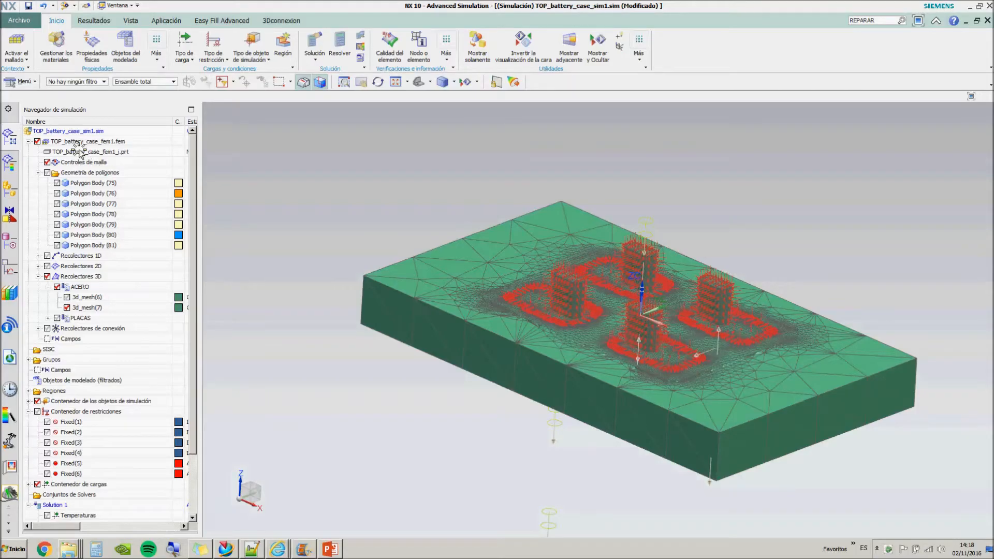
Examine the FEM's idealized part, polygon geometry and steel mesh in TOP_battery_case_sim1.sim
click(81, 153)
click(82, 174)
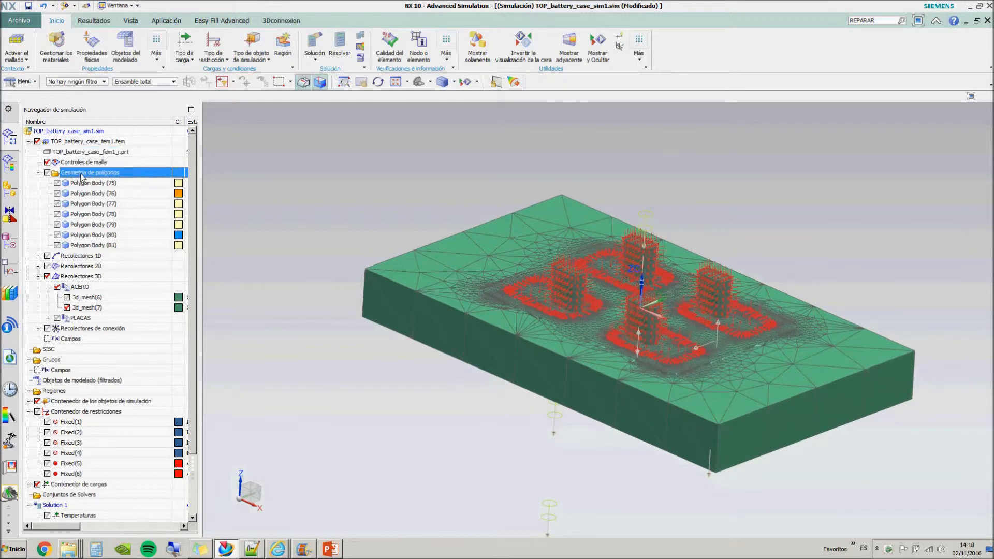
click(85, 309)
key(Escape)
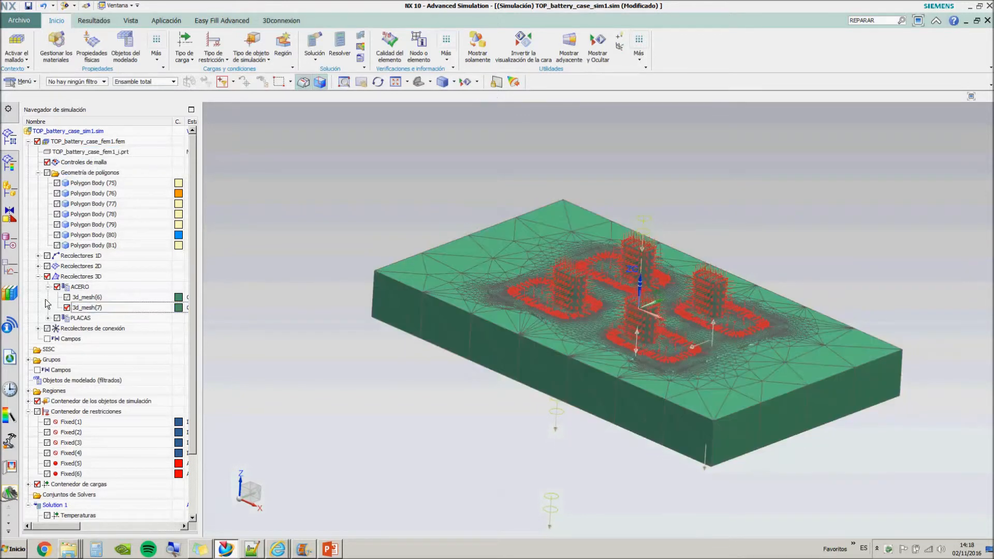
Examine where the Pressure(3) and Pressure(2) loads act on the core side mesh
scroll(515, 355, up, 6)
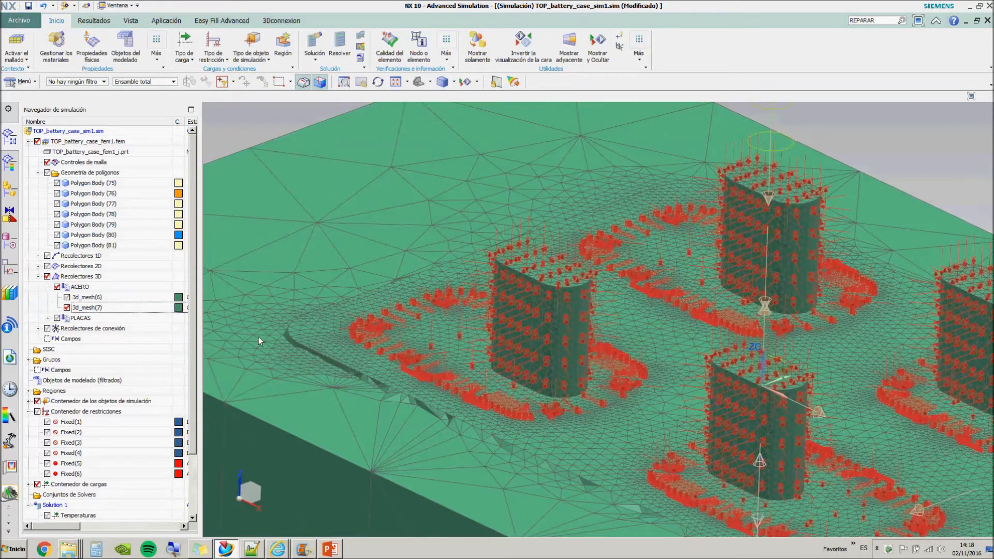
scroll(80, 487, down, 2)
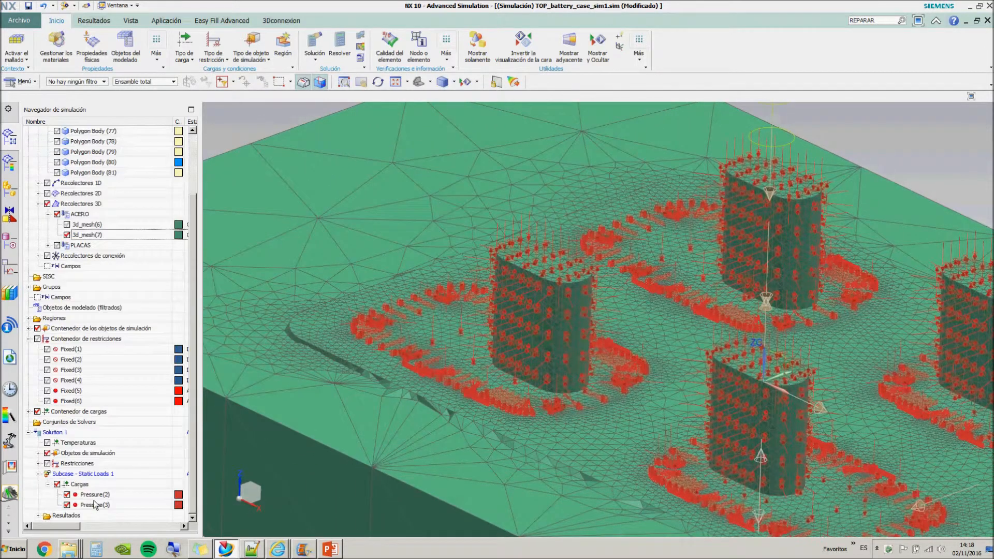
click(95, 505)
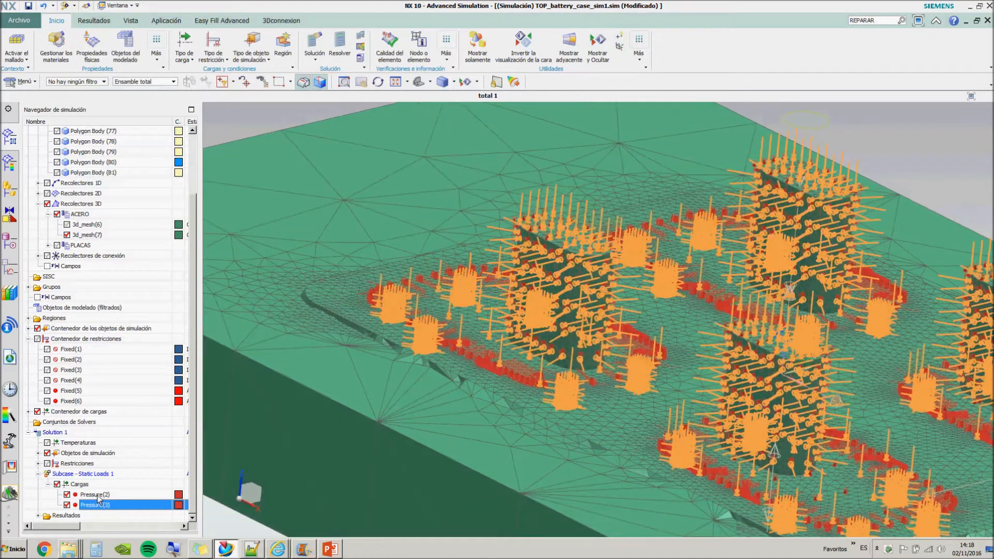
click(97, 495)
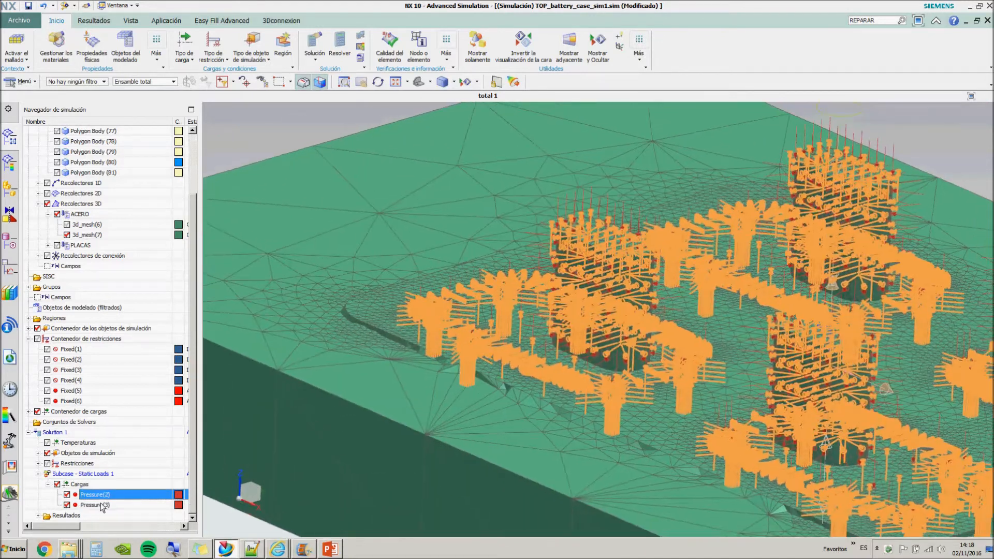
Show 3d_mesh(6) instead of 3d_mesh(7) and examine the pressure loads on its cavity faces
click(66, 235)
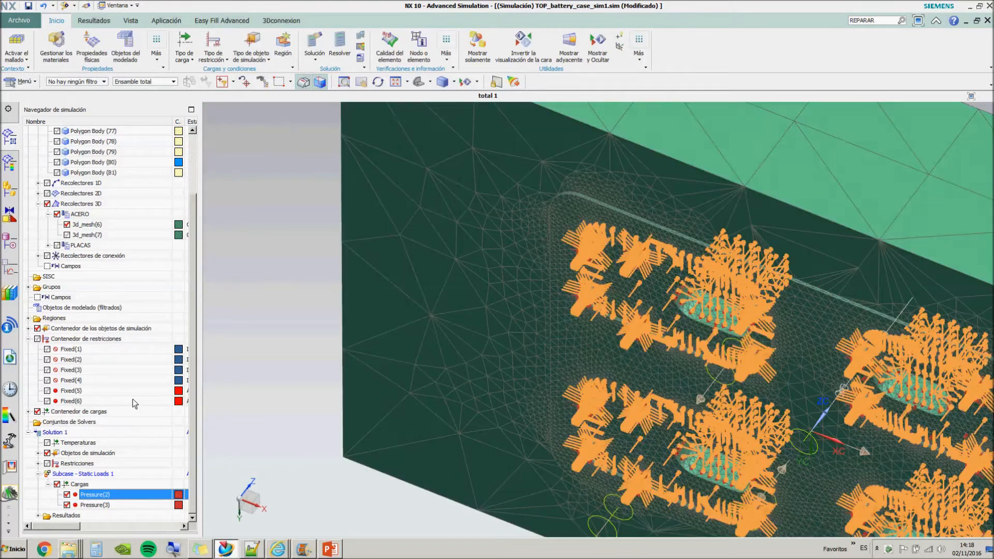
click(33, 373)
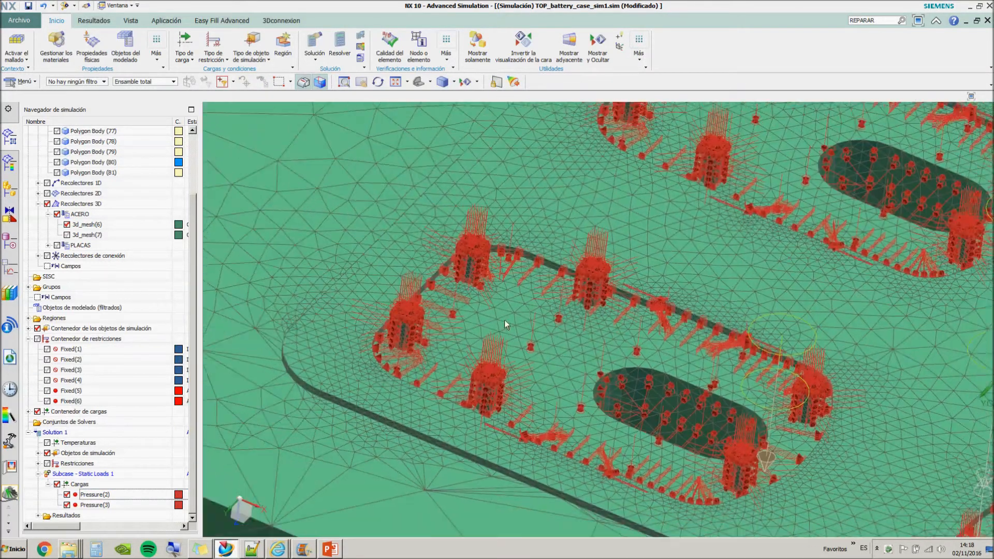
scroll(191, 306, up, 1)
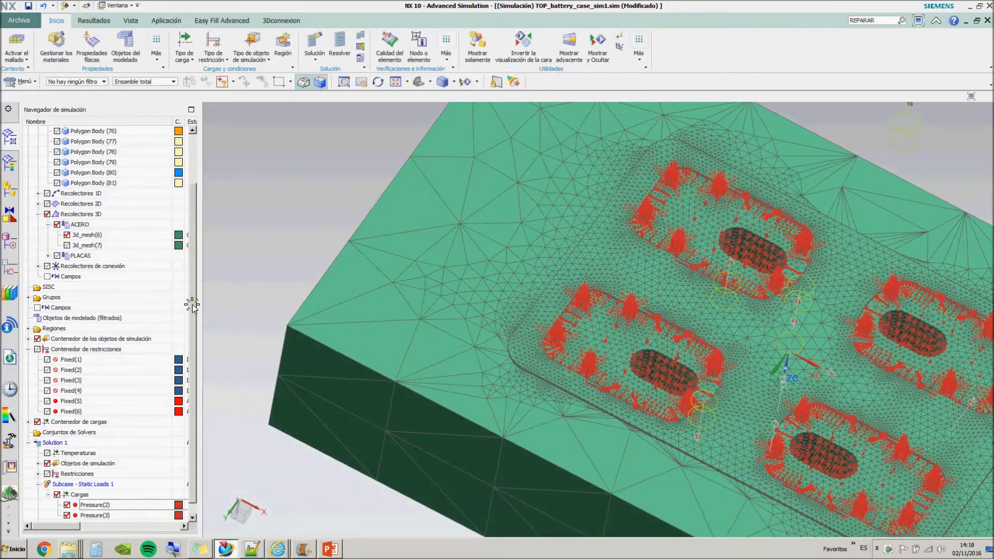
Display 3d_mesh(7) and the PLACAS plate meshes together with the simulation's constraints
click(66, 245)
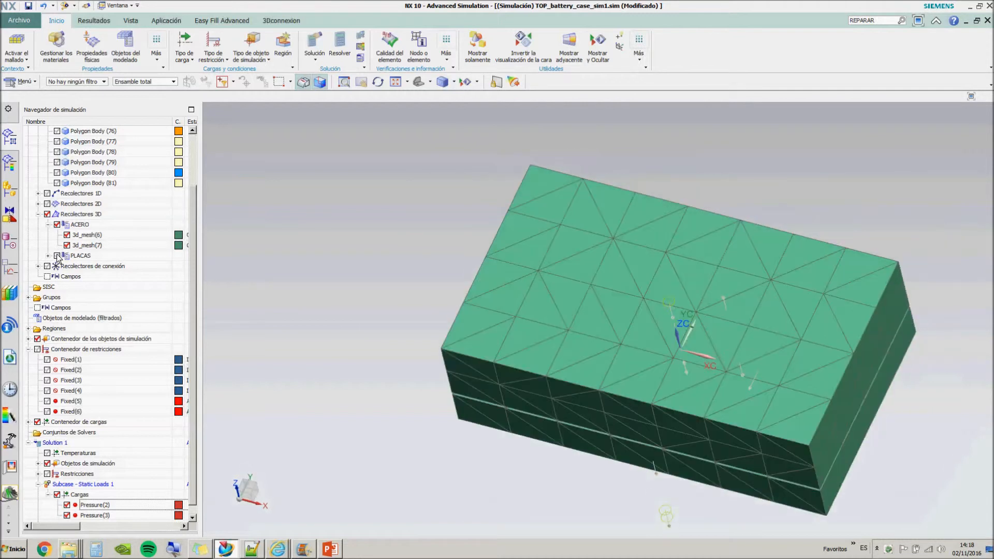
click(57, 256)
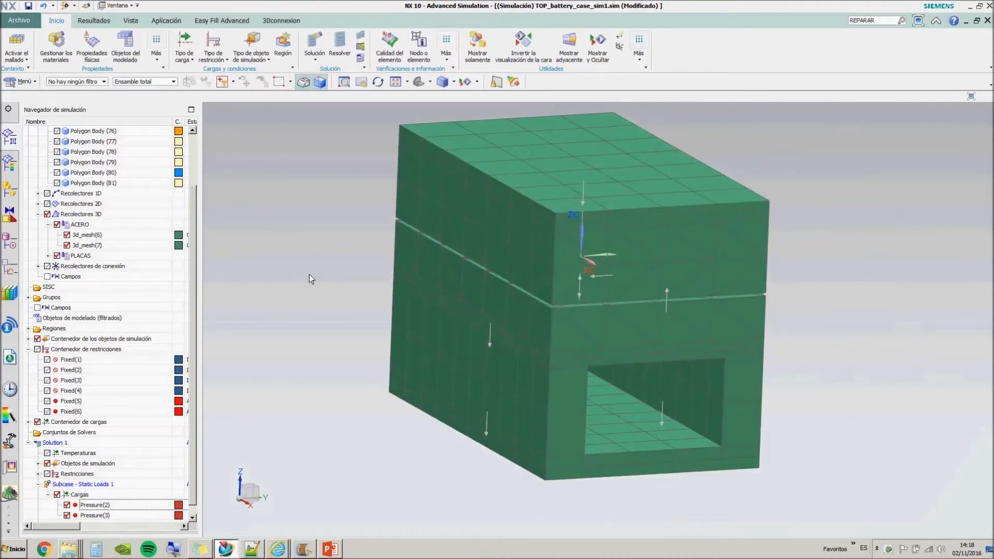
click(38, 215)
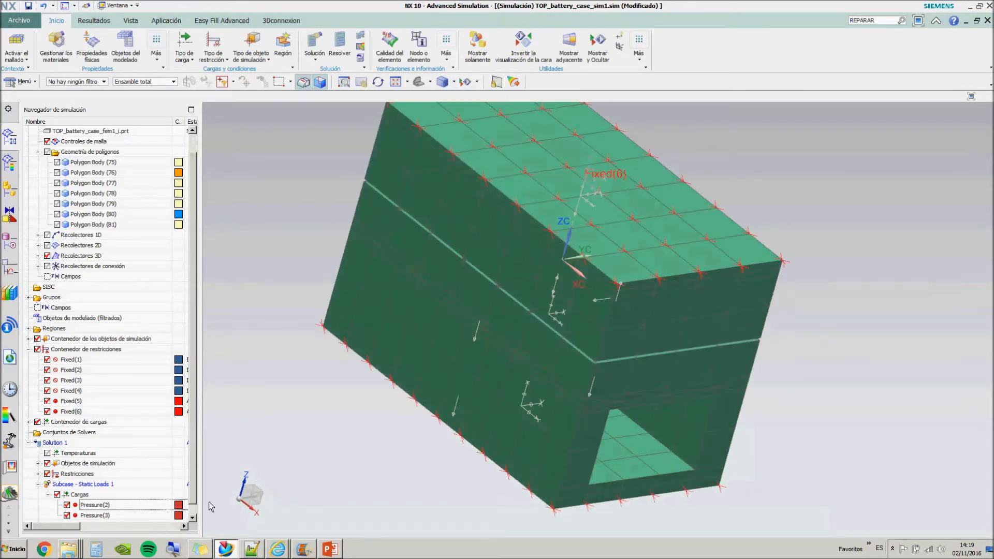
Review the commands available for Solution 1 and load its structural results for post-processing
scroll(135, 457, down, 1)
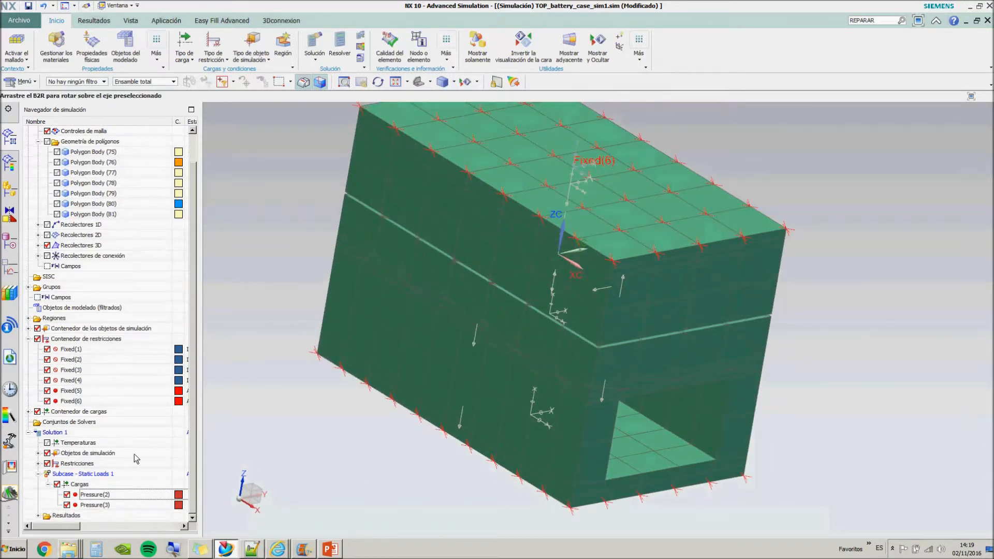
click(39, 474)
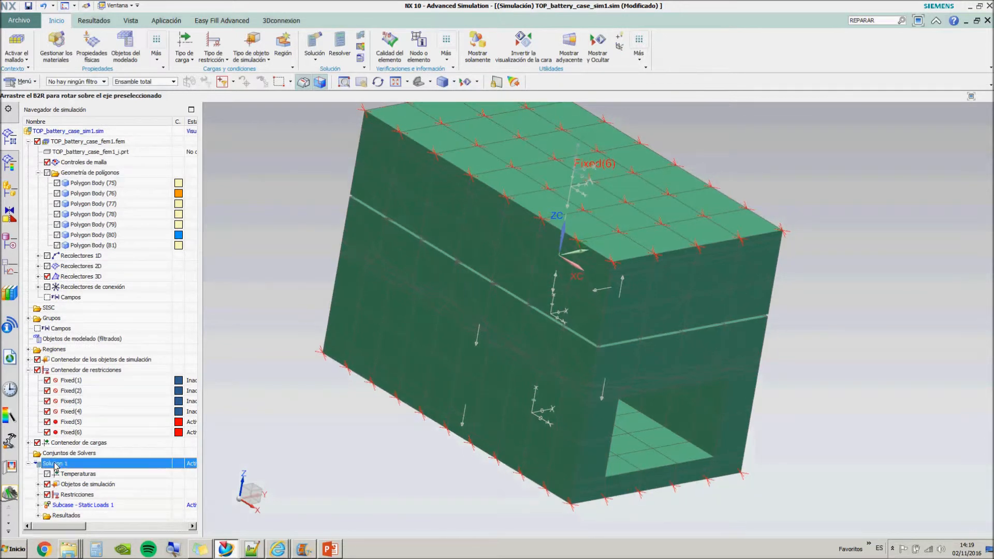
right_click(70, 463)
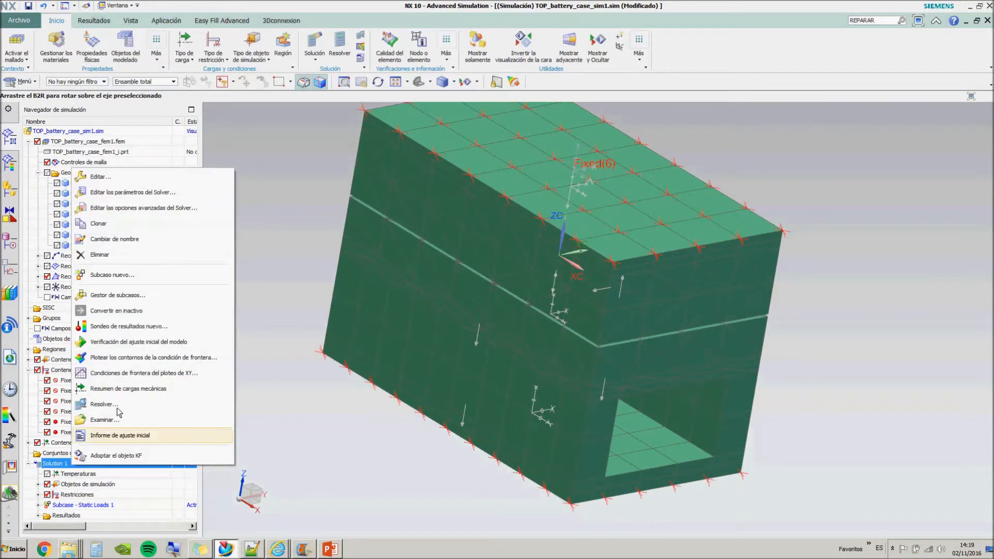
click(10, 164)
double_click(67, 152)
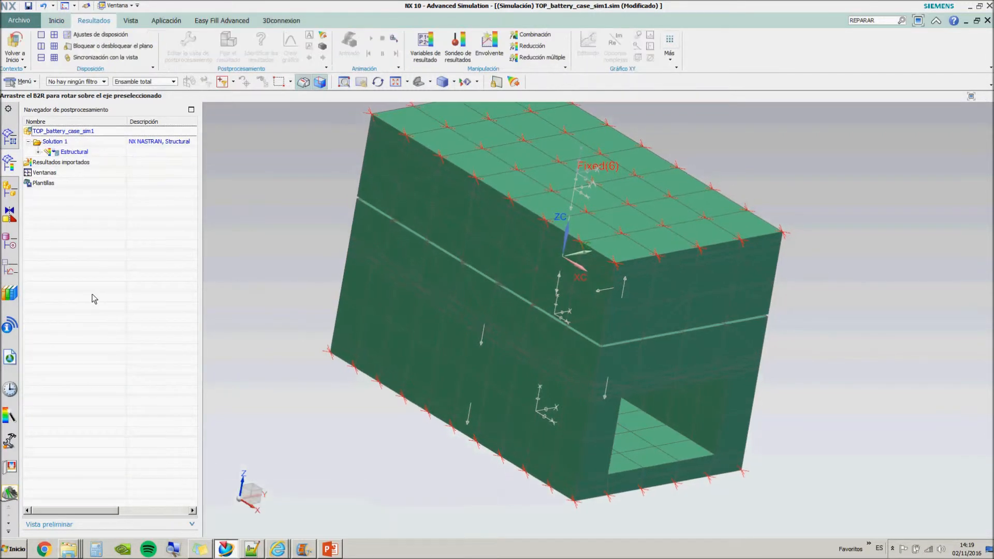
Plot the Deformación - Elemento nodal structural result and list the 3D and connector element meshes of its post view
click(38, 152)
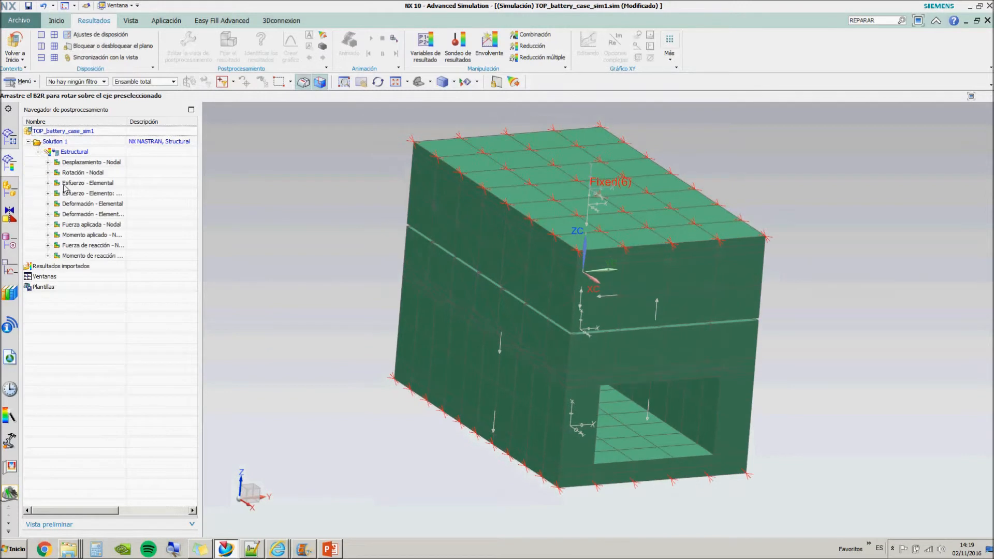
double_click(97, 214)
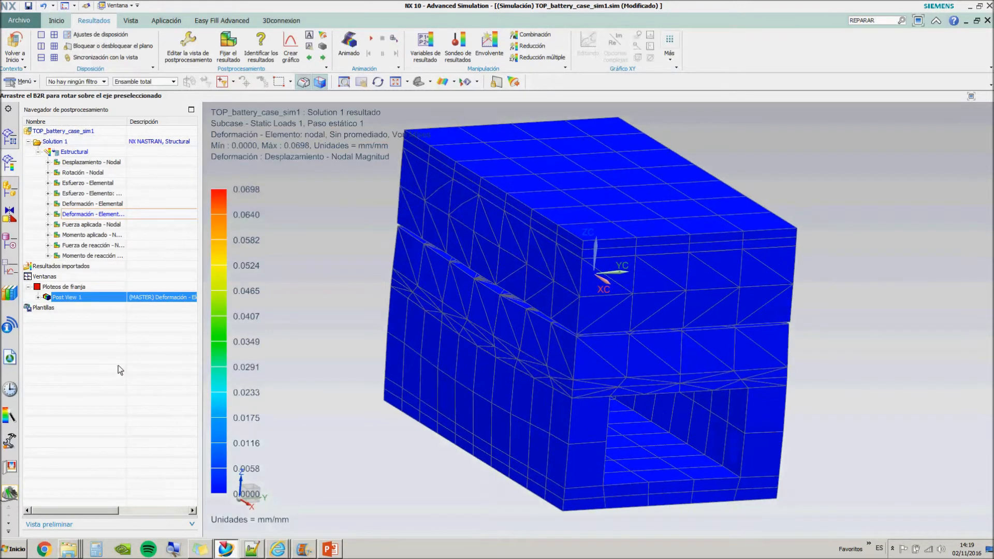
click(37, 297)
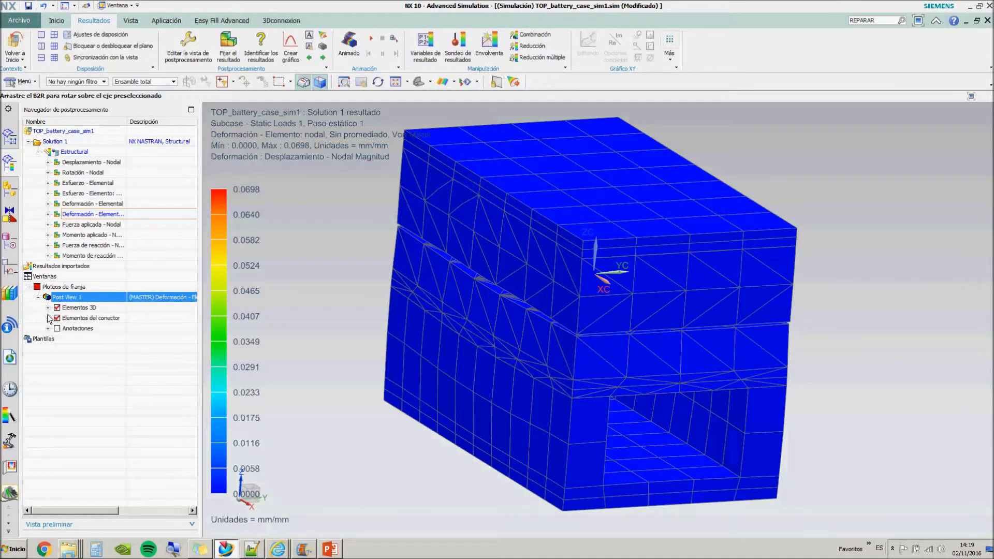
click(57, 318)
click(47, 307)
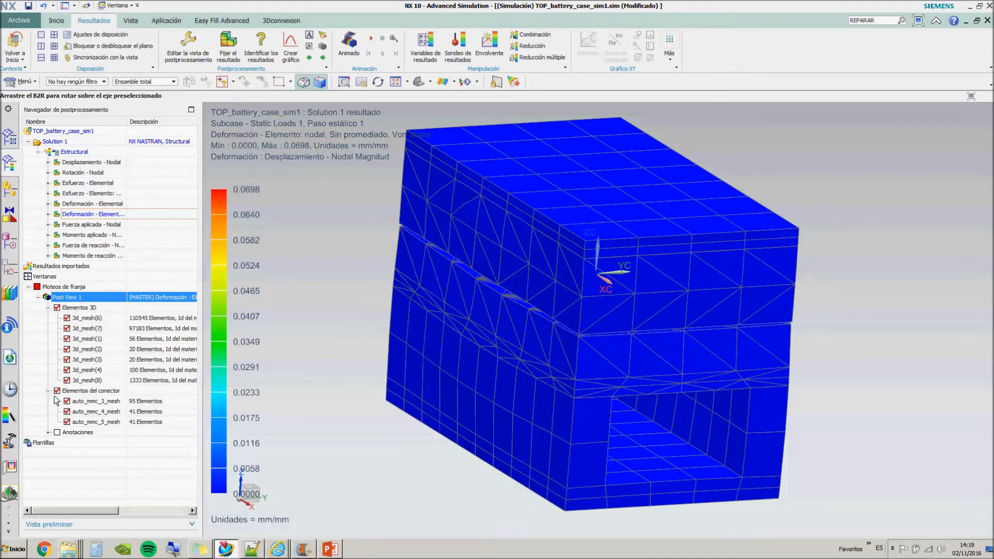
Hide the connector elements, 3d_mesh(6) and 3d_mesh(1) in the deformation plot and animate the remaining meshes
click(67, 318)
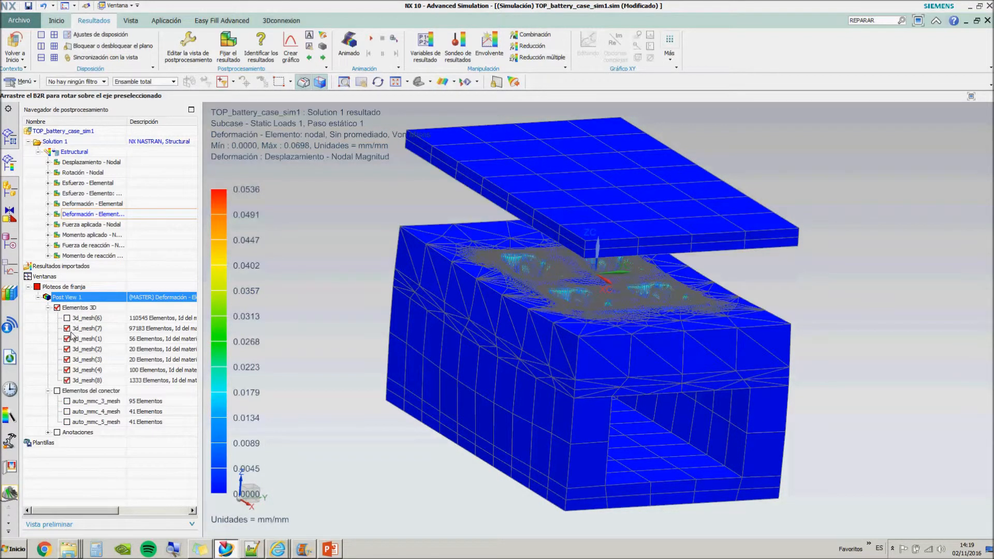
click(66, 329)
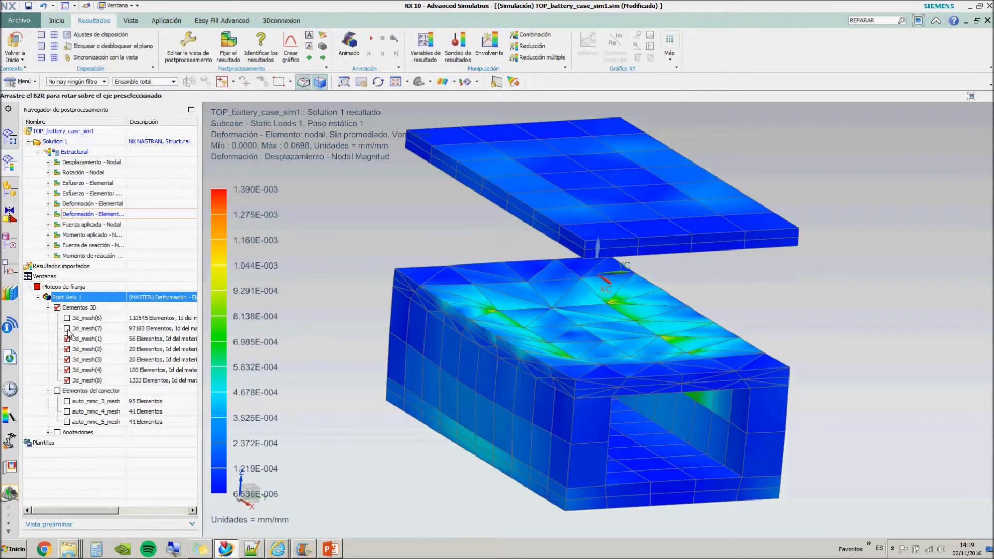
click(67, 328)
click(67, 338)
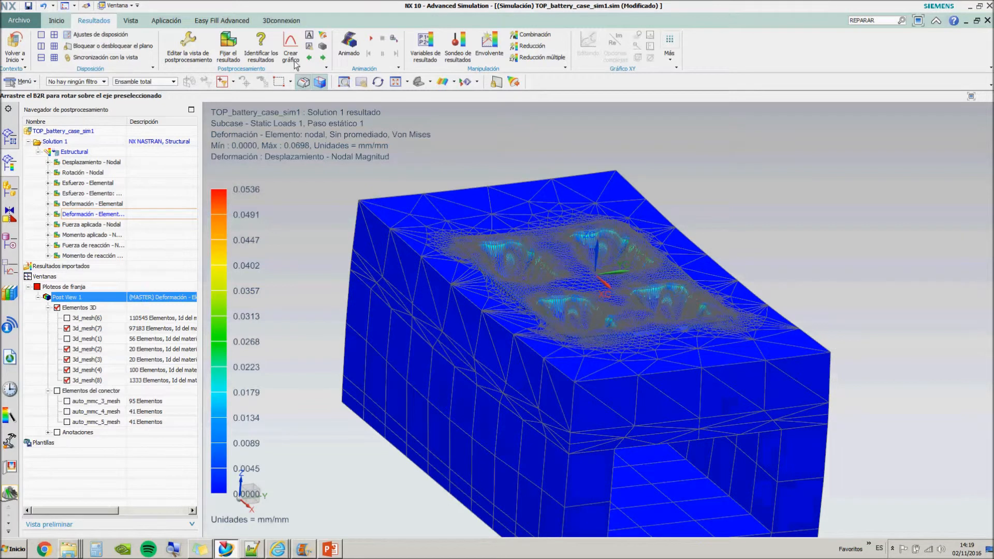
click(370, 40)
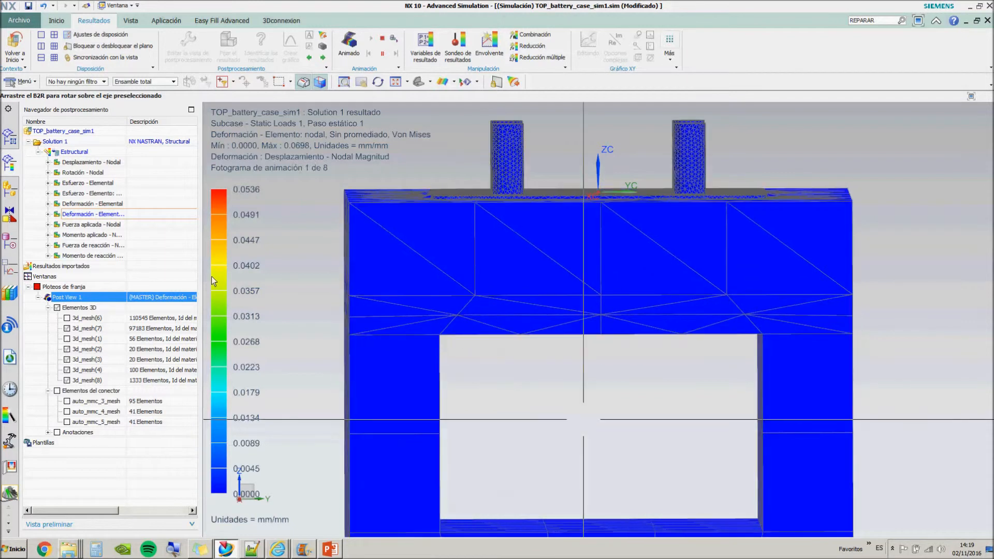
click(381, 40)
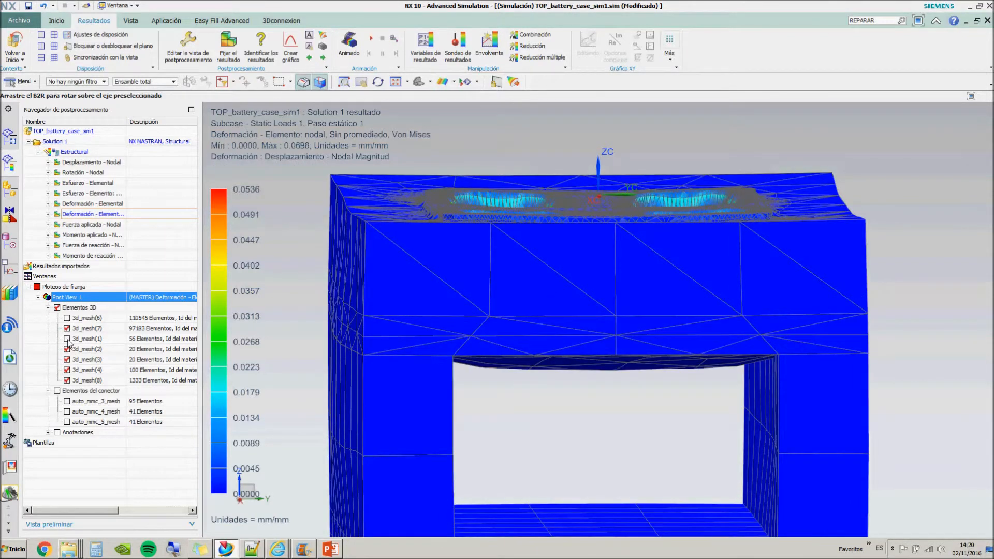
Leave only 3d_mesh(6) and 3d_mesh(1) displayed in the plot and animate the deformation around the cavities
click(67, 318)
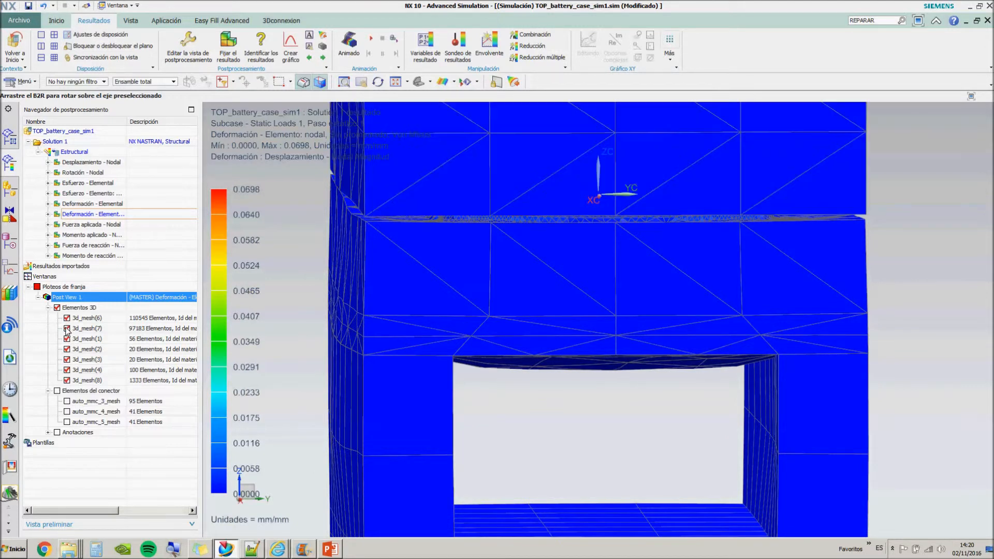
click(67, 329)
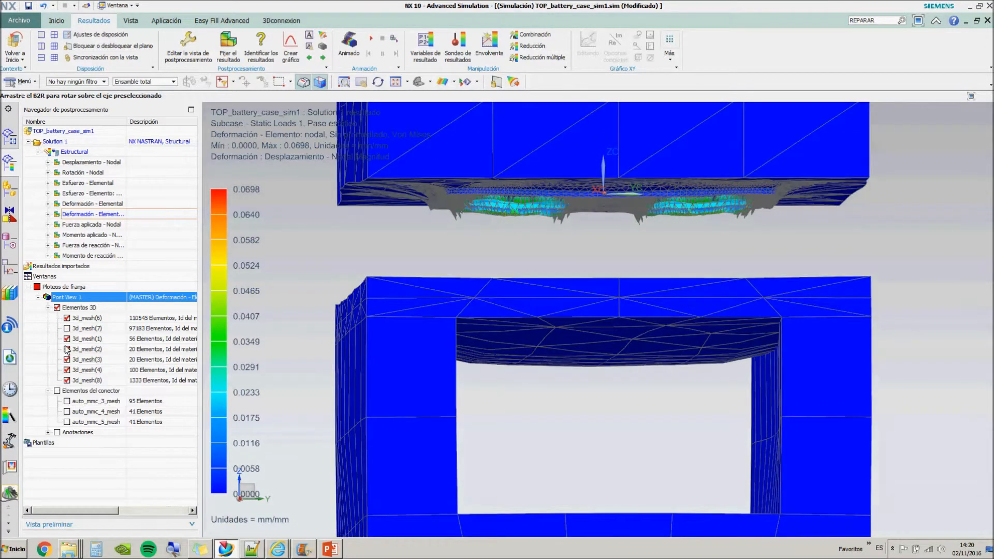
click(67, 349)
click(67, 359)
click(66, 369)
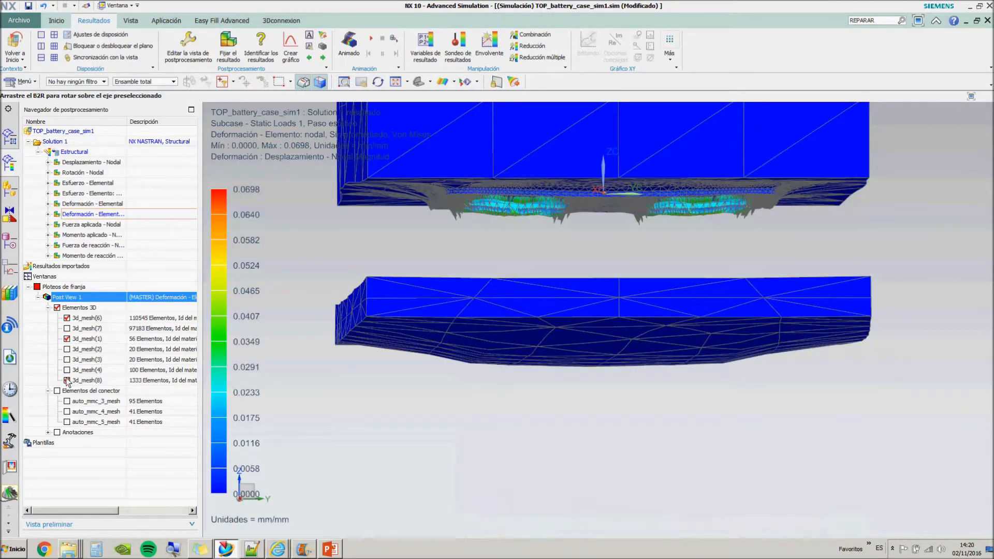
click(67, 380)
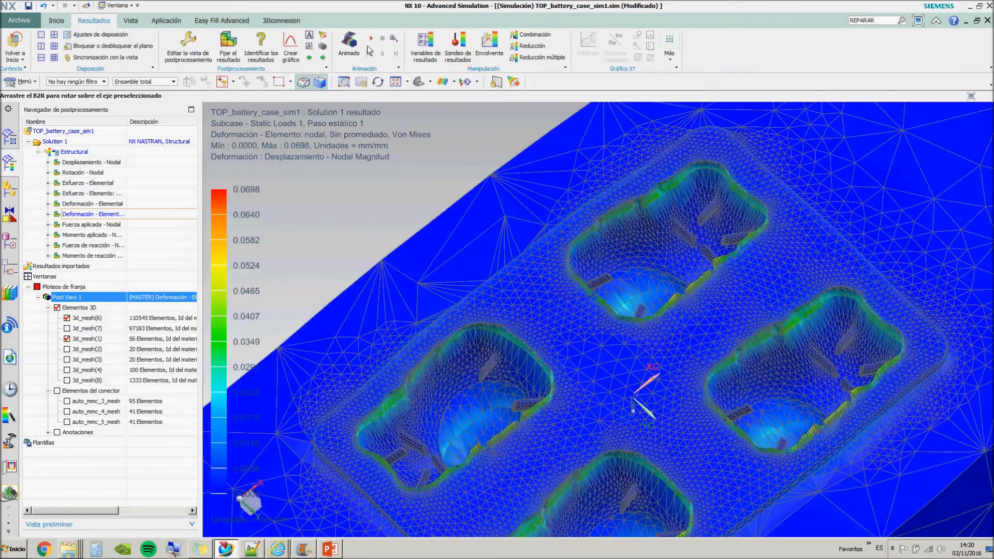
click(371, 37)
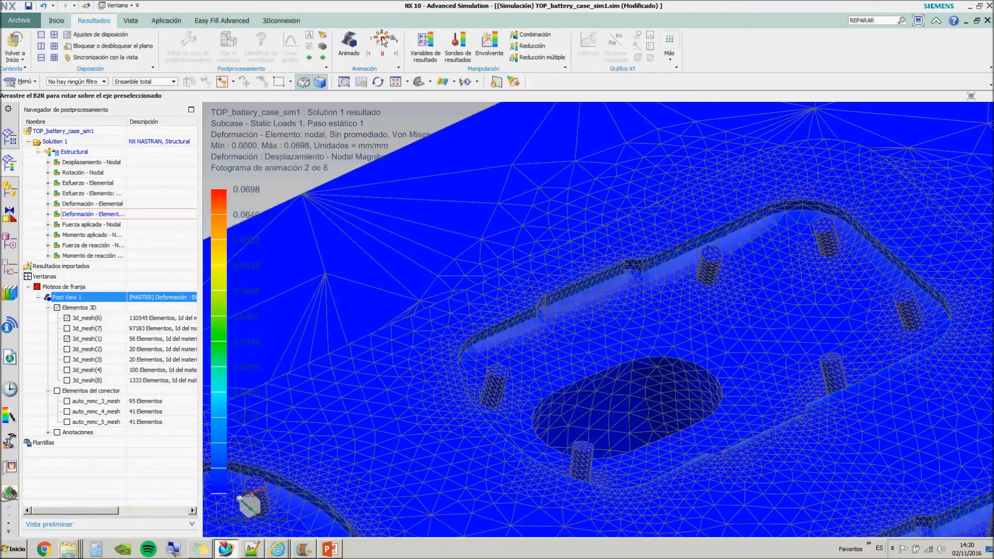
click(382, 40)
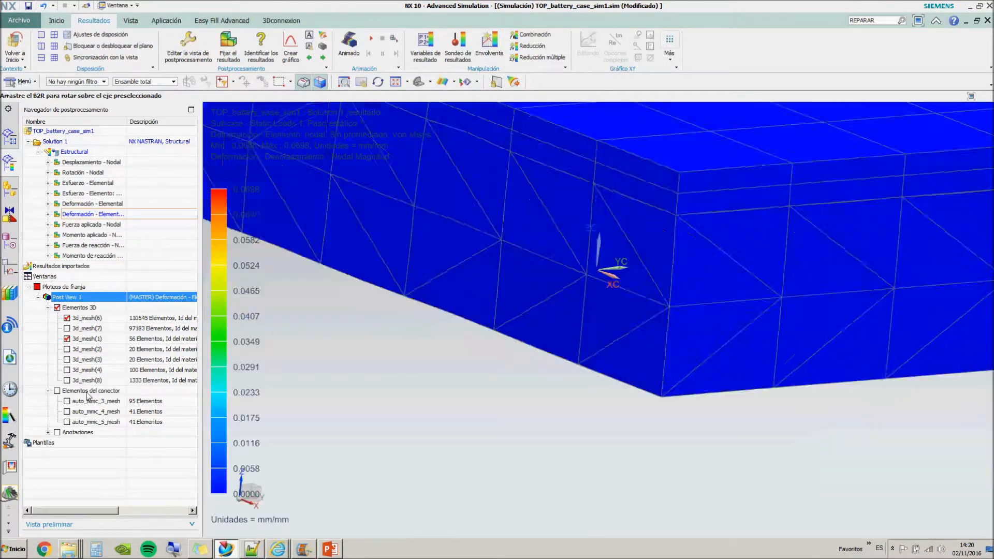
Leave only 3d_mesh(2), 3d_mesh(3) and 3d_mesh(8) displayed in the plot and animate the deformation of these plates
click(67, 369)
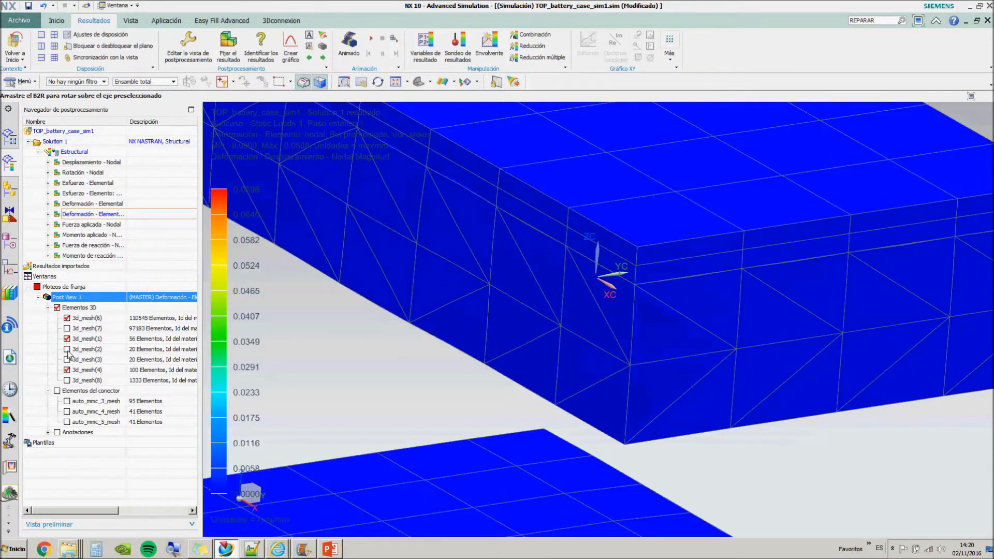
click(67, 338)
click(67, 349)
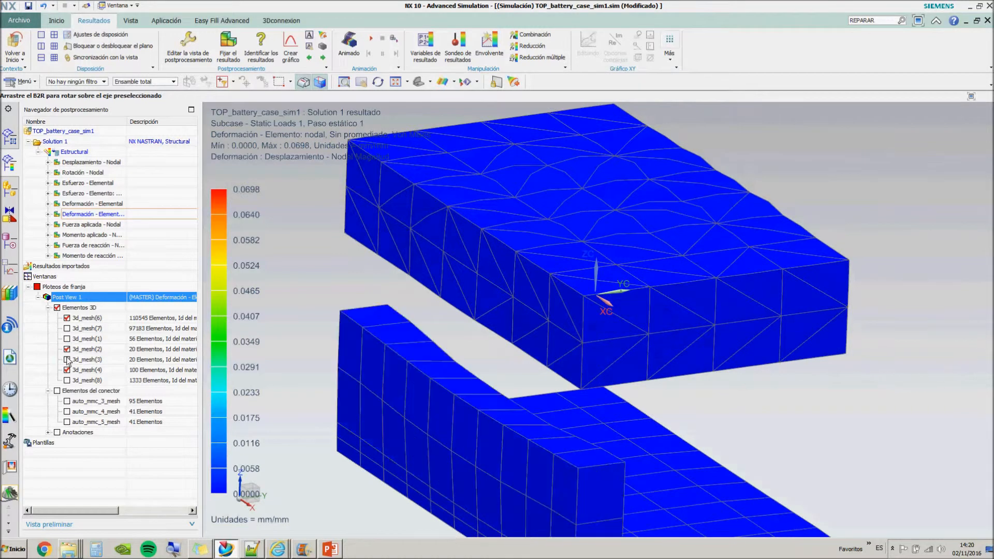
click(67, 369)
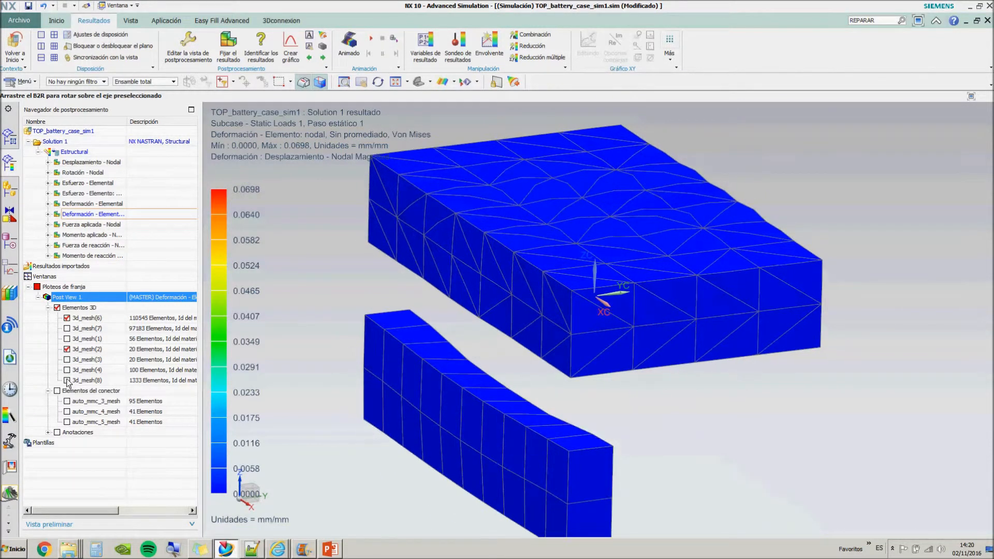
click(67, 380)
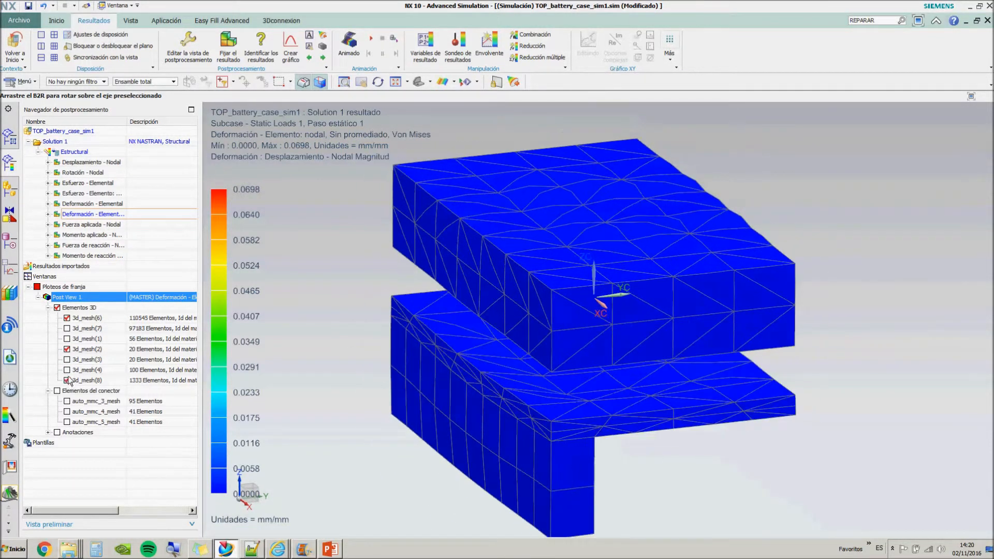
click(67, 339)
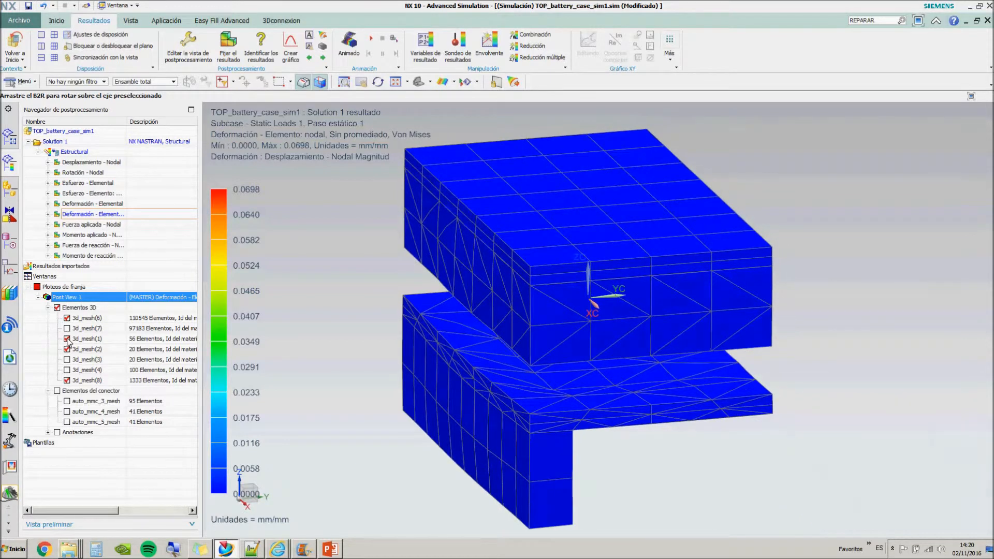
click(67, 339)
click(68, 318)
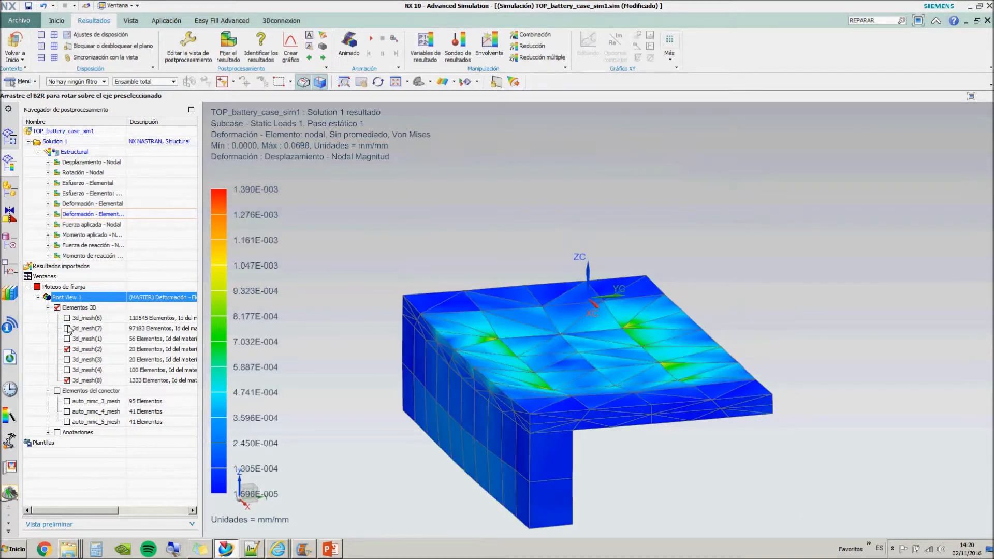
click(67, 359)
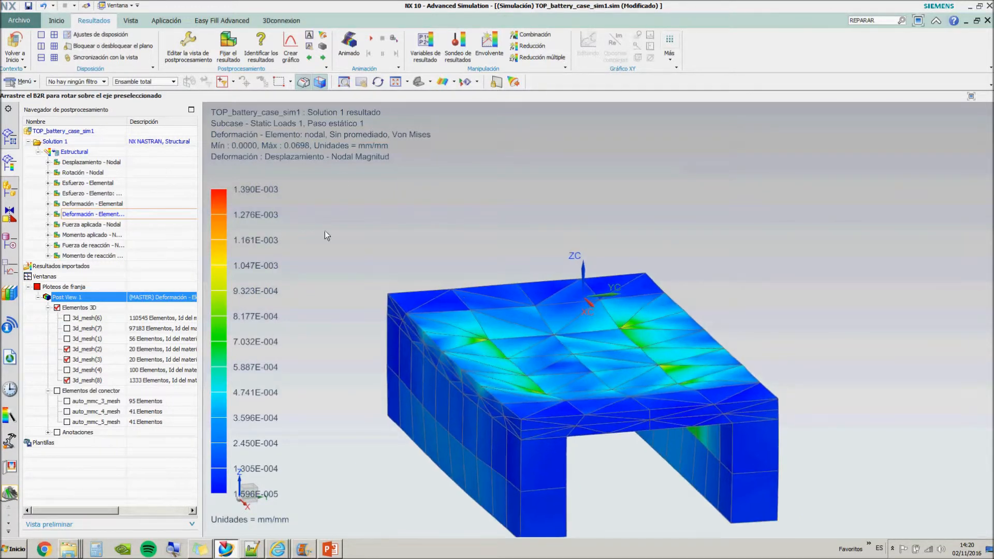
click(370, 38)
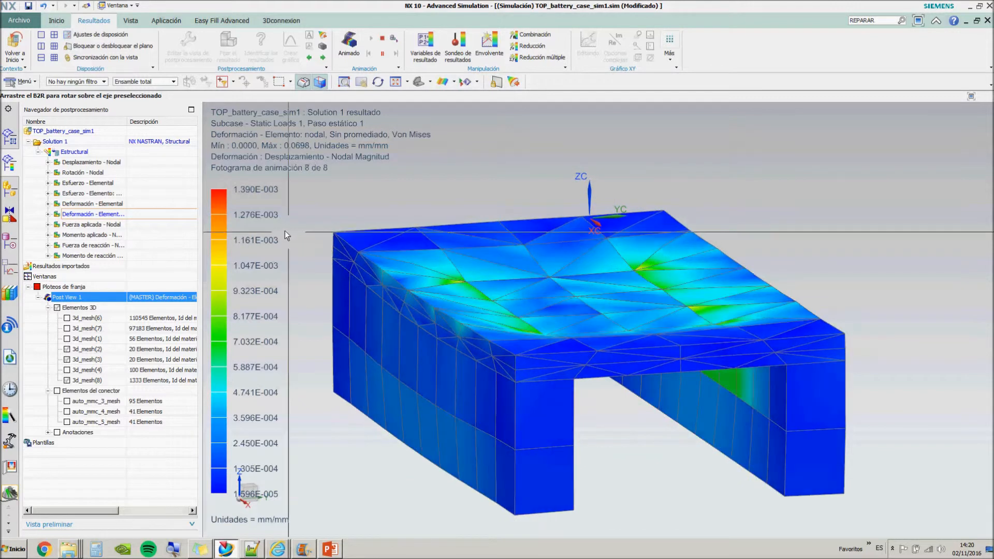
click(382, 39)
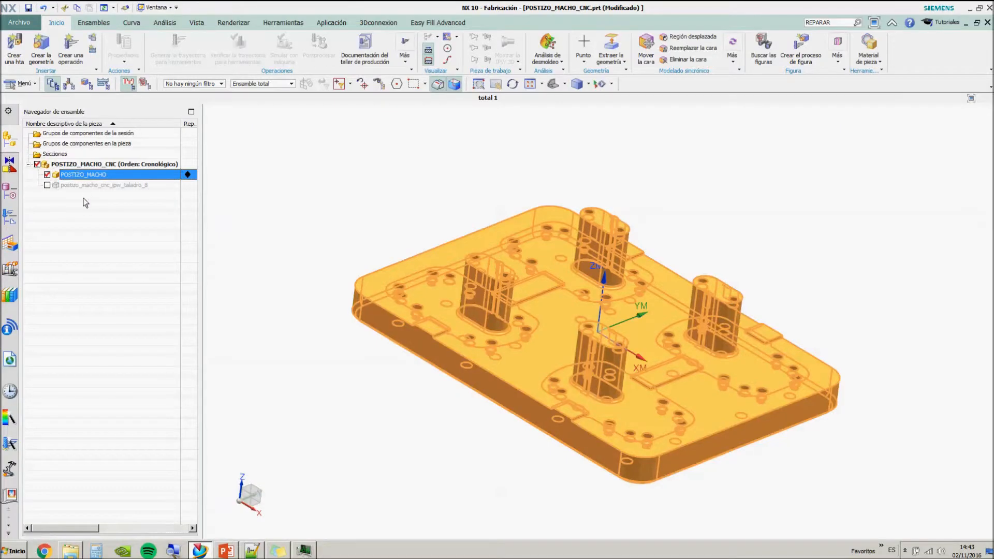
List the machining operations of POSTIZO_MACHO_CNC by geometry and examine the MCS_MILL coordinate system
click(84, 208)
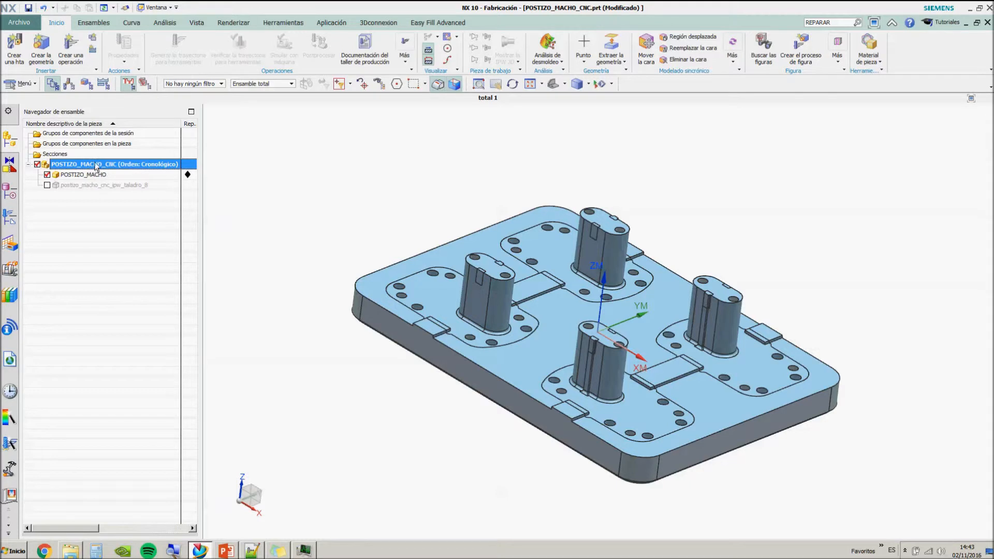
click(9, 215)
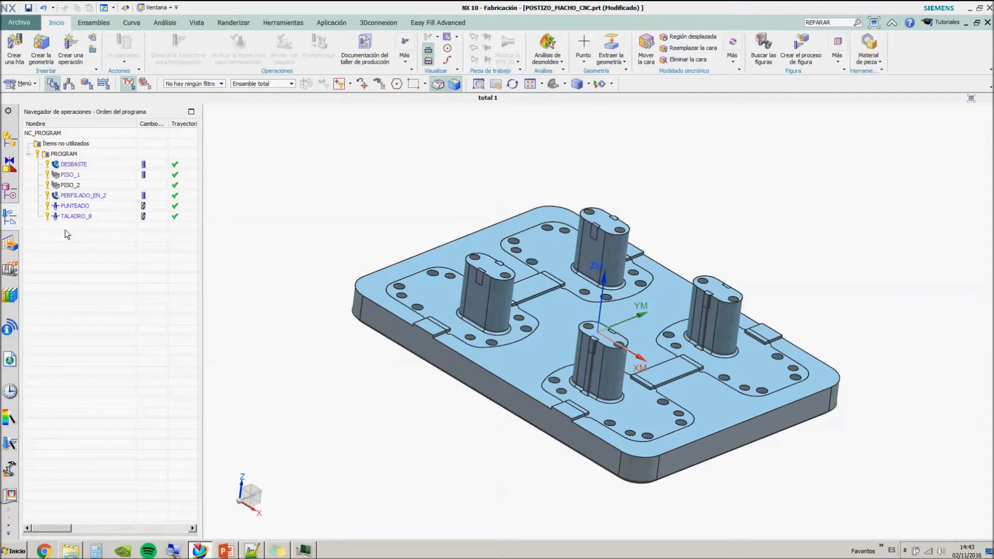
click(86, 85)
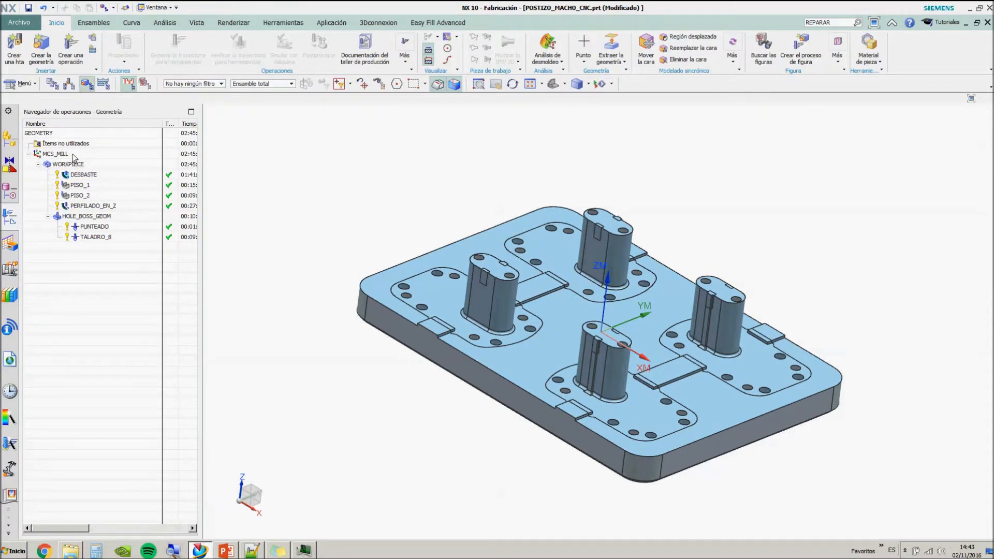
click(55, 154)
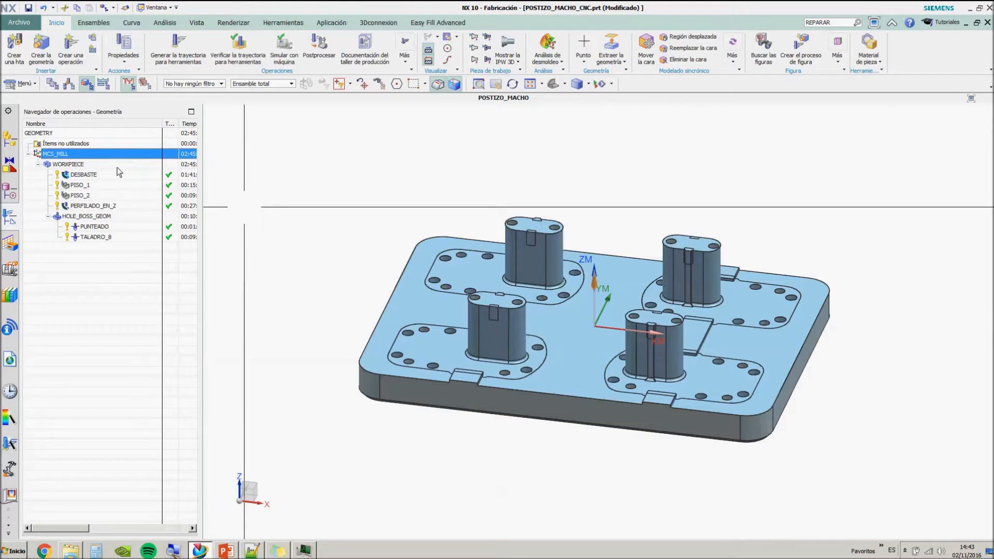
Open the WORKPIECE definition, display its part and blank geometry, and close it without changes
click(115, 166)
double_click(114, 166)
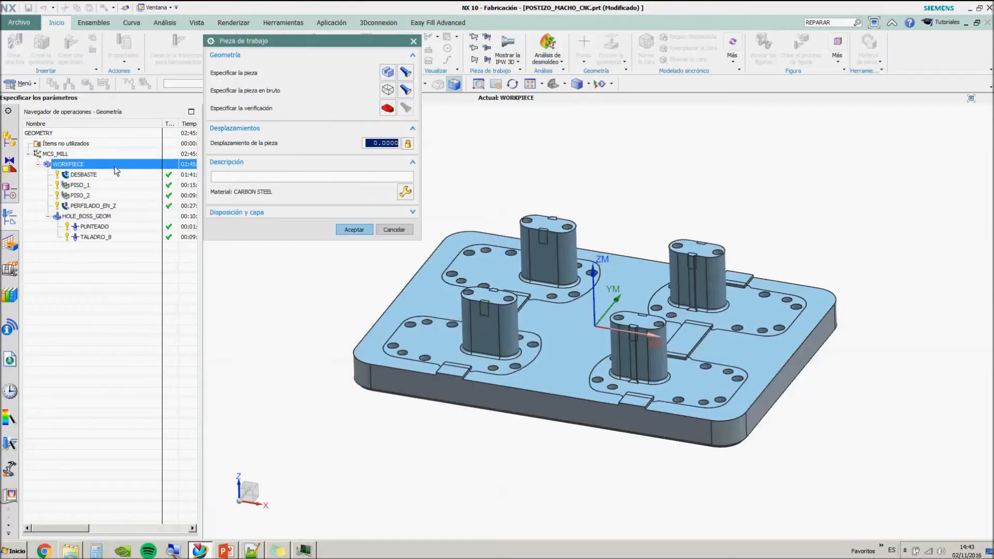
click(408, 74)
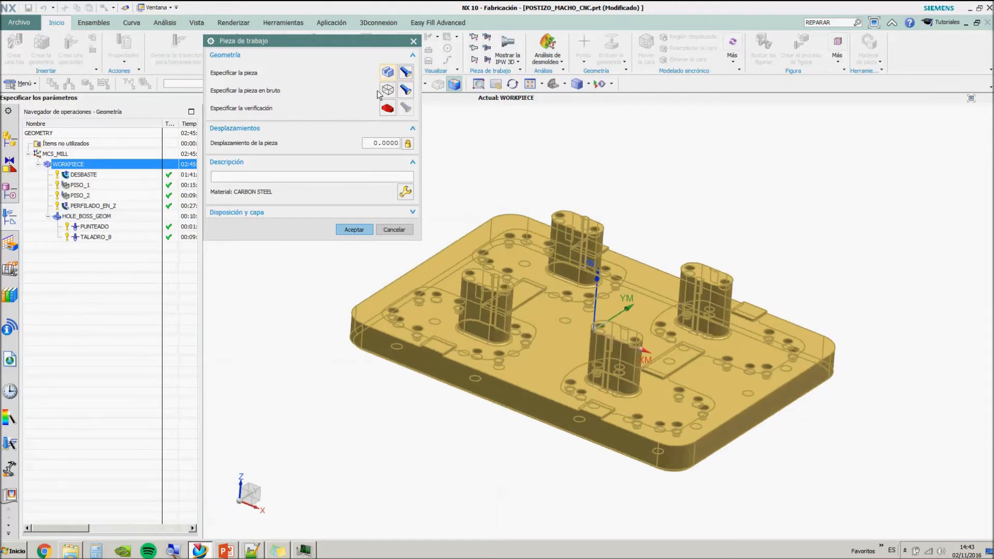
click(407, 90)
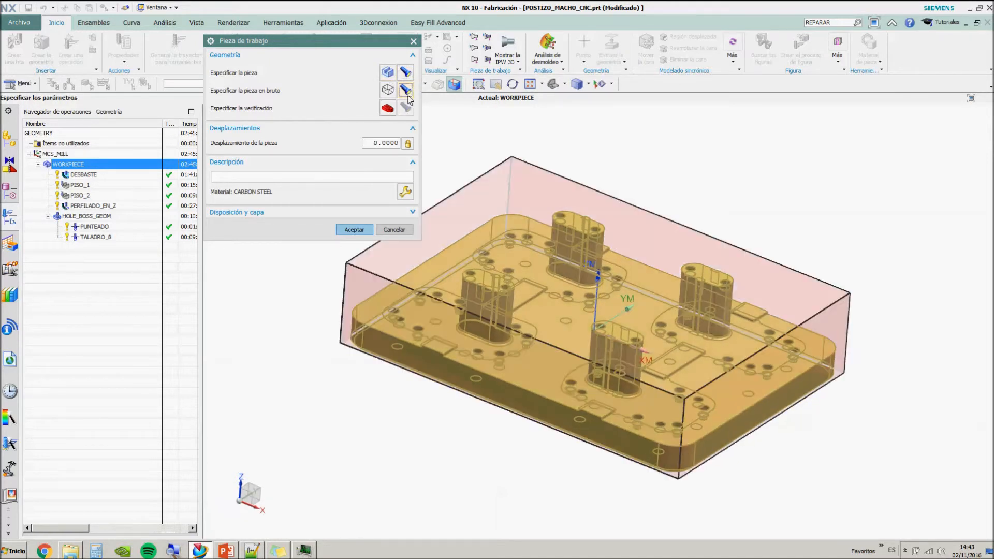
click(395, 229)
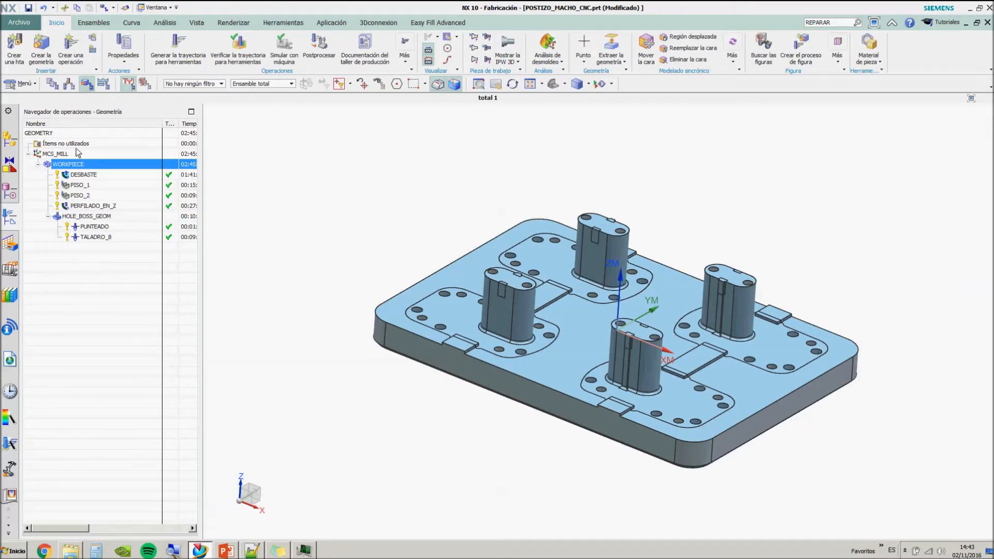
List the operations in program order and display the tool paths of DESBASTE, PISO_1, PISO_2 and PERFILADO_EN_Z one by one
click(56, 86)
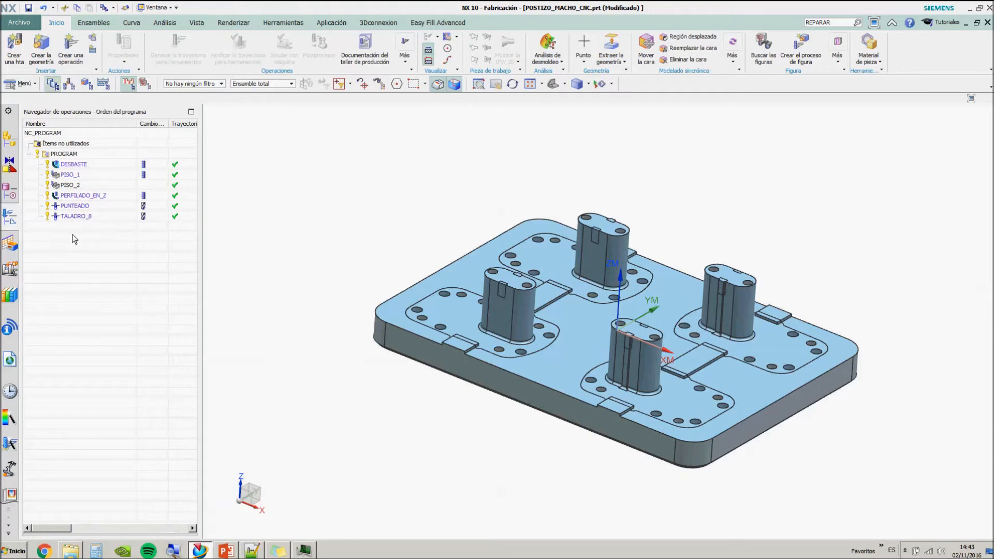
click(84, 164)
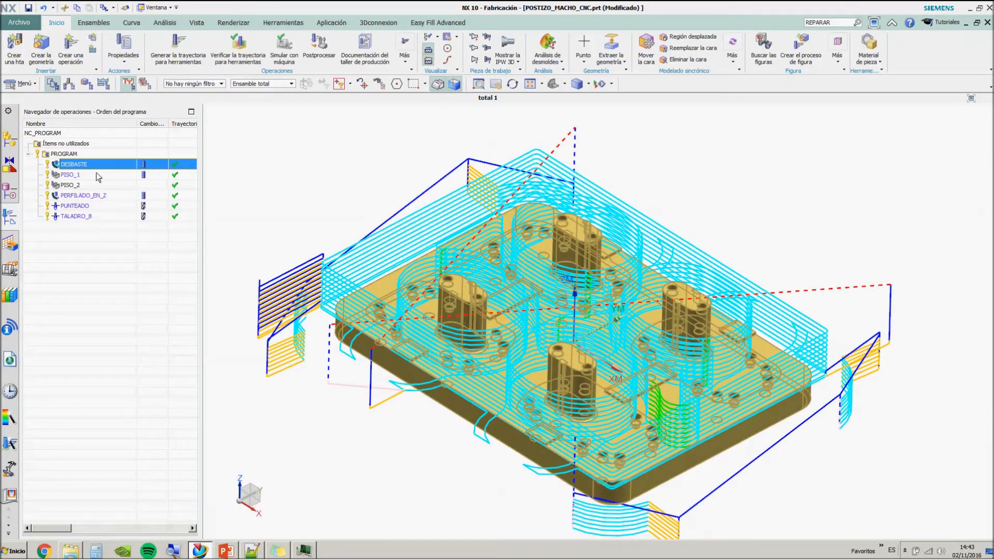
click(96, 176)
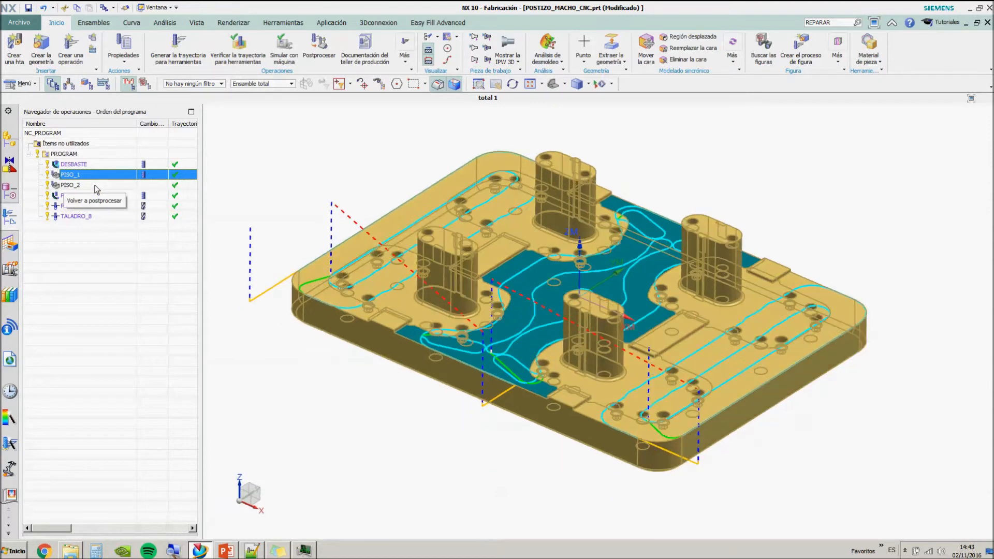
click(96, 186)
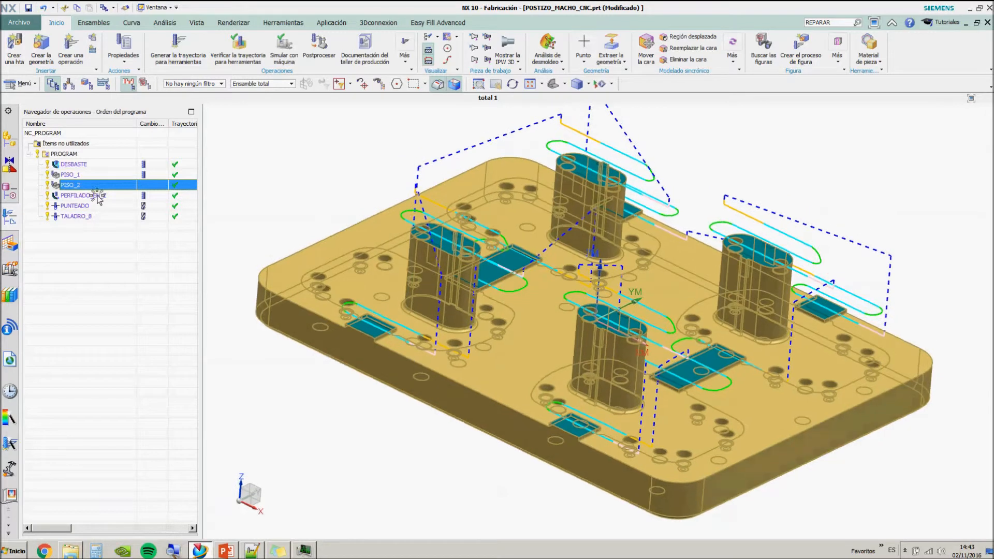
click(98, 197)
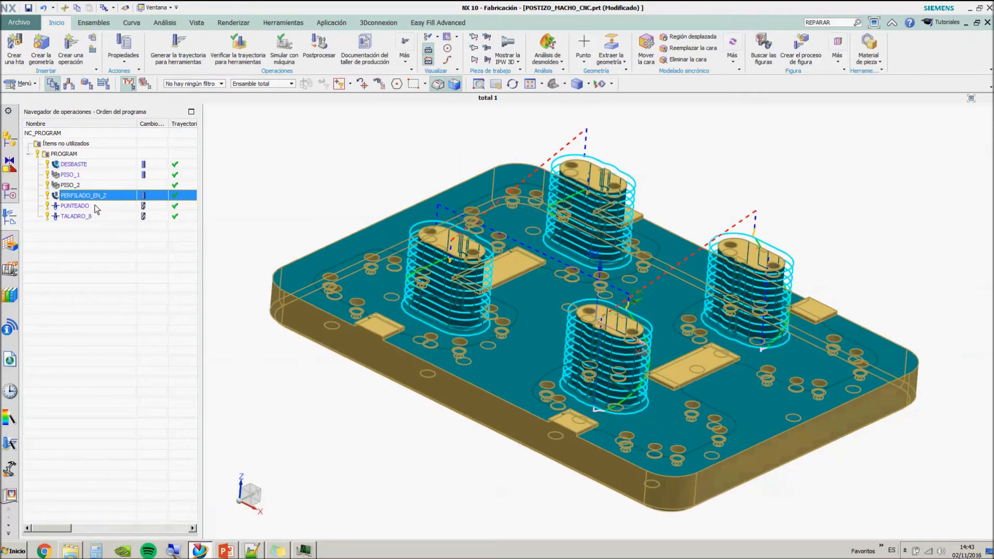
Display the tool paths of the hole operations PUNTEADO and TALADRO_8, and clear the selection
click(96, 206)
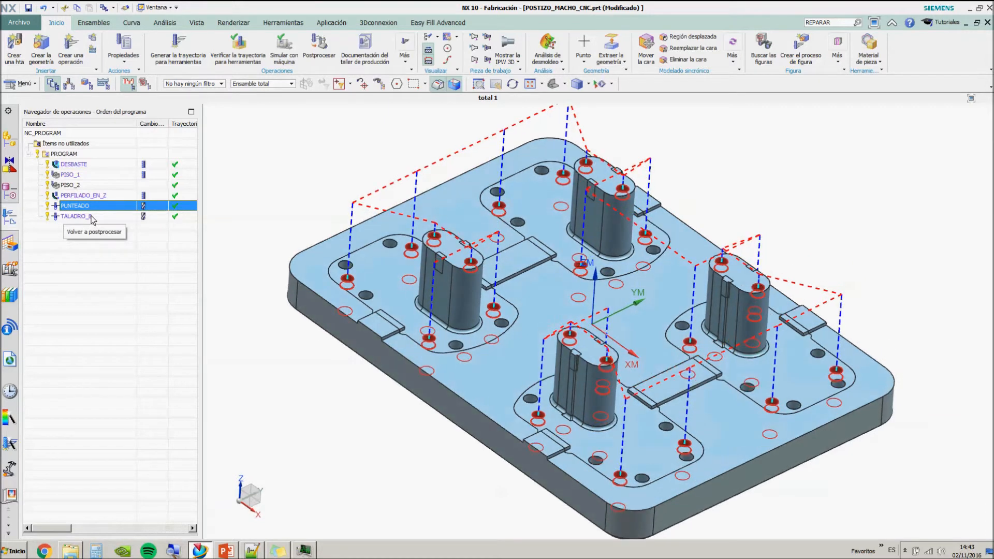
click(93, 217)
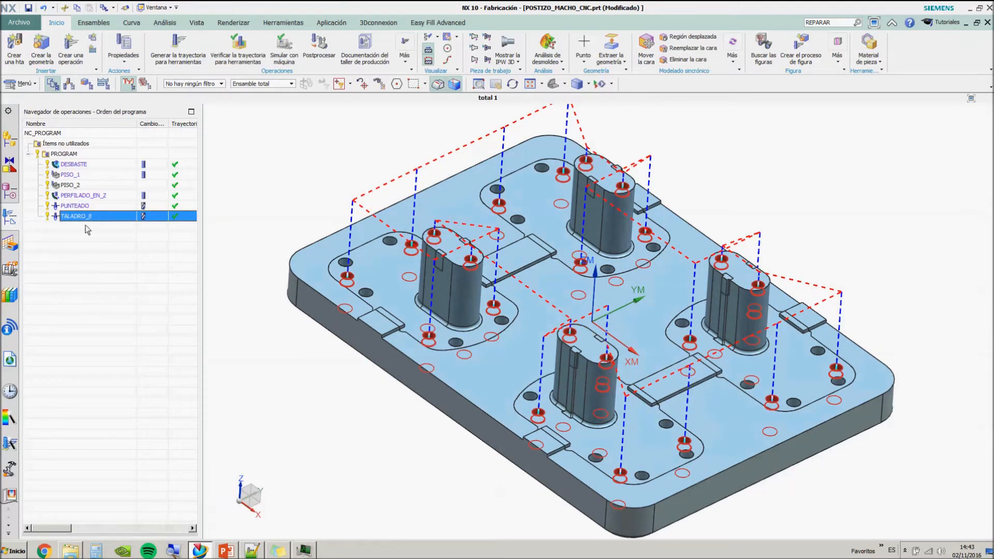
click(171, 346)
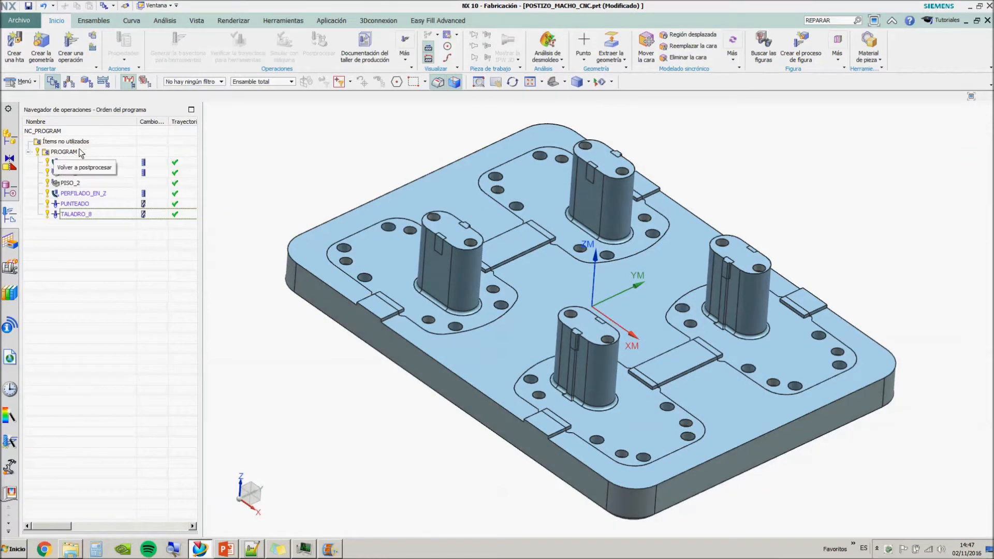
Verify the tool paths of the whole PROGRAM group with the 3D dynamic material-removal simulation at animation speed 9, keeping the part in view
click(86, 151)
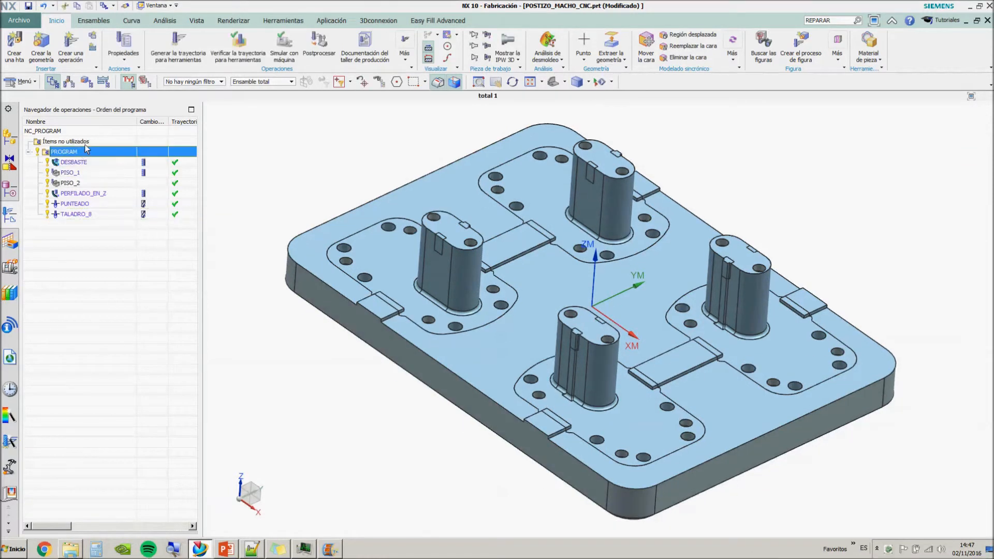
click(250, 52)
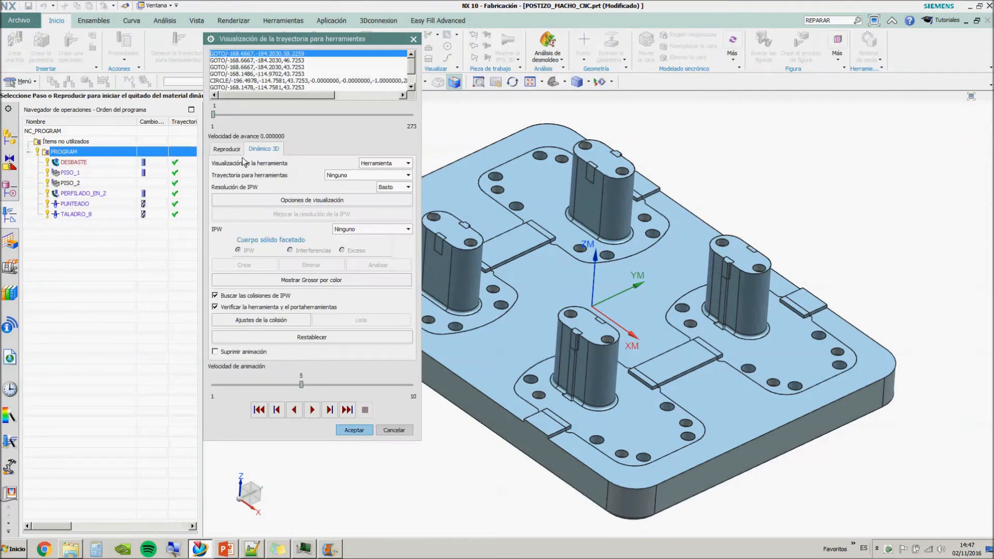
drag(307, 386, 389, 384)
click(312, 410)
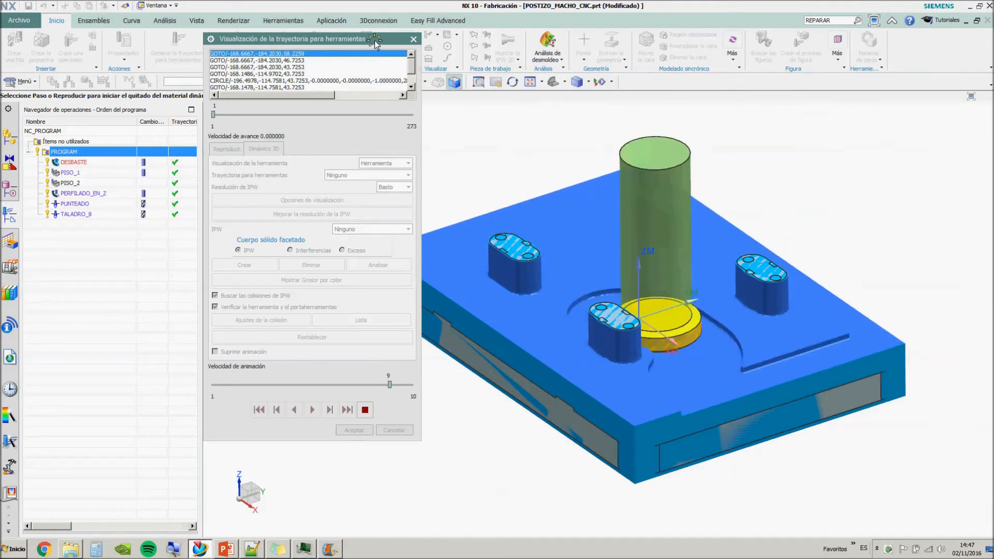
drag(375, 40, 283, 55)
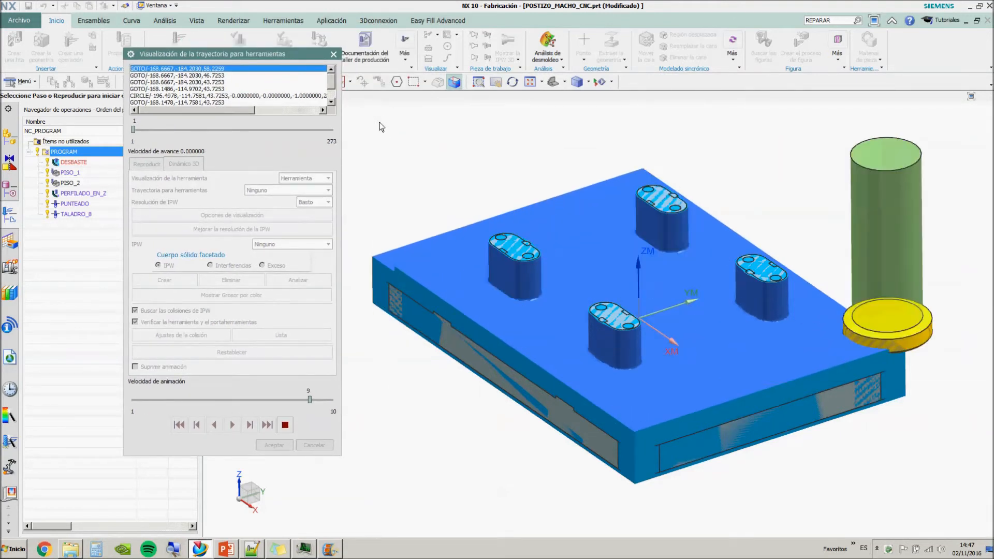